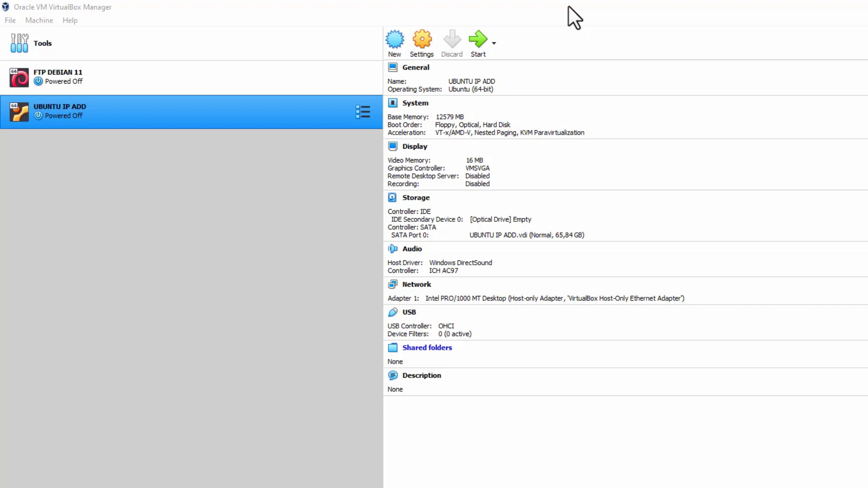
Open the UBUNTU IP ADD machine's settings dialog and reposition it on screen.
left_click(129, 248)
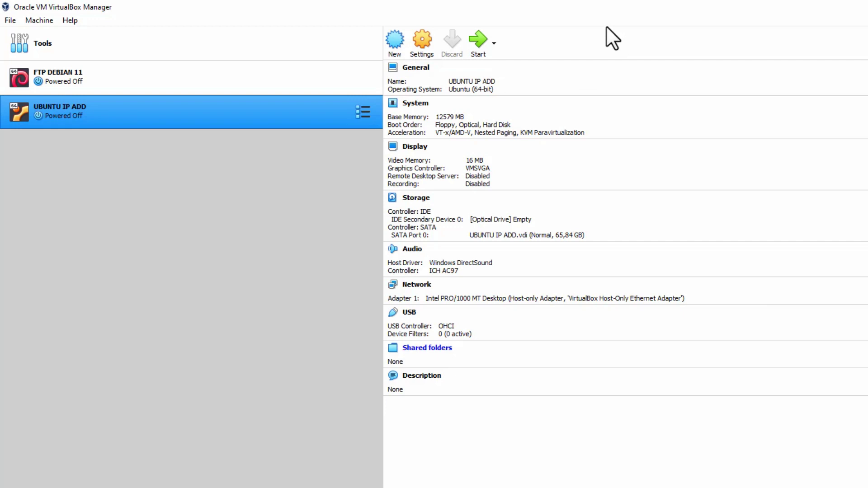
left_click(422, 49)
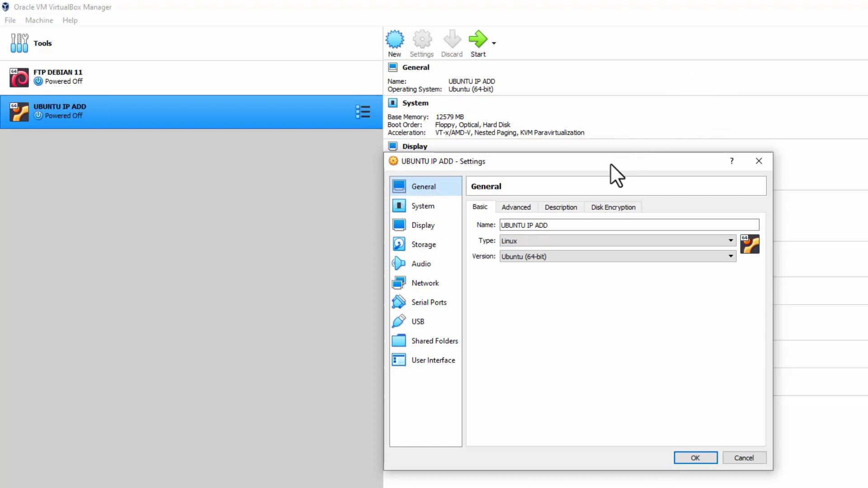
left_click_drag(611, 165, 544, 141)
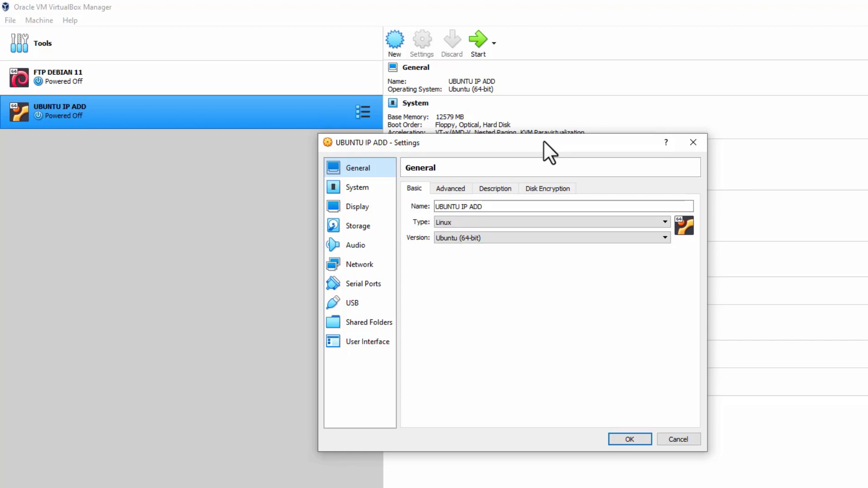
left_click_drag(543, 141, 512, 138)
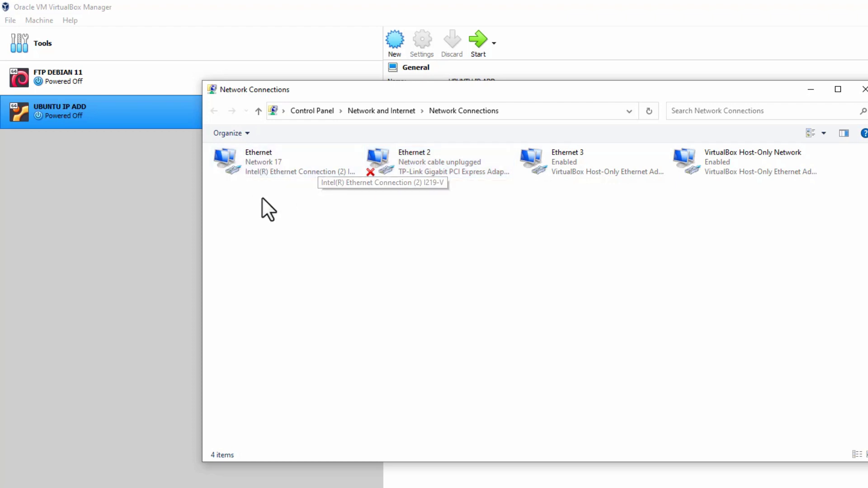
left_click_drag(245, 194, 470, 189)
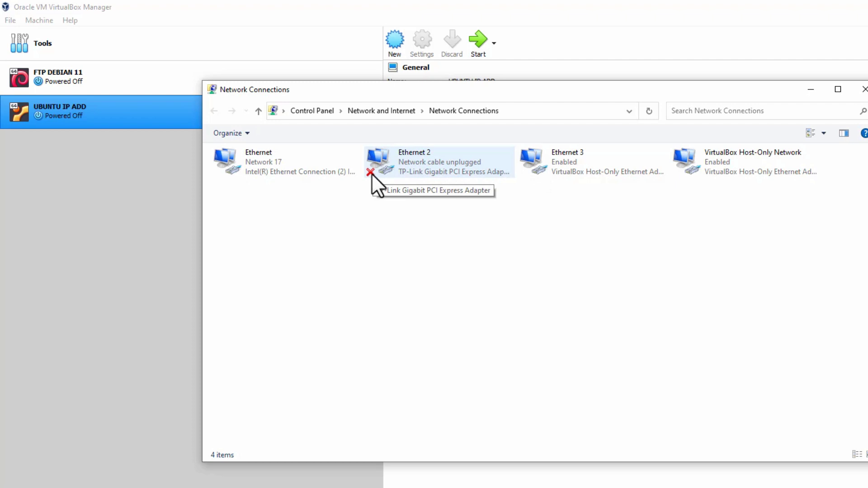
left_click_drag(430, 89, 503, 135)
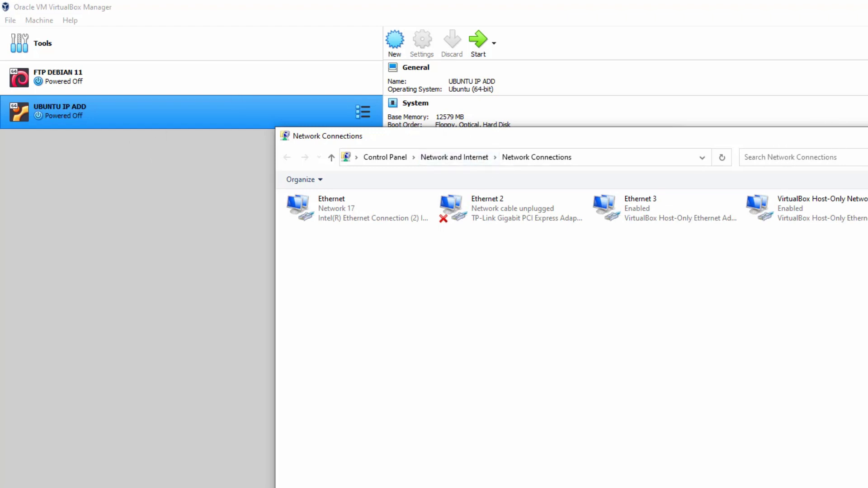
key("ctrl+s")
Move the settings dialog and show the Network page with Adapter 1 on Host-only Adapter.
left_click_drag(466, 138, 503, 92)
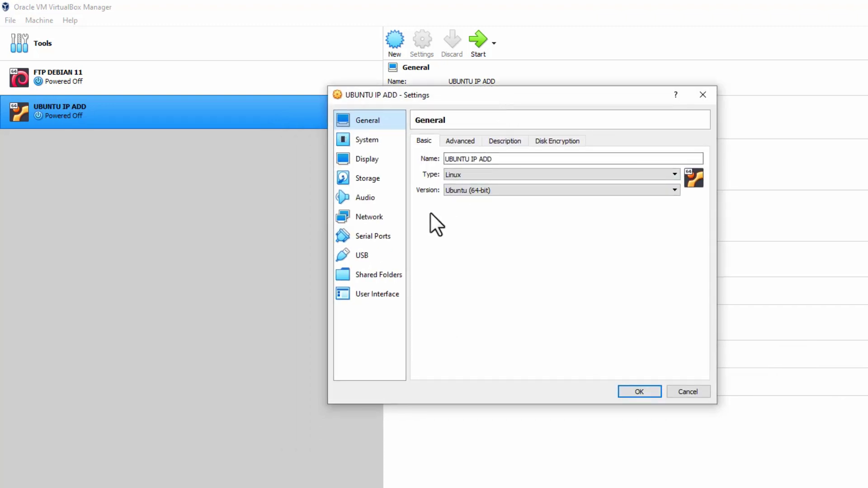
left_click(387, 217)
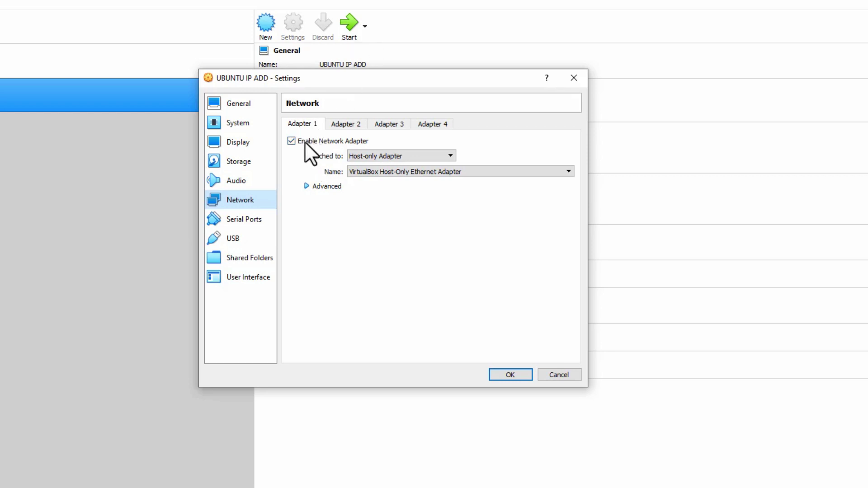
Re-enable Adapter 1 and change its attachment from Host-only Adapter to NAT.
left_click(305, 142)
left_click(304, 141)
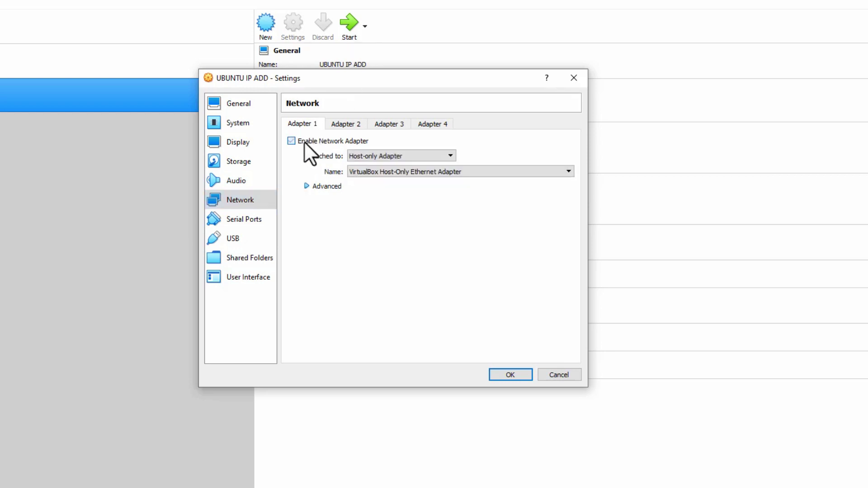
left_click(446, 153)
left_click(515, 240)
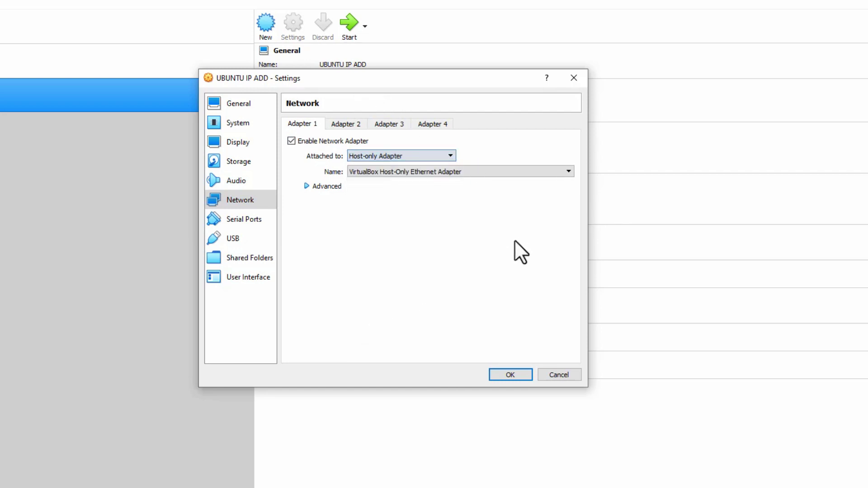
left_click(449, 154)
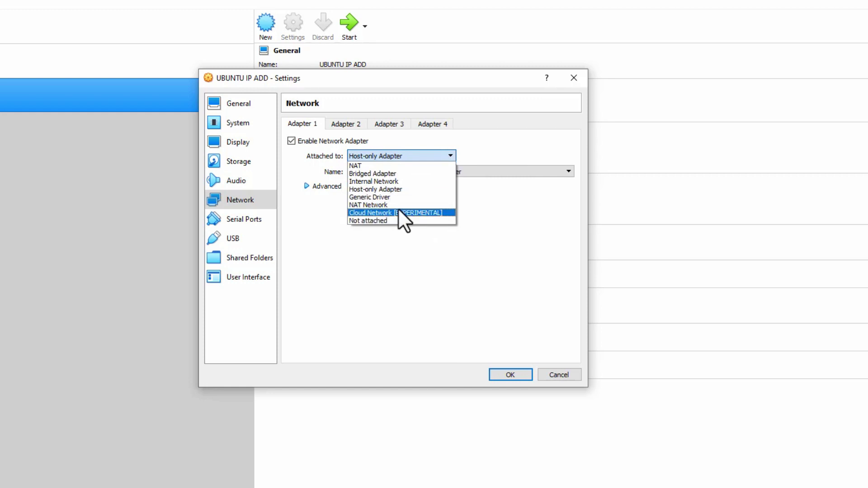
left_click(530, 235)
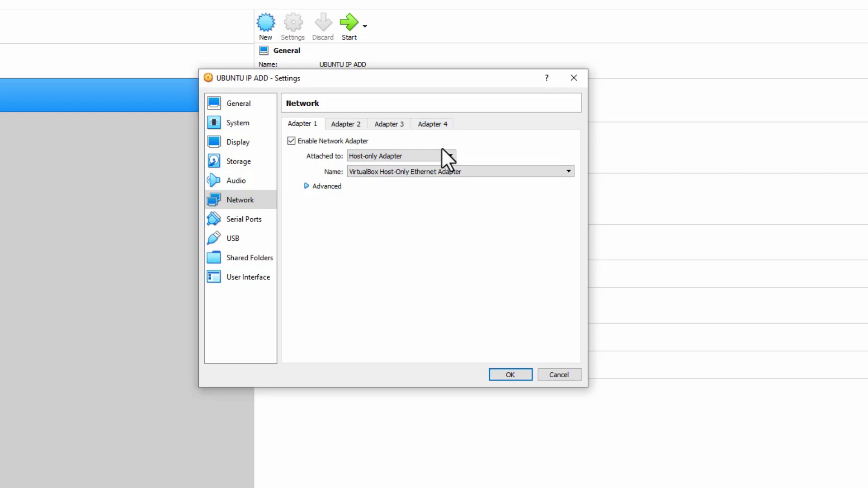
left_click(413, 155)
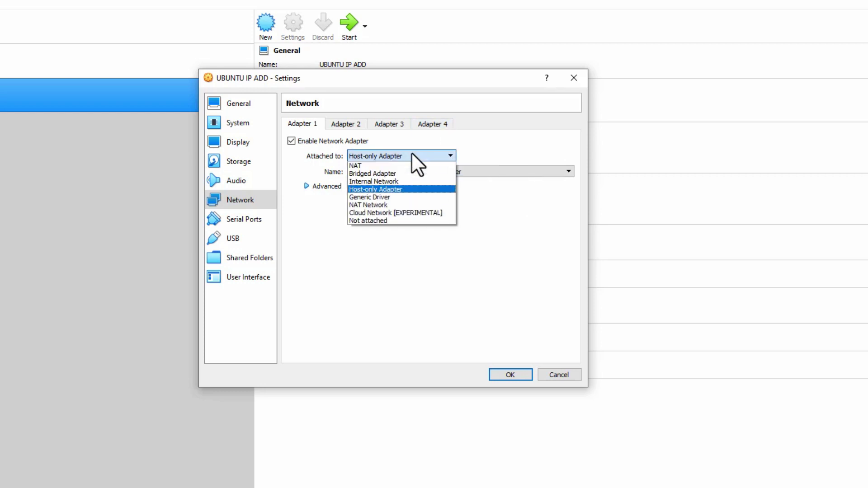
left_click(400, 191)
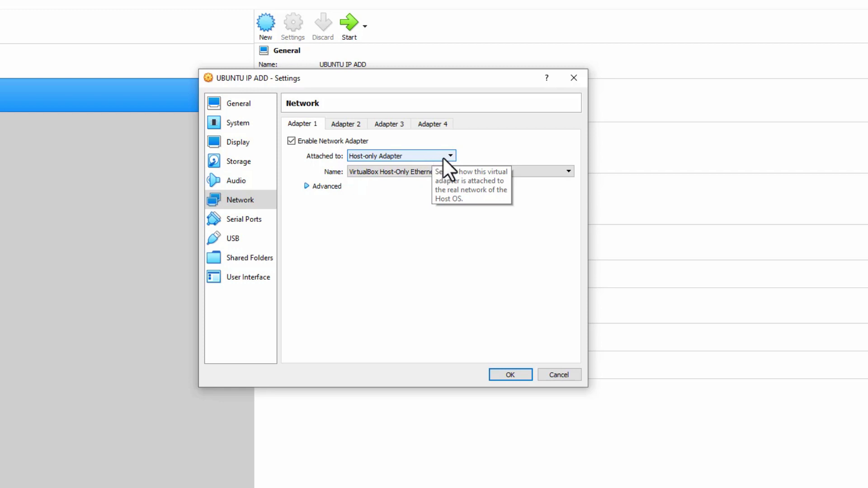
left_click(443, 155)
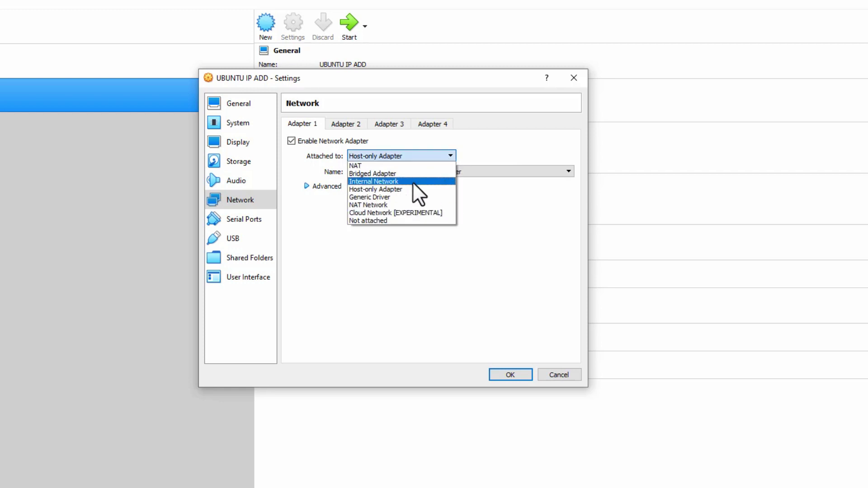
left_click(423, 168)
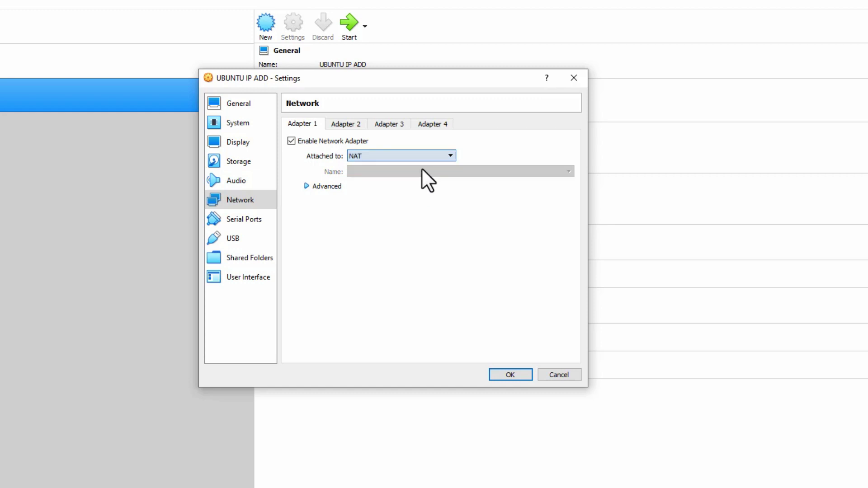
Try Bridged Adapter on Adapter 1, then revert it to NAT.
left_click(435, 157)
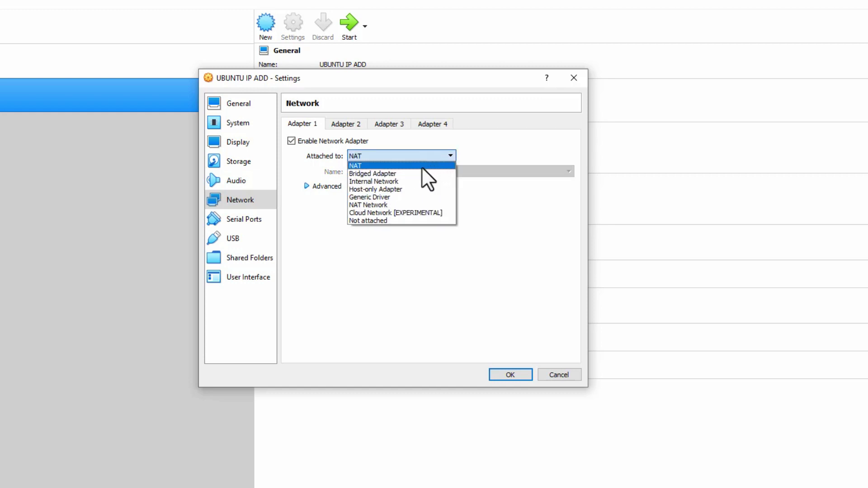
left_click(403, 175)
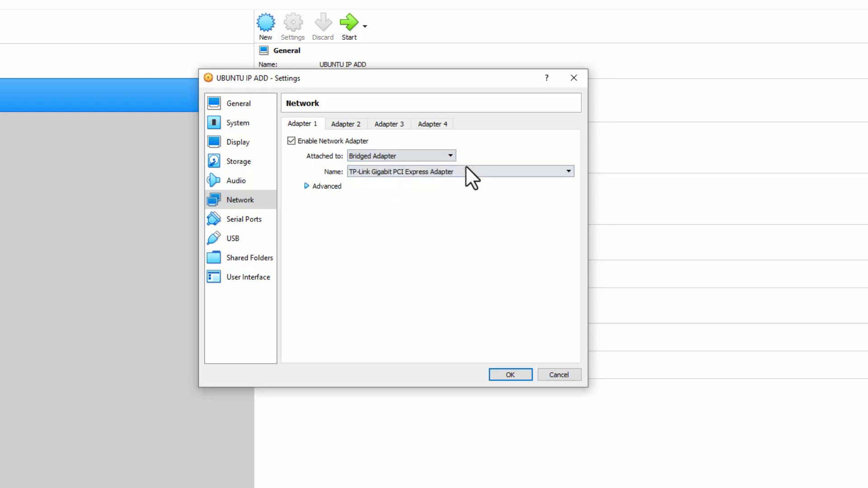
left_click(447, 156)
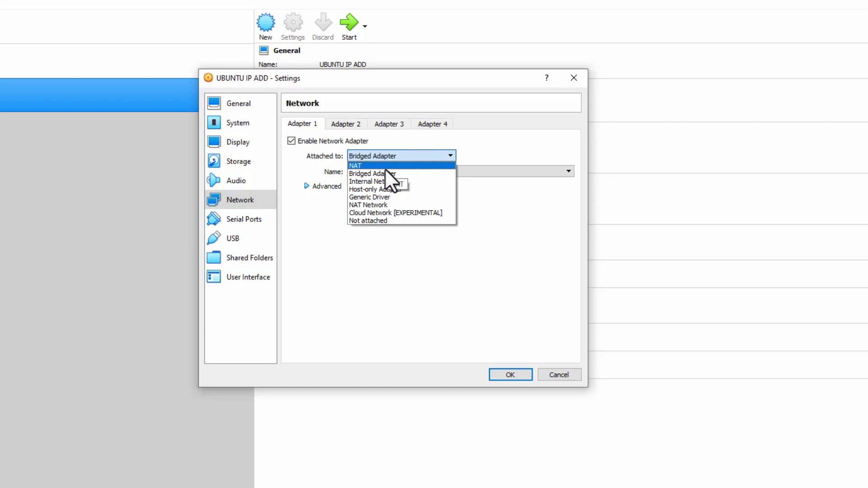
left_click(418, 152)
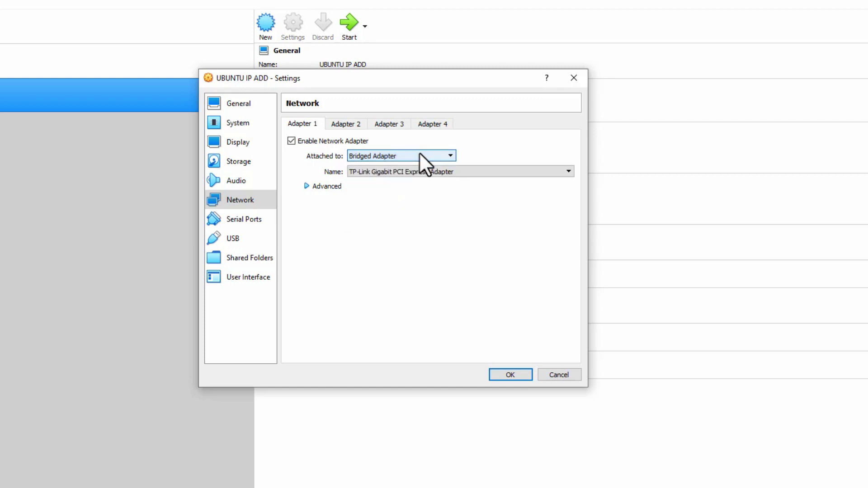
left_click(419, 153)
left_click(397, 167)
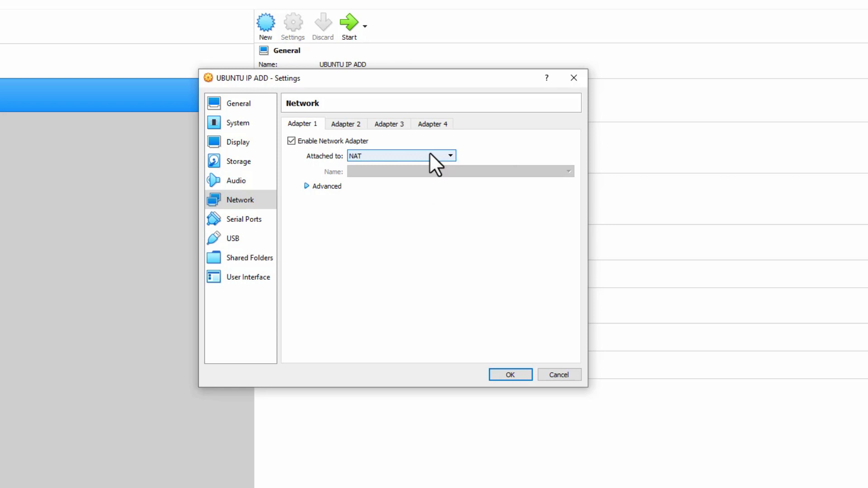
left_click(430, 152)
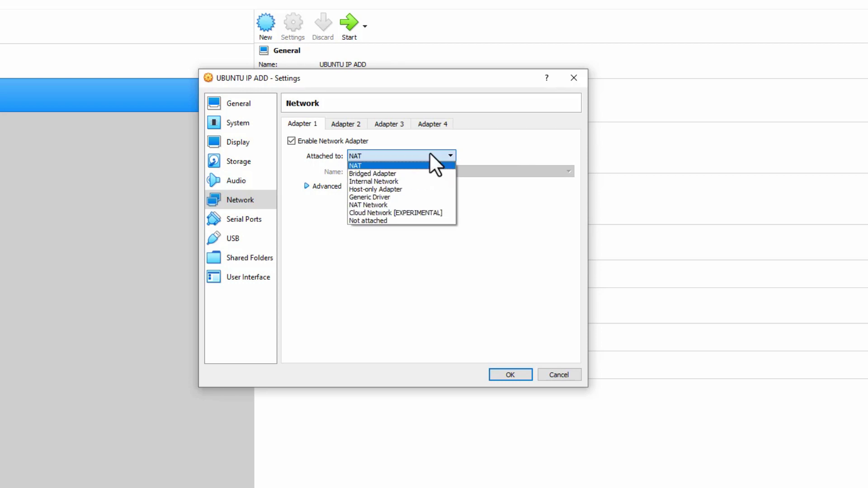
left_click(429, 153)
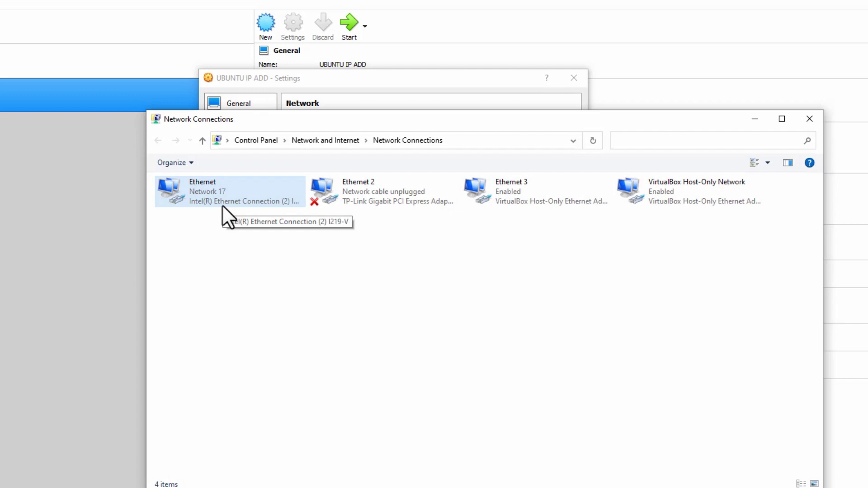
Switch Adapter 1 between Bridged and NAT, settling on Bridged Adapter.
left_click(379, 84)
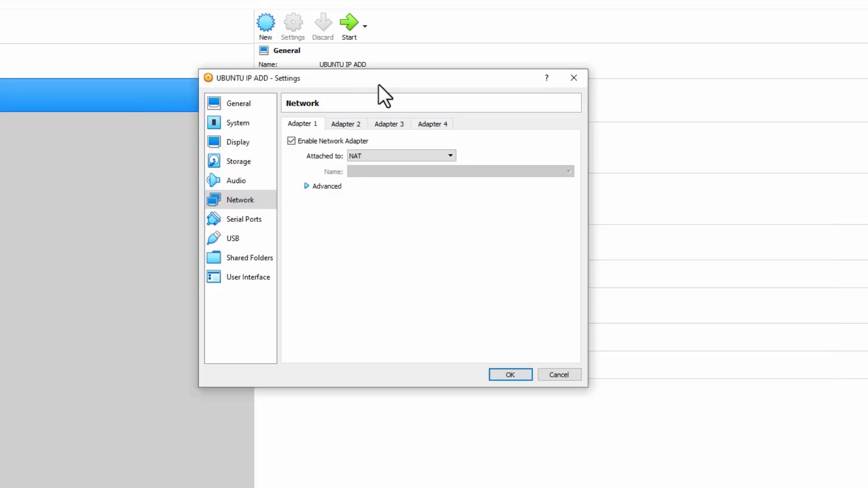
left_click(450, 155)
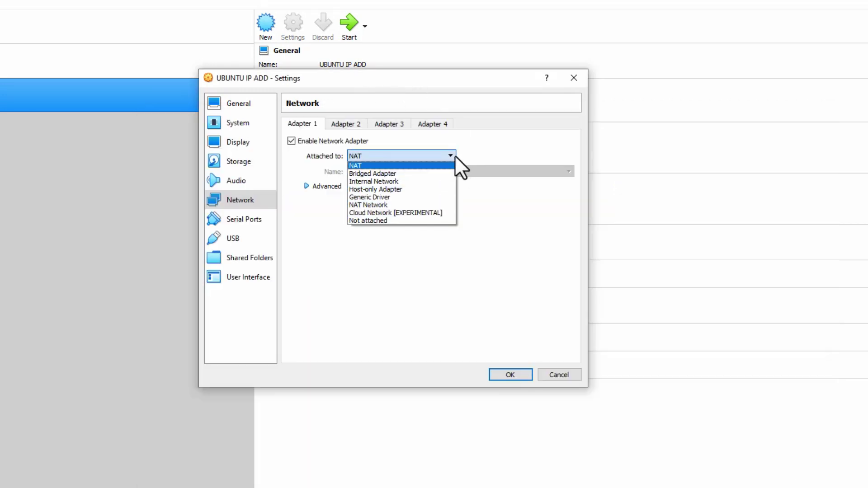
left_click(398, 175)
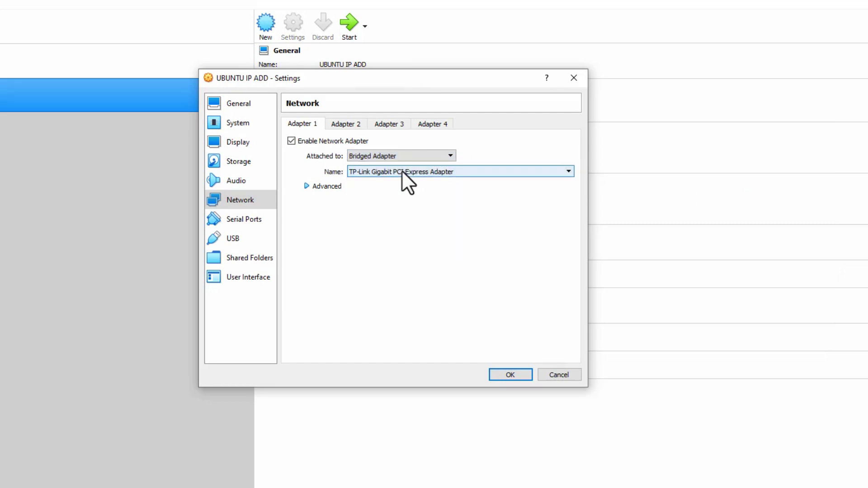
left_click(426, 153)
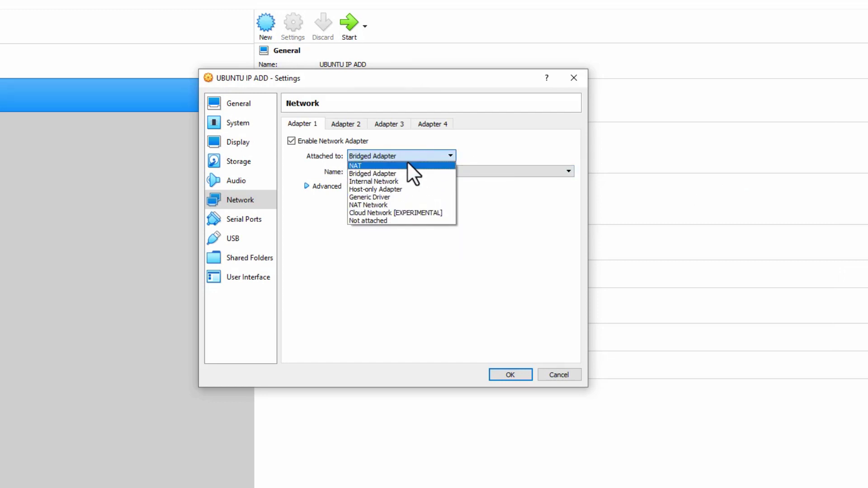
left_click(392, 166)
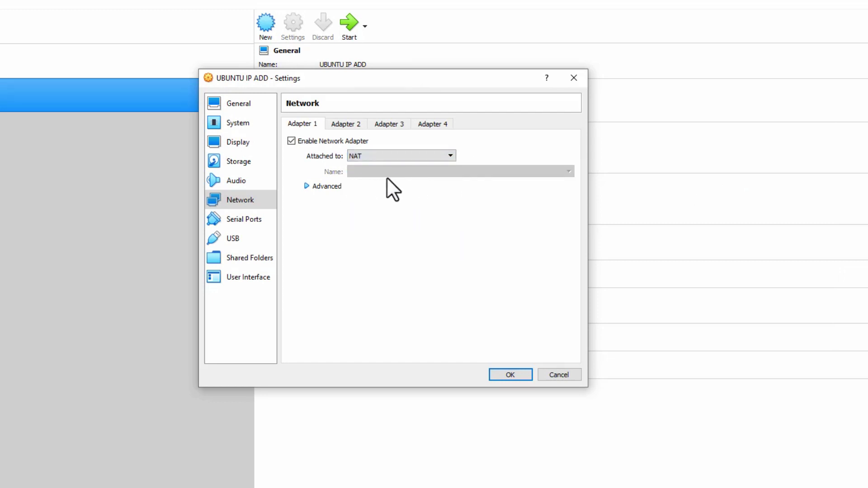
left_click(392, 156)
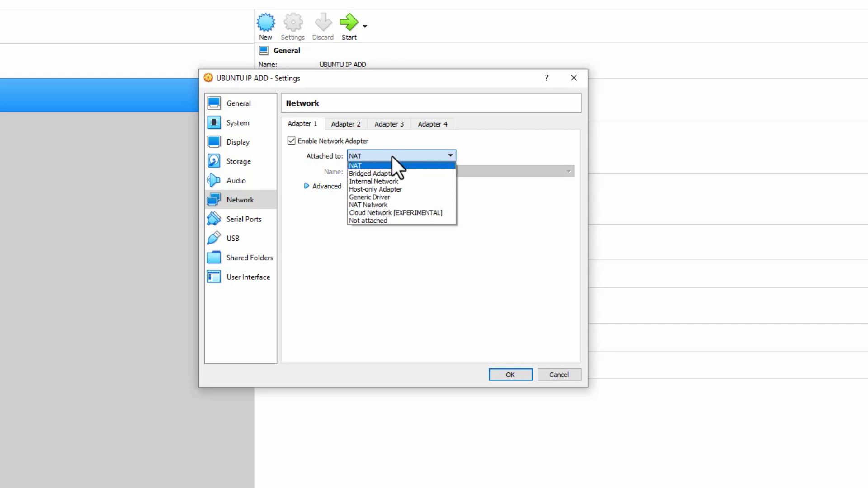
left_click(385, 173)
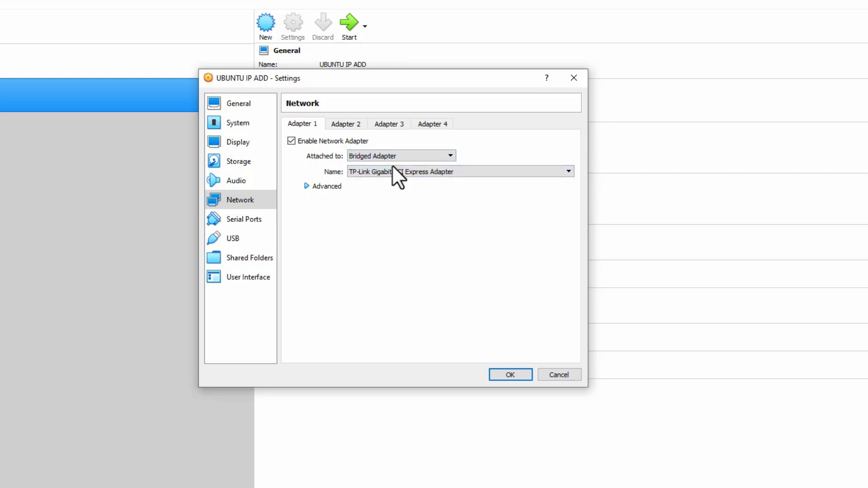
Bridge Adapter 1 to Intel(R) Ethernet Connection (2) I219-V instead of the TP-Link card.
left_click(439, 172)
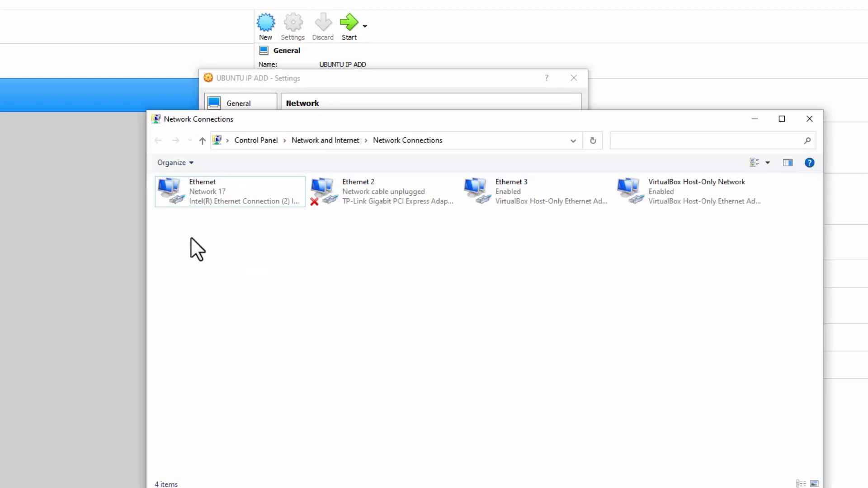
left_click_drag(184, 219, 381, 183)
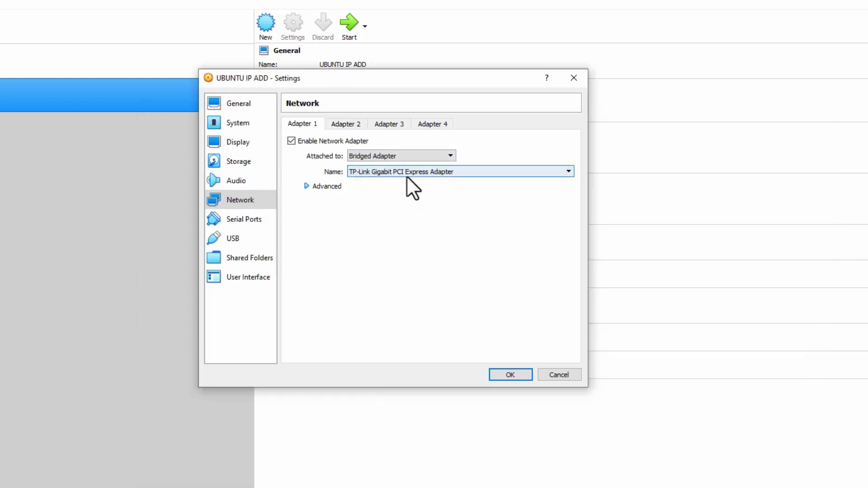
left_click(407, 176)
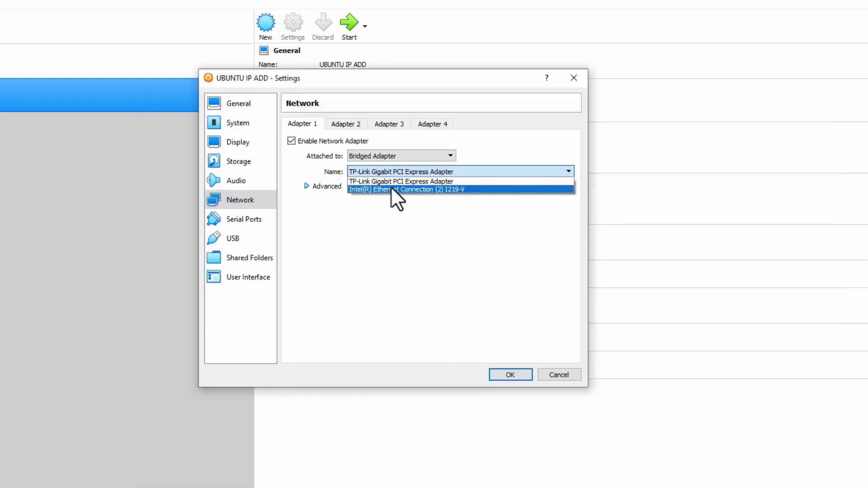
left_click(409, 157)
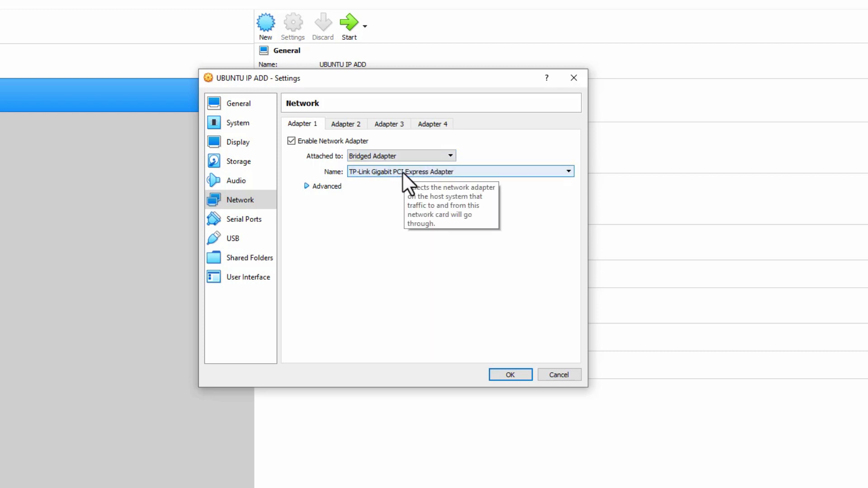
left_click(402, 172)
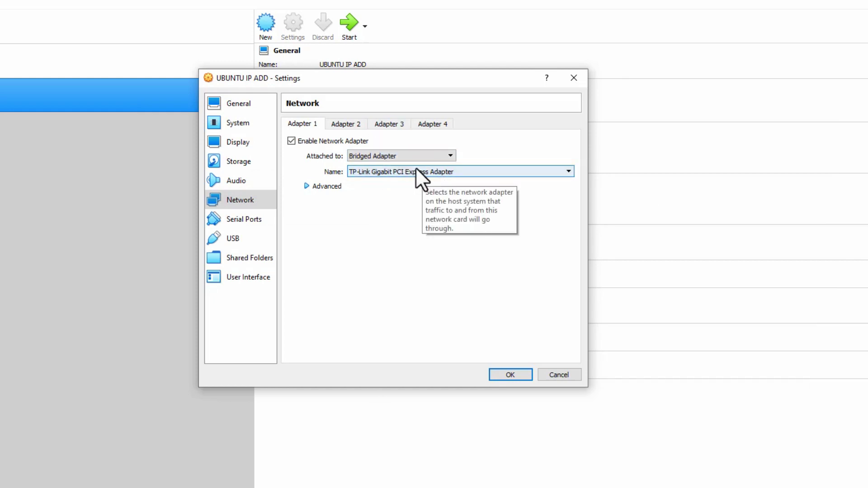
left_click(413, 170)
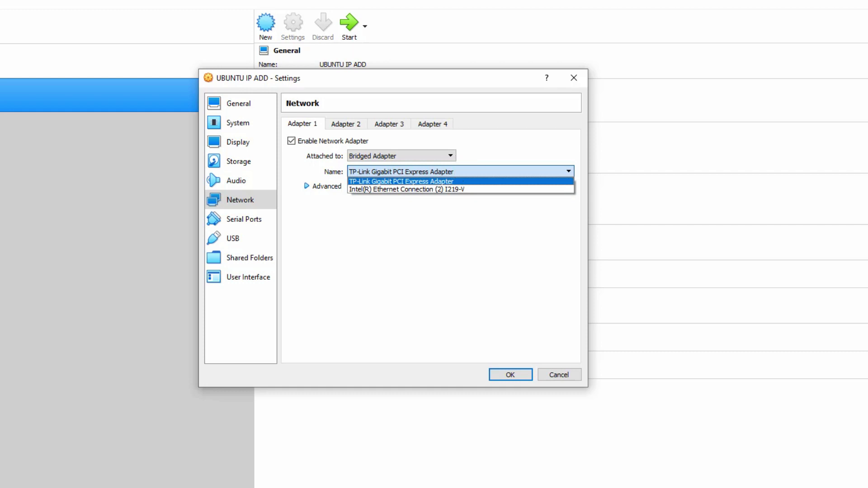
key("Escape")
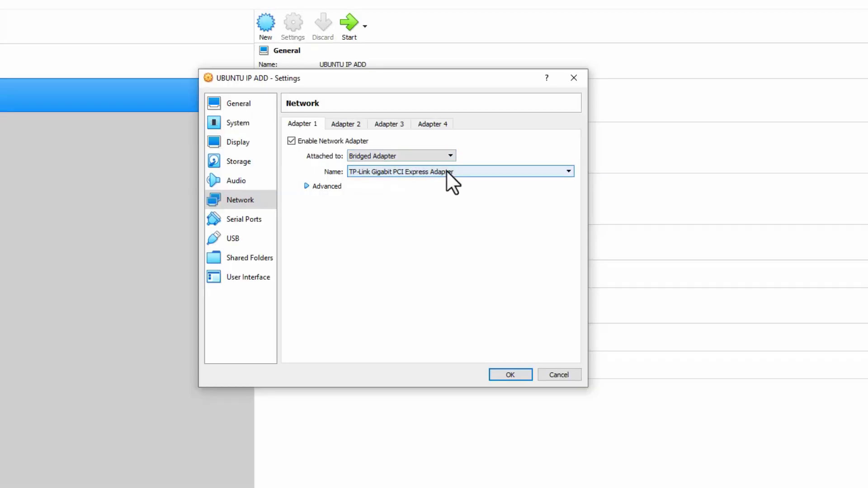
left_click(446, 172)
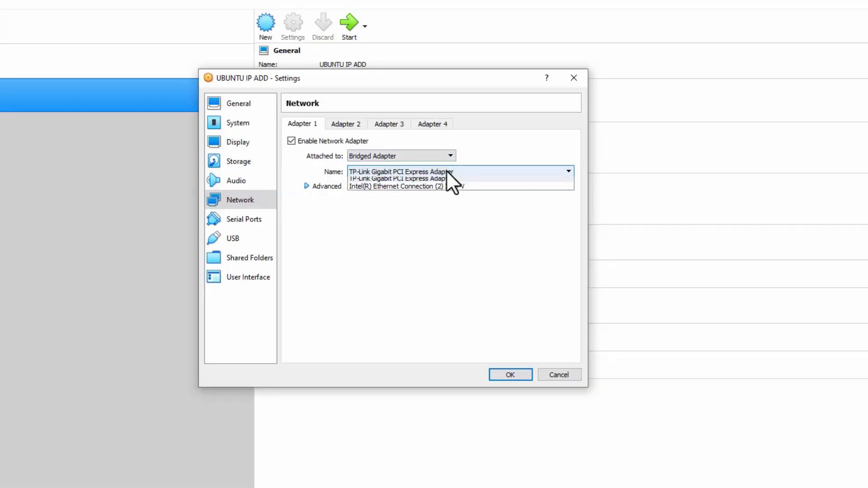
left_click(422, 188)
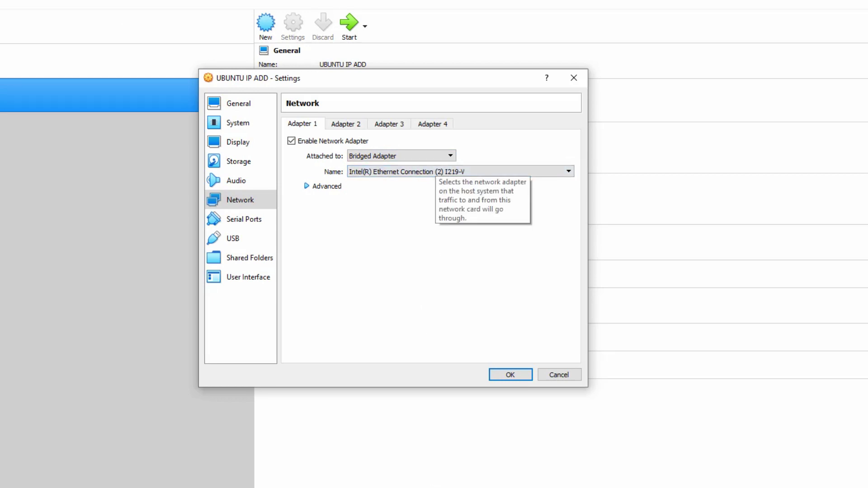
left_click(338, 486)
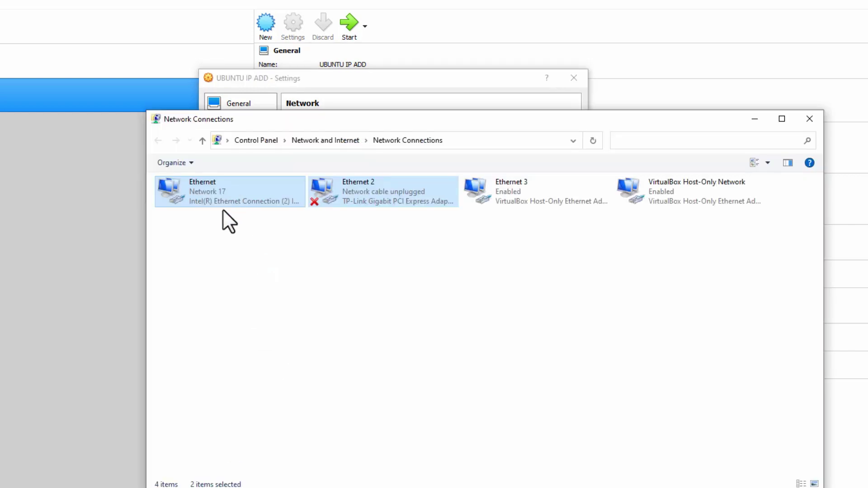
Return from Network Connections to the UBUNTU IP ADD network settings.
left_click(341, 88)
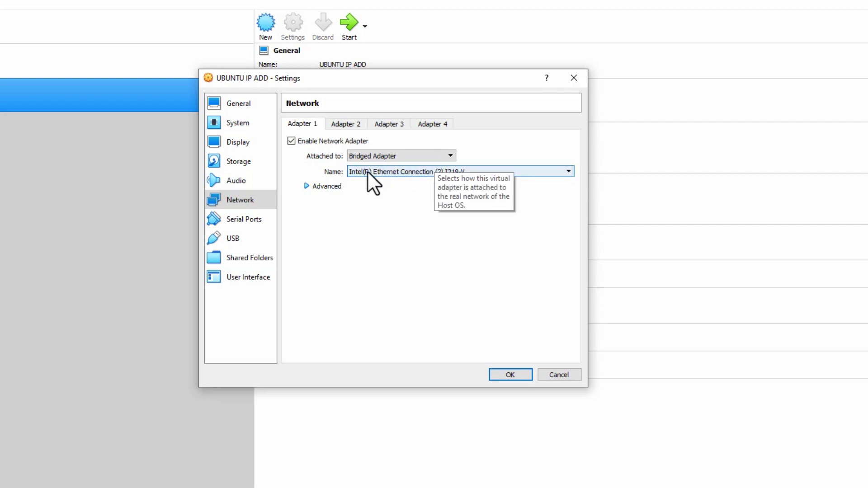
Re-bridge Adapter 1 to the TP-Link Gigabit PCI Express Adapter.
left_click(417, 172)
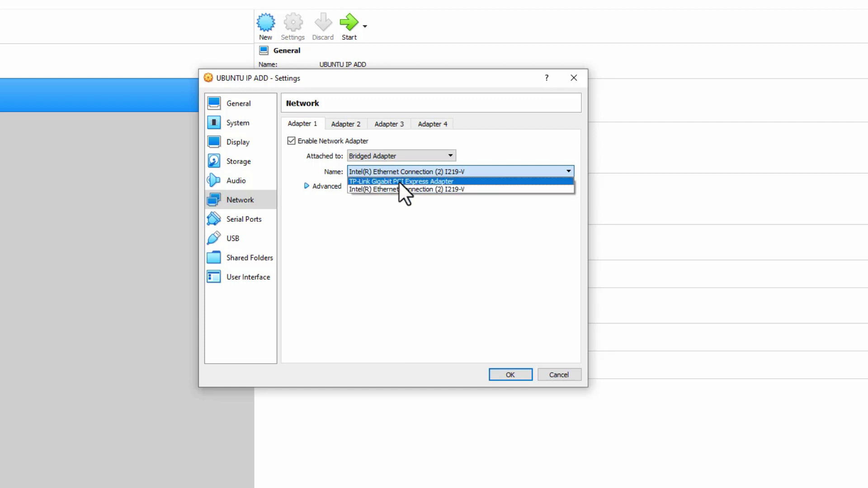
left_click(398, 182)
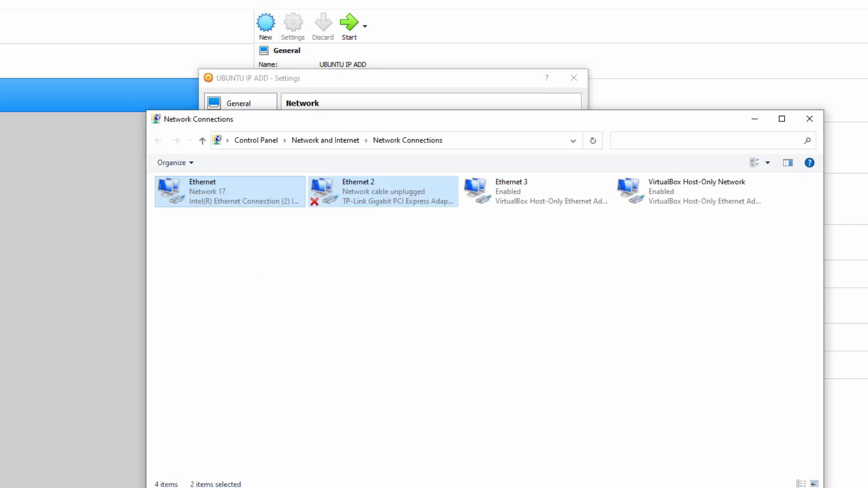
left_click(388, 85)
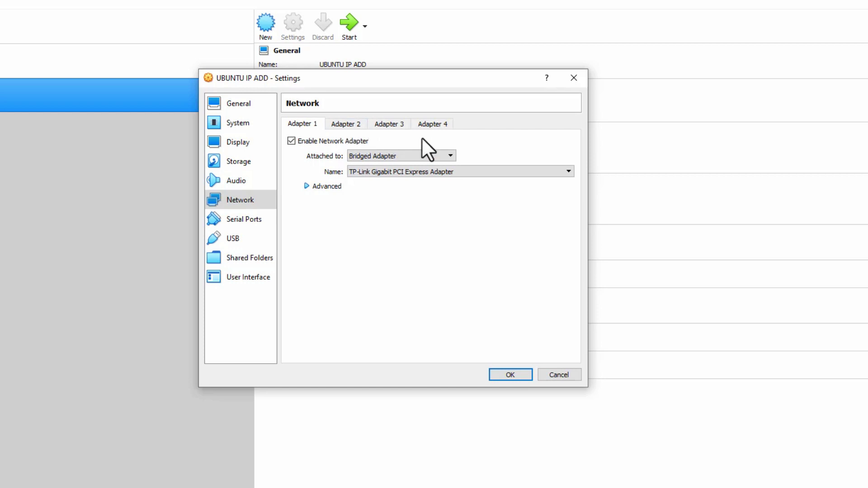
left_click(401, 170)
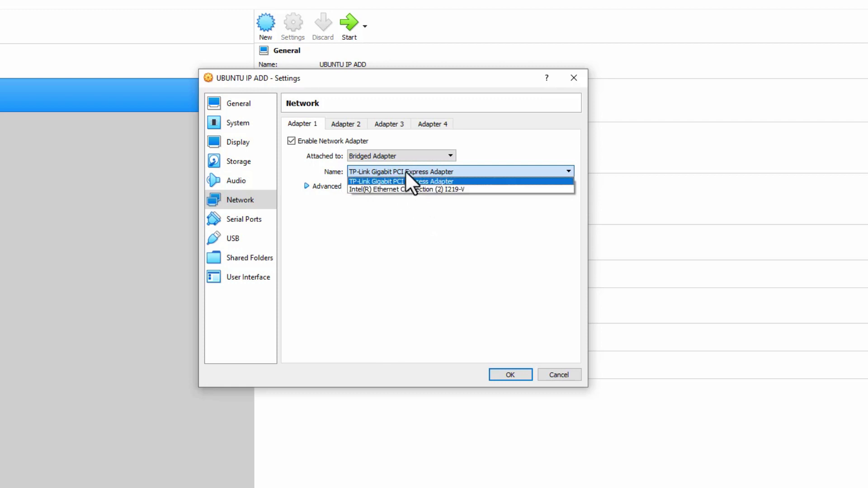
Attach Adapter 1 as Host-only Adapter on VirtualBox Host-Only Ethernet Adapter and close Network Connections.
left_click(427, 154)
left_click(427, 153)
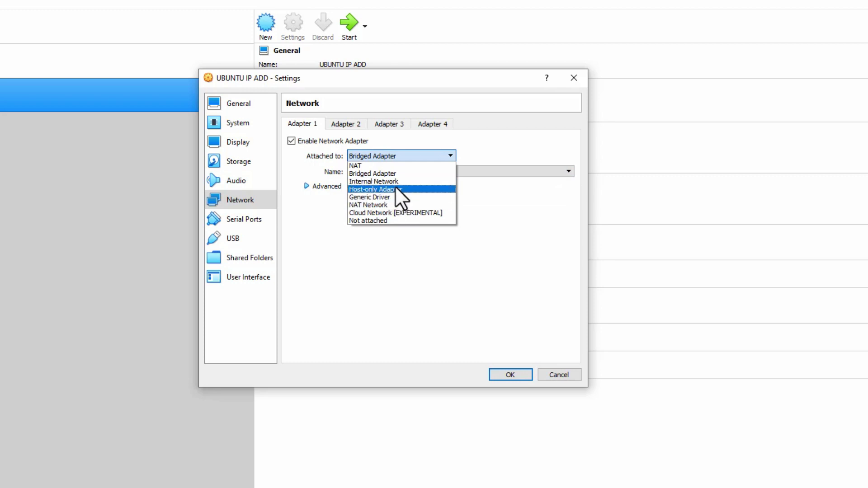
left_click(395, 189)
left_click(414, 175)
left_click(415, 175)
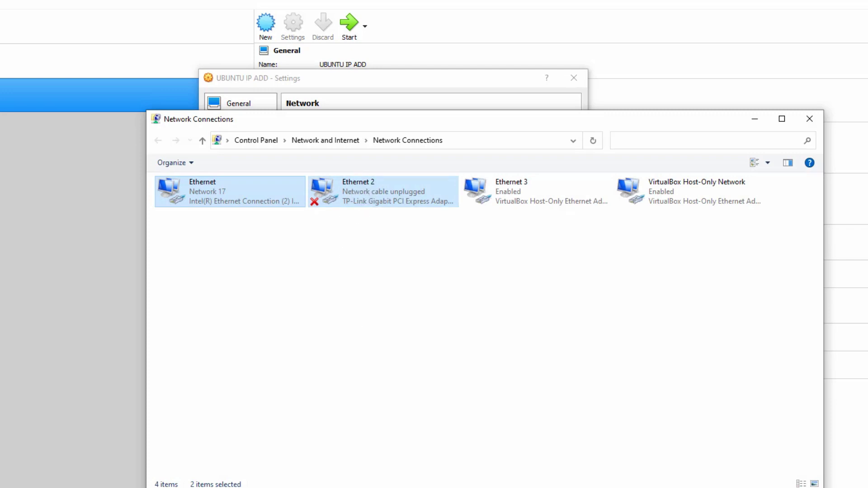
key("alt+F4")
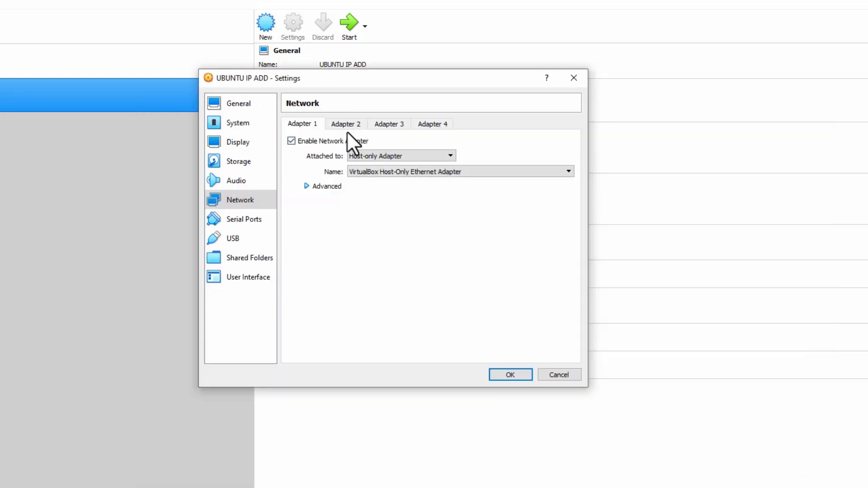
Switch Adapter 1 to NAT, then to Bridged Adapter.
left_click(346, 124)
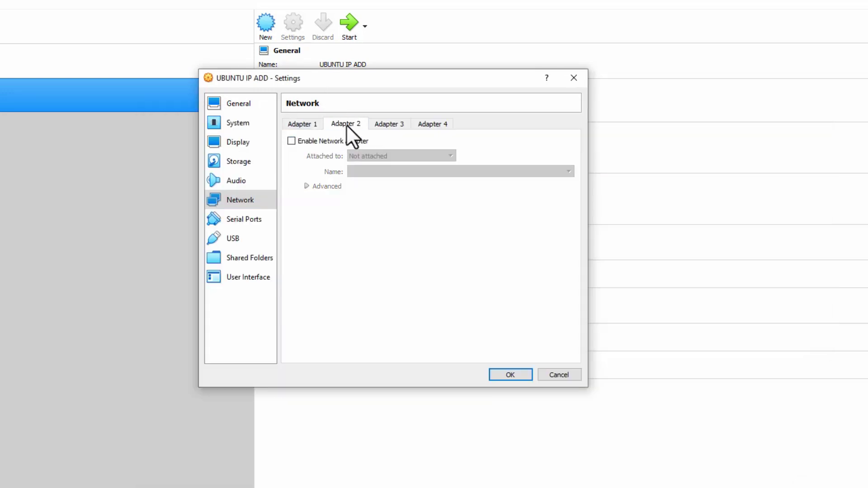
left_click(310, 126)
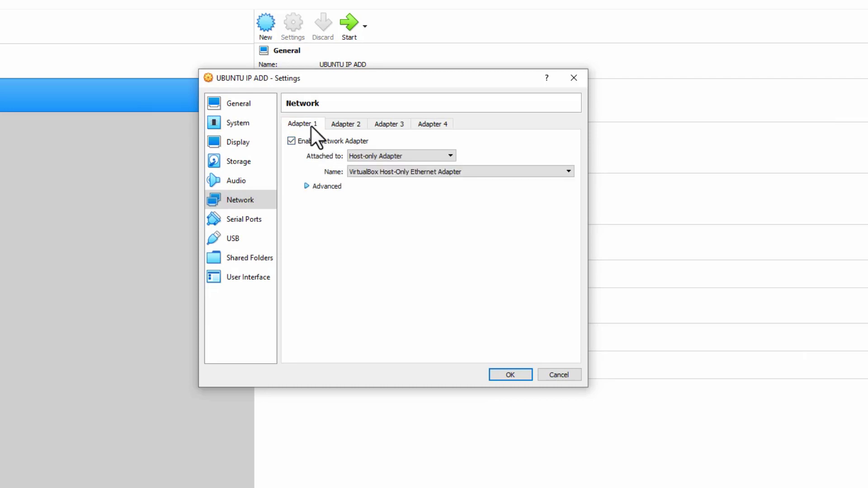
left_click(415, 155)
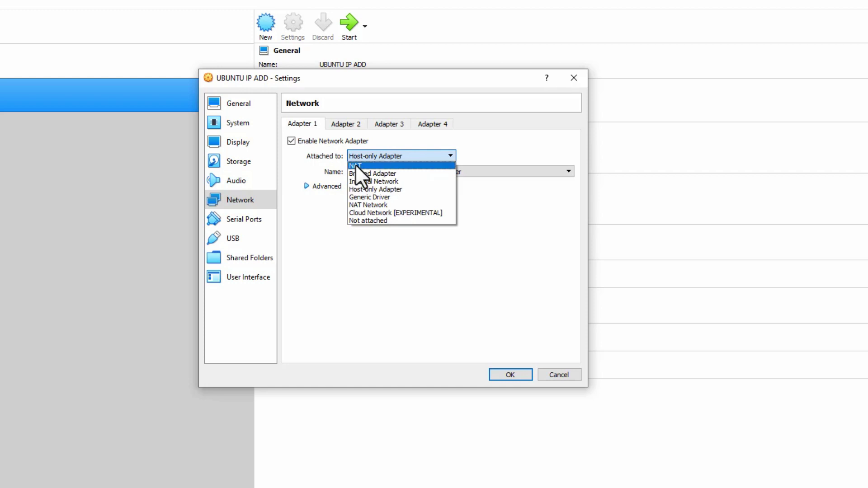
left_click(355, 166)
left_click(356, 161)
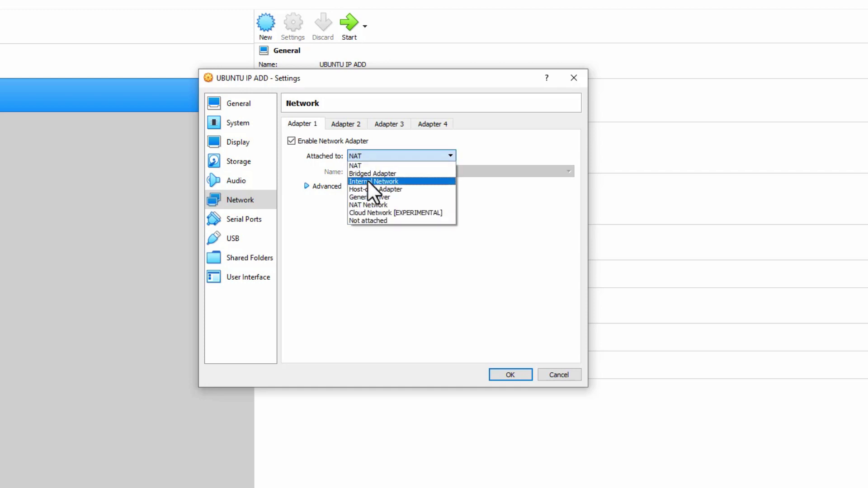
left_click(371, 173)
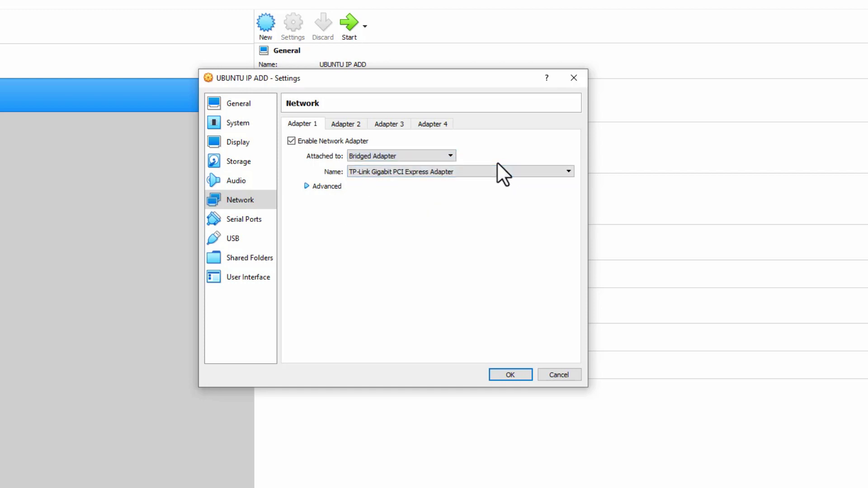
Attach Adapter 2 to NAT, then set Adapter 1 back to NAT as well.
left_click(340, 126)
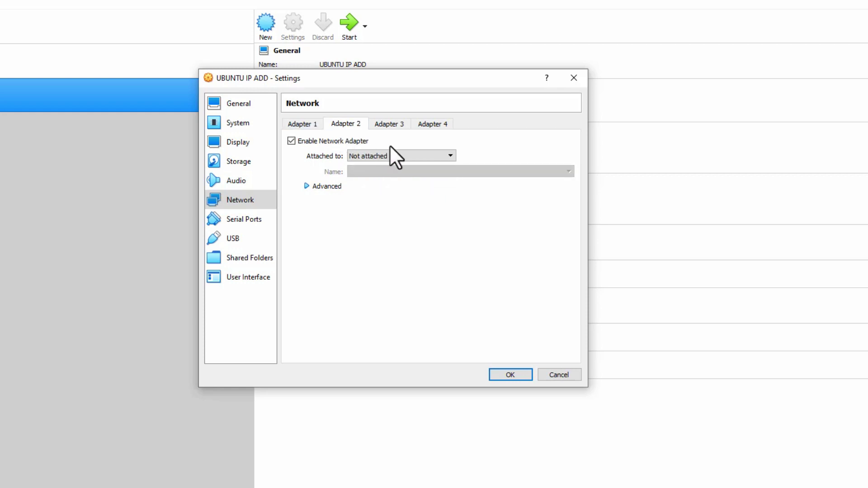
left_click(402, 155)
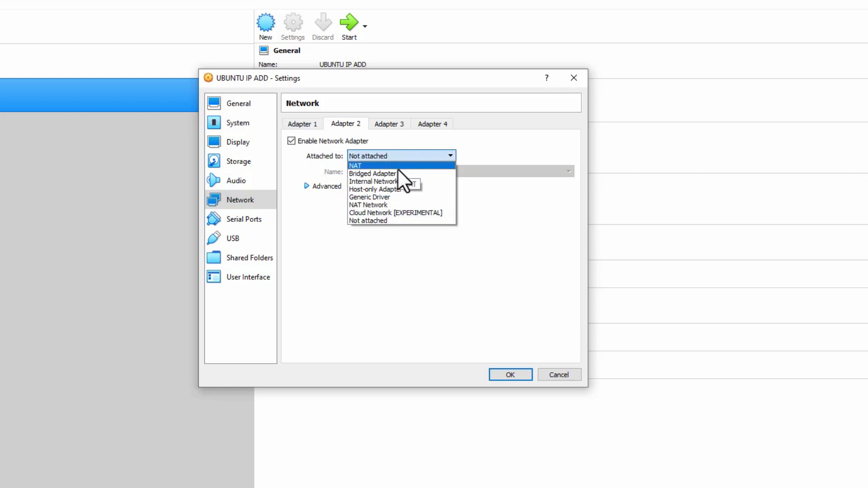
left_click(305, 122)
left_click(401, 157)
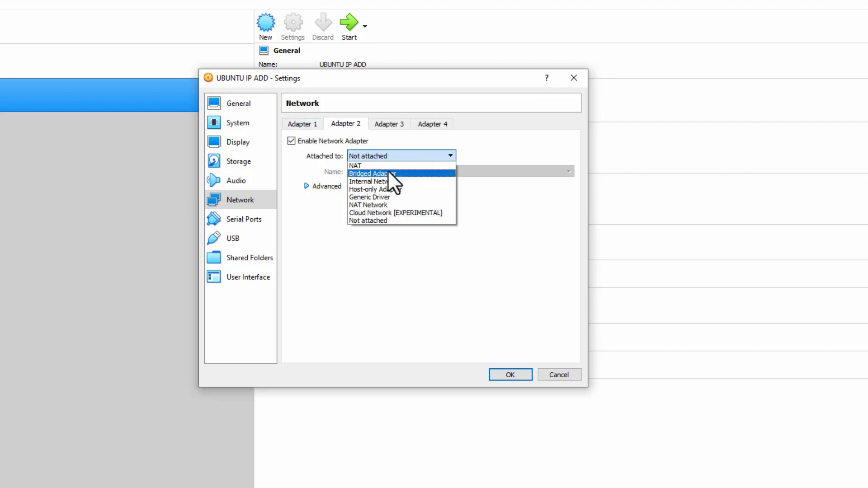
left_click(379, 166)
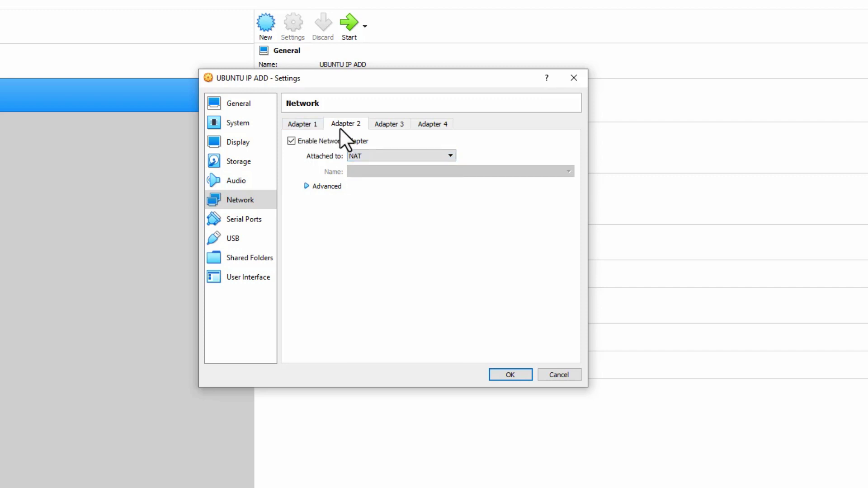
left_click(303, 122)
left_click(367, 156)
left_click(361, 166)
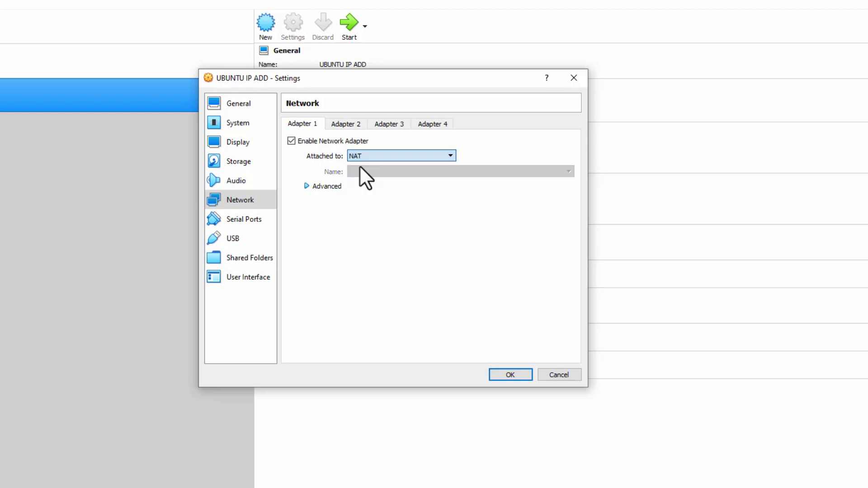
left_click(345, 124)
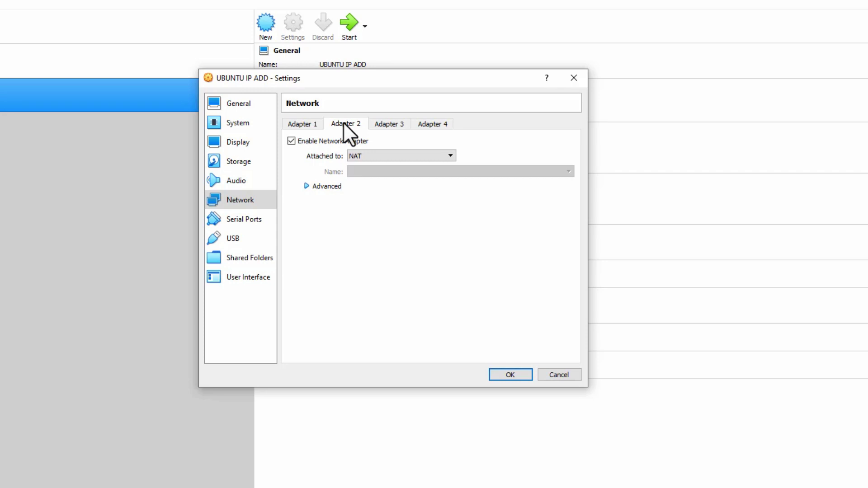
Set Adapter 1 to Host-only Adapter, then switch to the Windows Network Connections window.
left_click(314, 124)
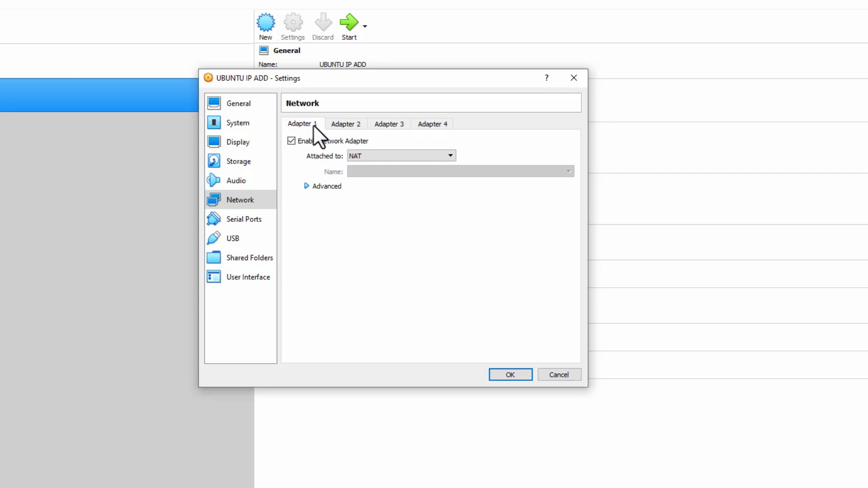
left_click(389, 156)
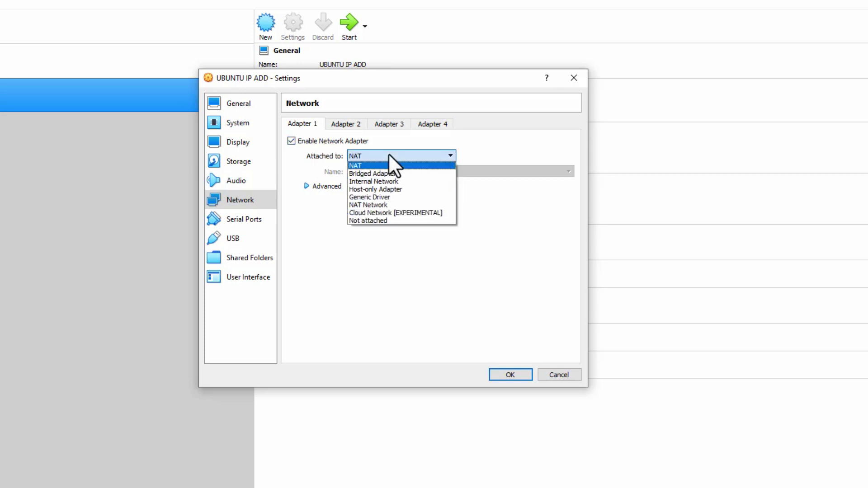
left_click(389, 190)
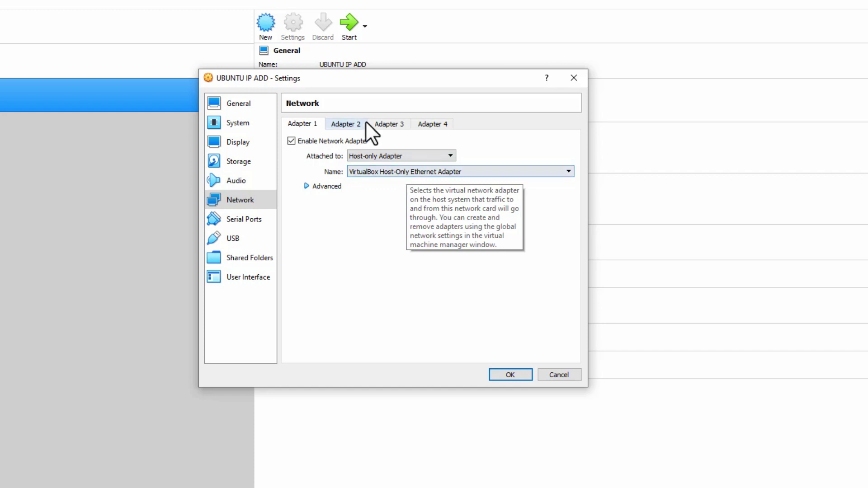
left_click(352, 123)
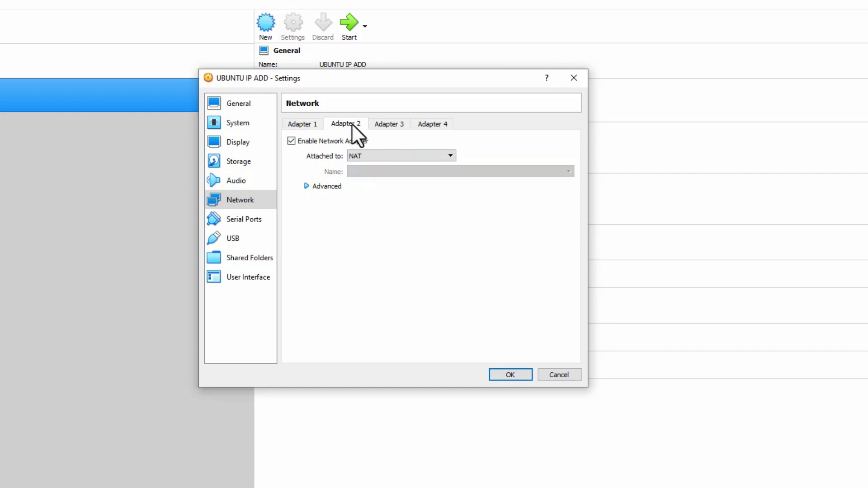
left_click(303, 128)
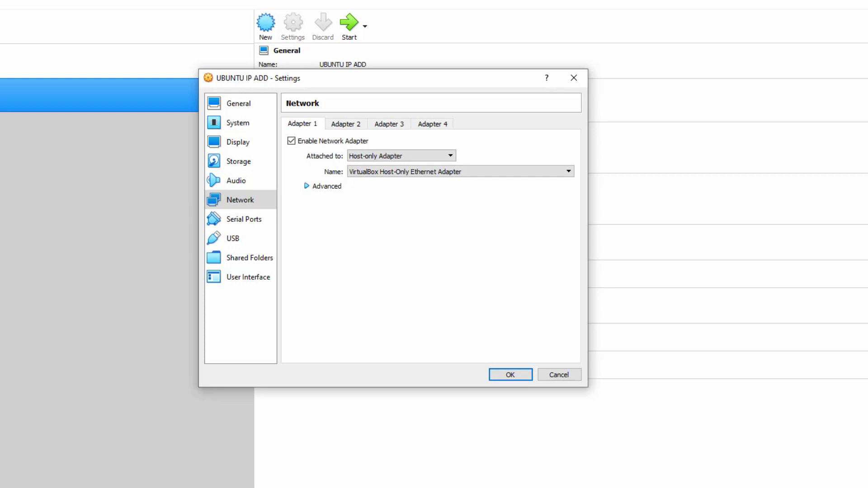
key("alt+Tab")
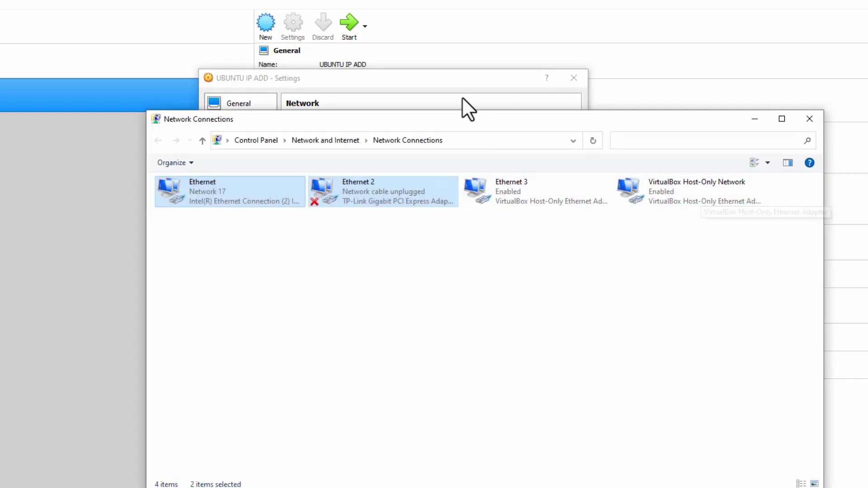
Bring the UBUNTU IP ADD network settings, still on Host-only Adapter, back in front of Network Connections.
left_click(456, 80)
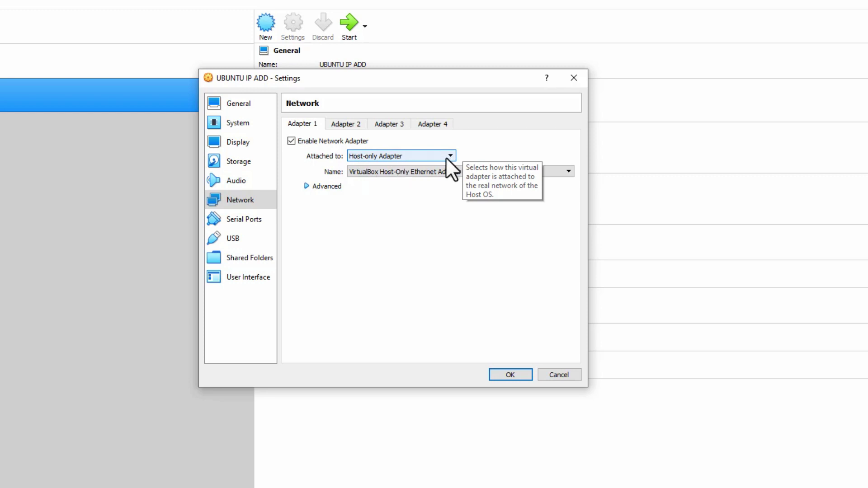
Close the network settings and choose E:\FILE ISO\ubuntu-20.04.5-live-server-amd64.iso as the start-up disk.
left_click(504, 374)
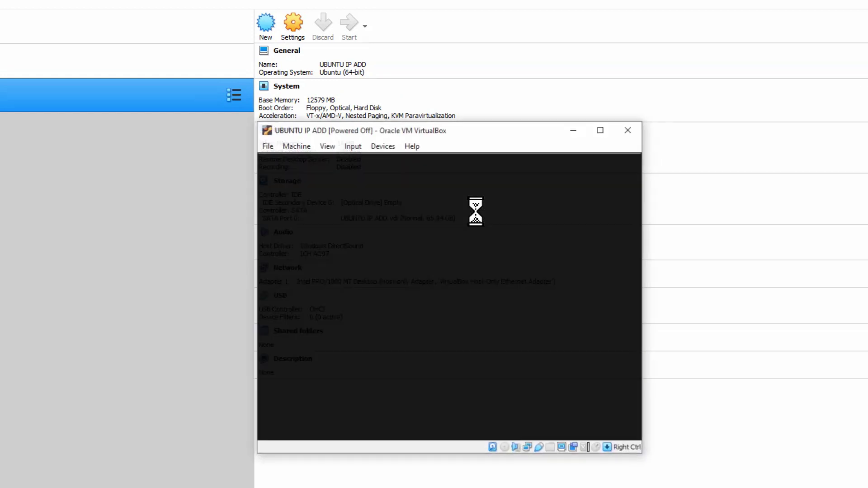
left_click(539, 352)
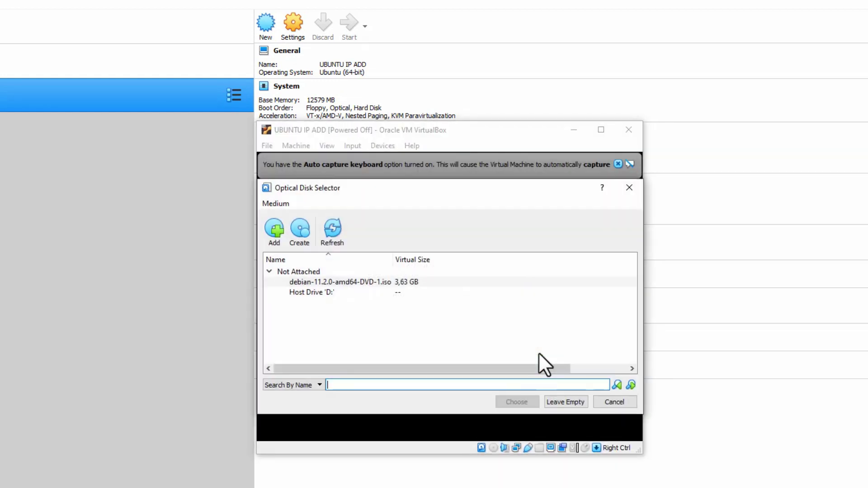
left_click(272, 231)
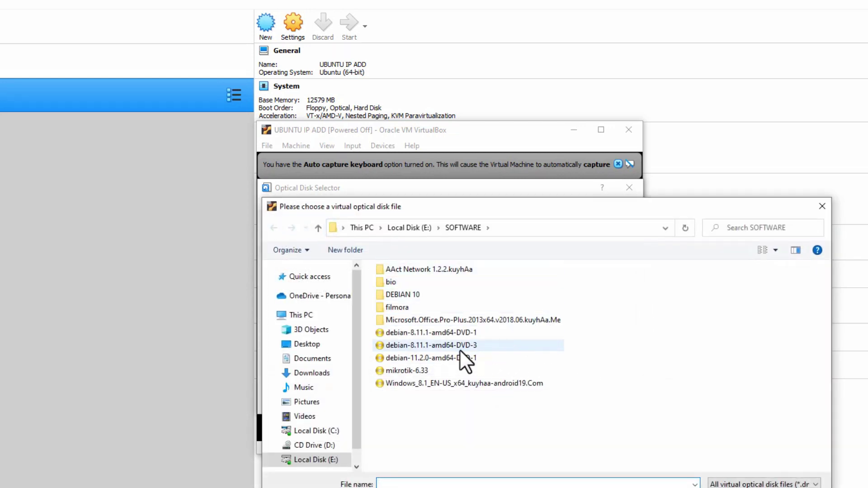
left_click(329, 459)
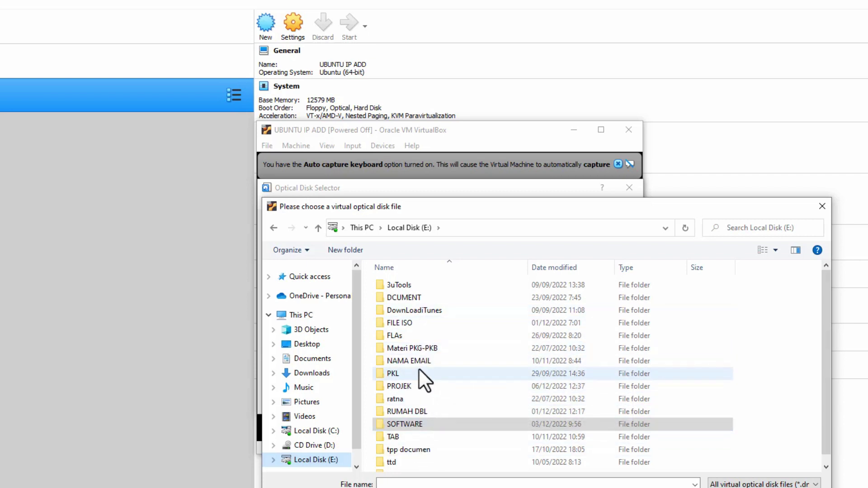
double_click(415, 324)
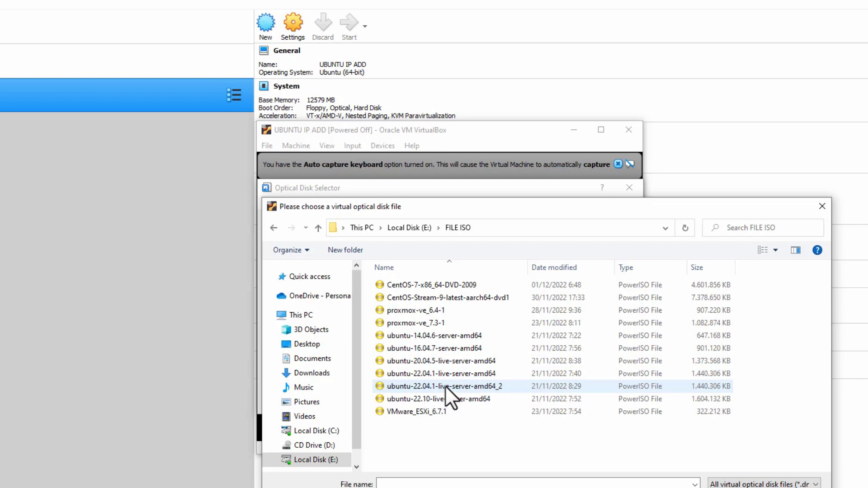
left_click(458, 362)
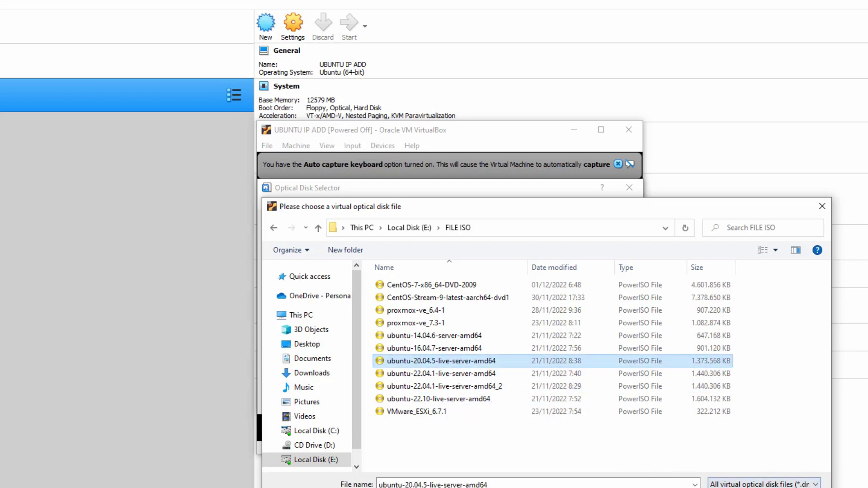
key("Return")
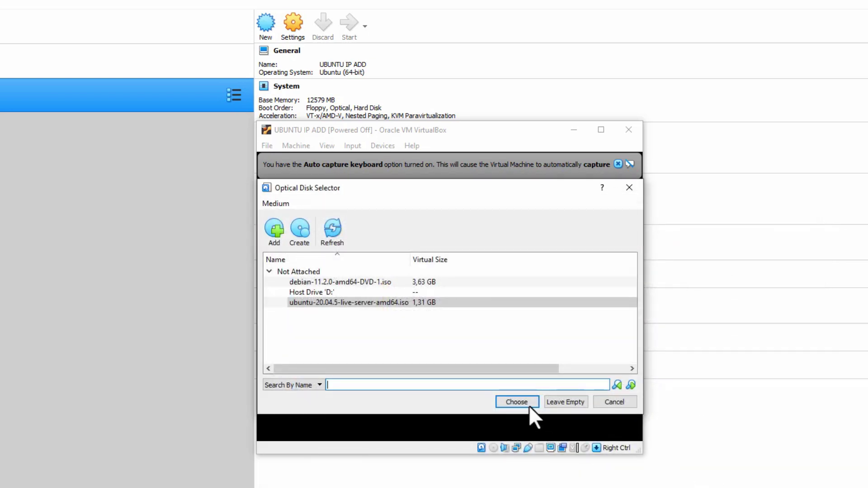
left_click(523, 404)
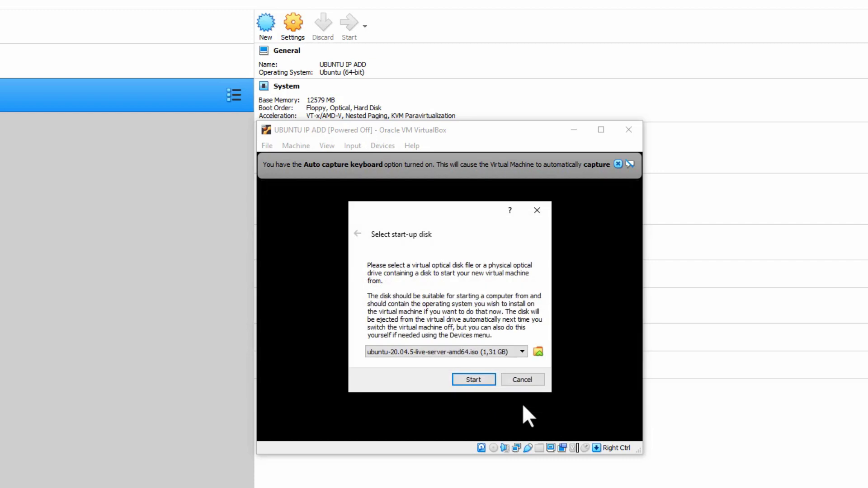
Boot UBUNTU IP ADD from the Ubuntu ISO, reposition its window, and dismiss the mouse and keyboard notices.
left_click(484, 380)
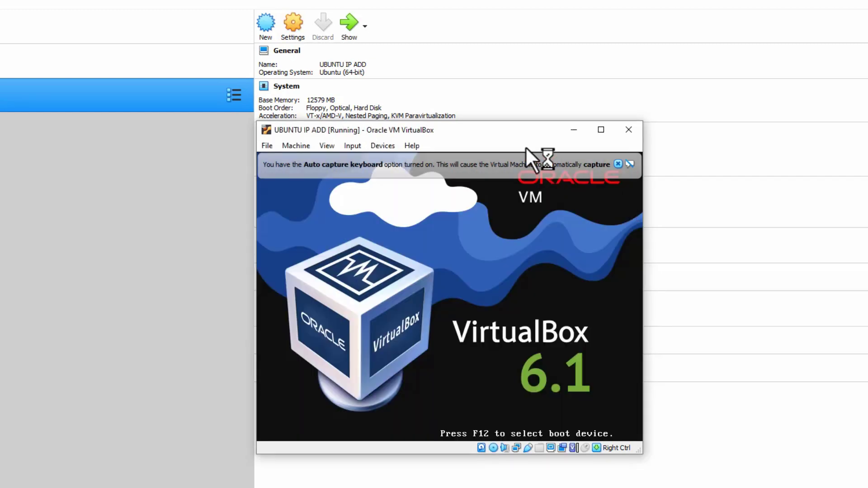
left_click_drag(513, 134, 402, 72)
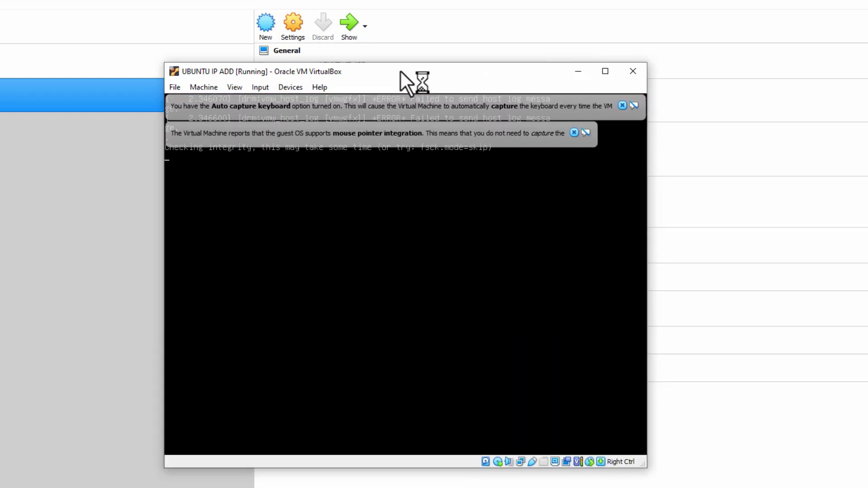
left_click(574, 133)
left_click(622, 105)
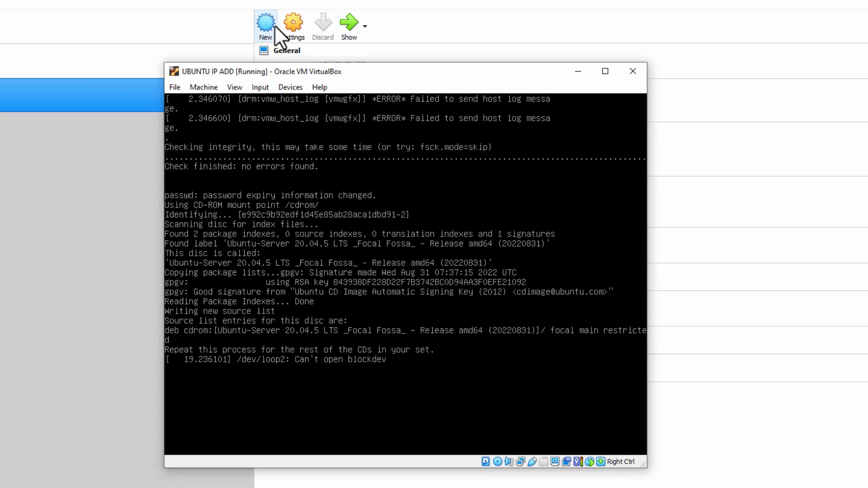
Begin a new machine named 'UB', then cancel the Create Virtual Machine dialog.
left_click(274, 25)
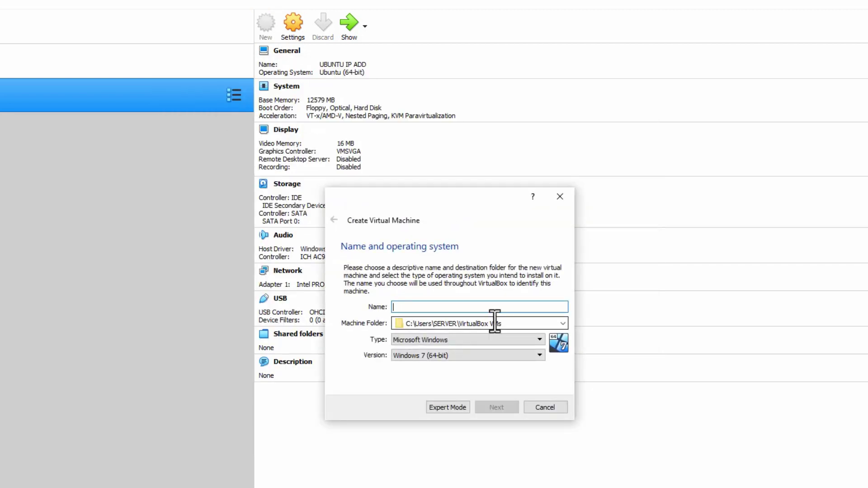
type("UB")
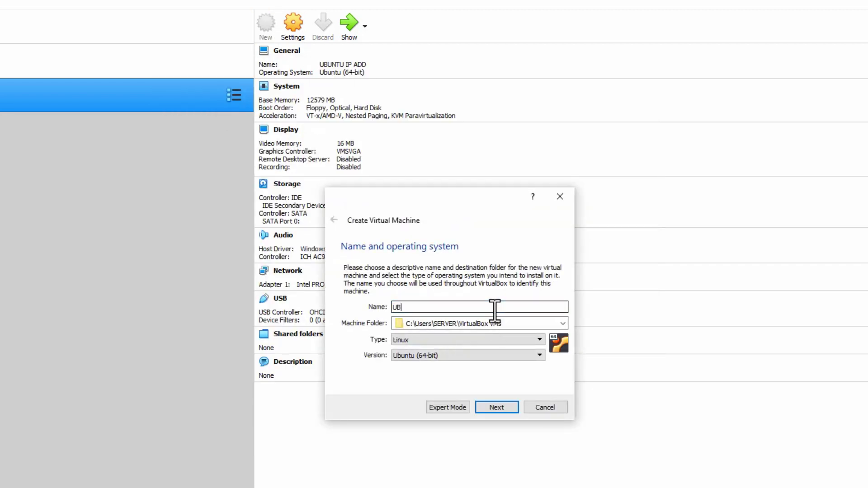
left_click(560, 196)
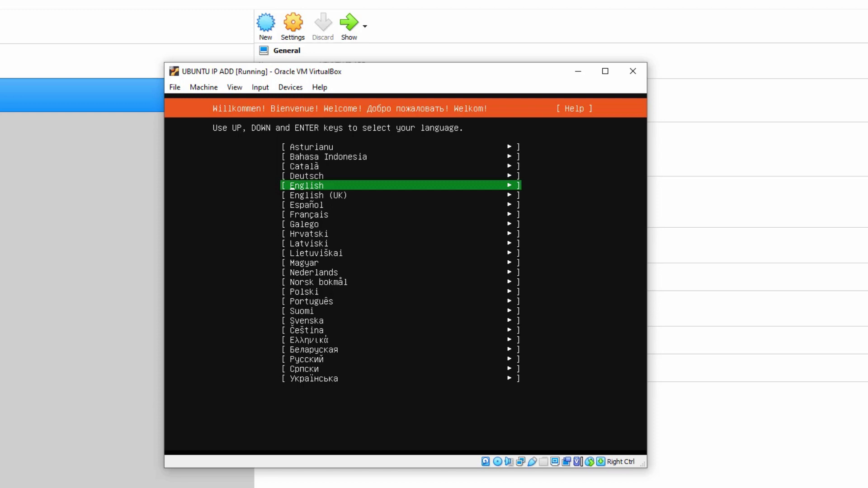
Pick English from the installer's language list.
key("Up")
key("Up")
key("Up")
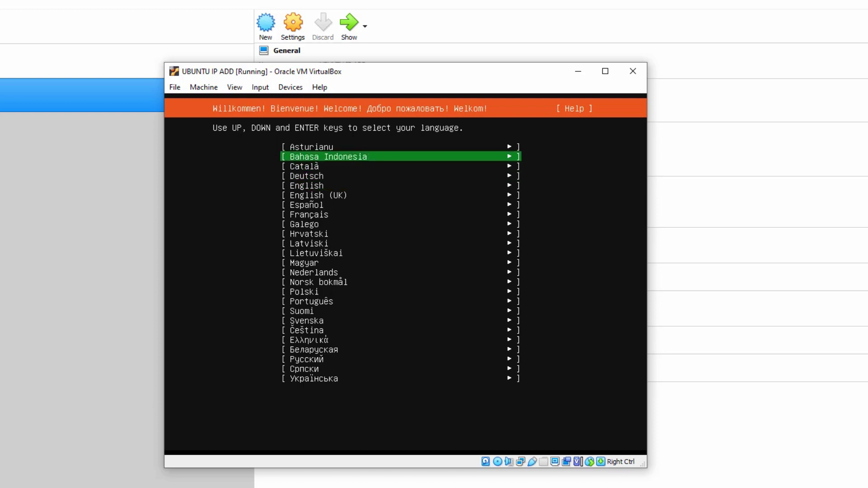
key("Down")
key("Down")
key("Down")
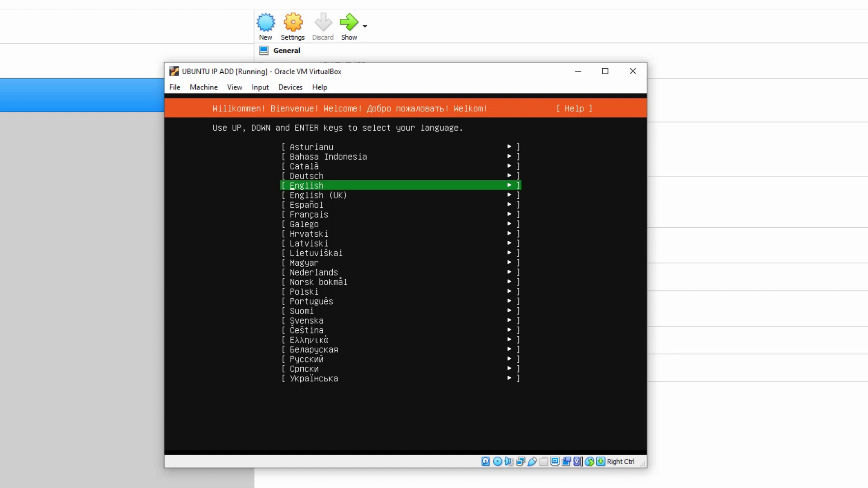
key("Up")
key("Up")
key("Up")
key("Return")
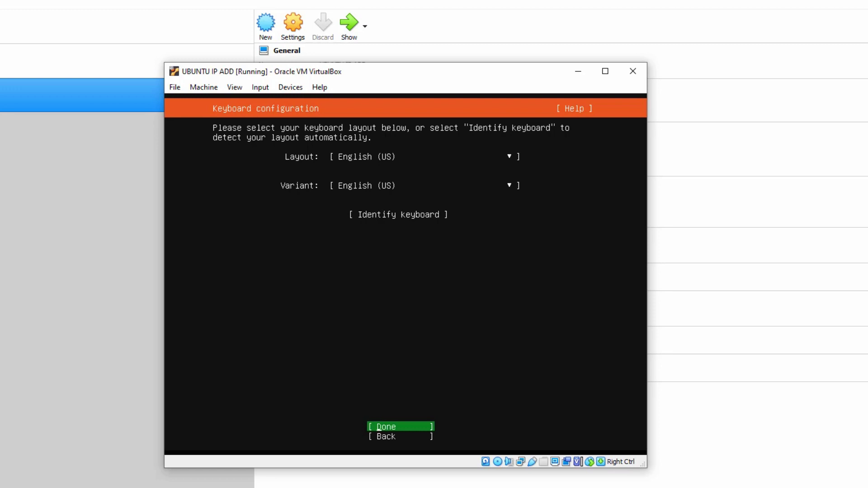
Accept the English (US) keyboard layout and variant to reach Network connections.
key("Return")
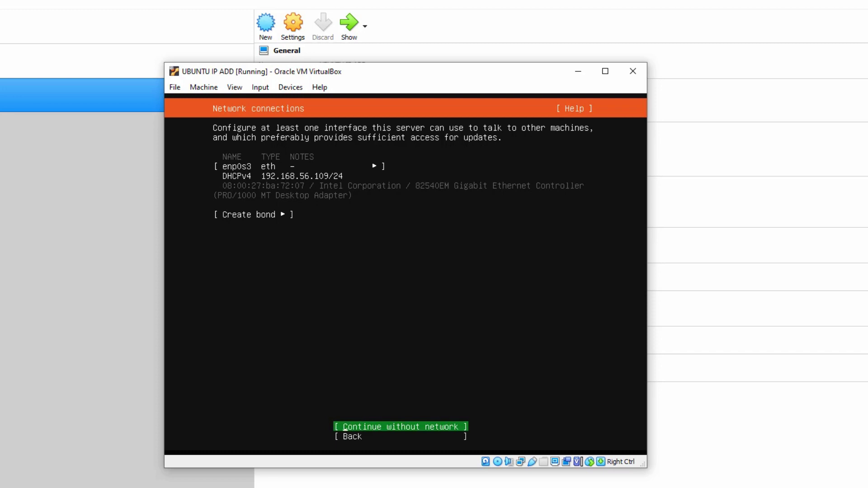
Open enp0s3's IPv4 settings and switch the method to Manual.
key("Tab")
key("Tab")
key("Tab")
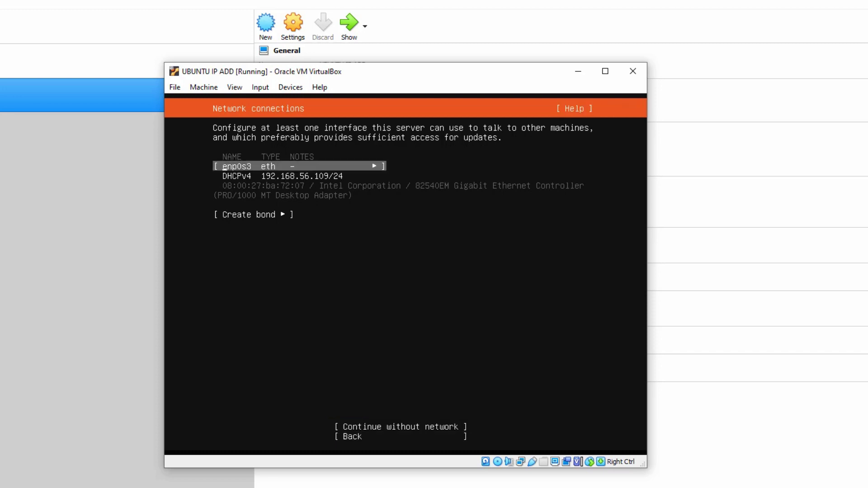
key("Tab")
key("Tab")
key("Tab")
key("Tab")
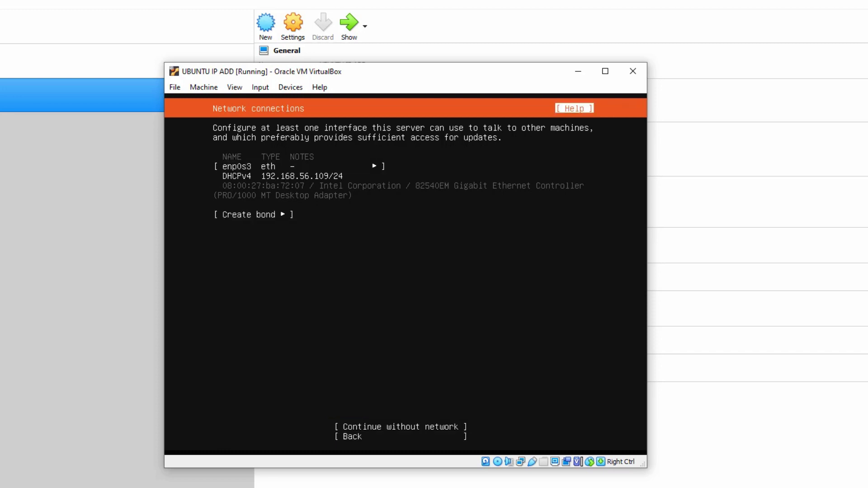
key("Tab")
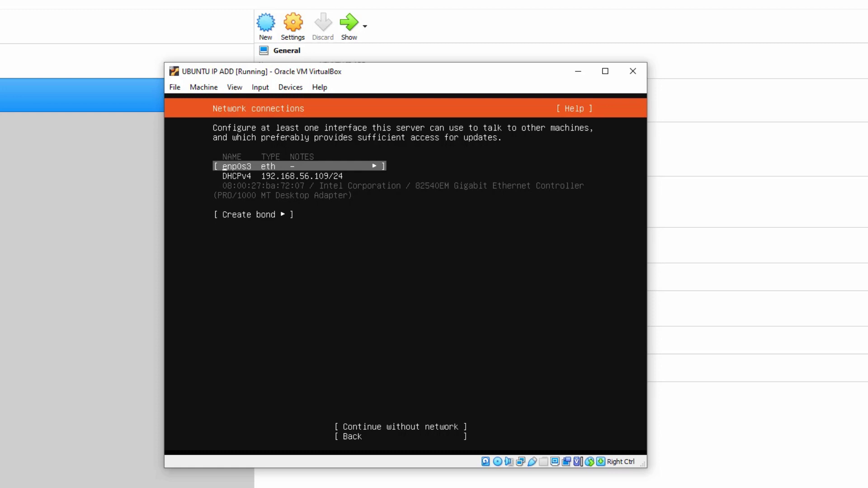
key("Return")
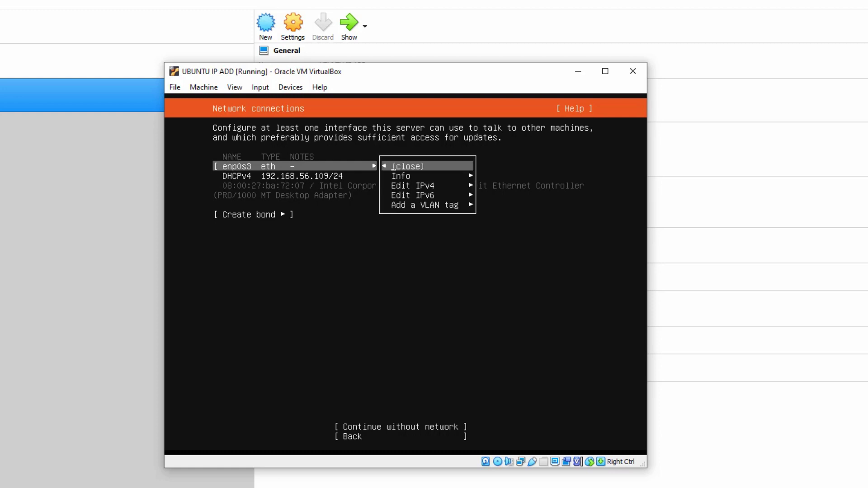
key("Down")
key("Down")
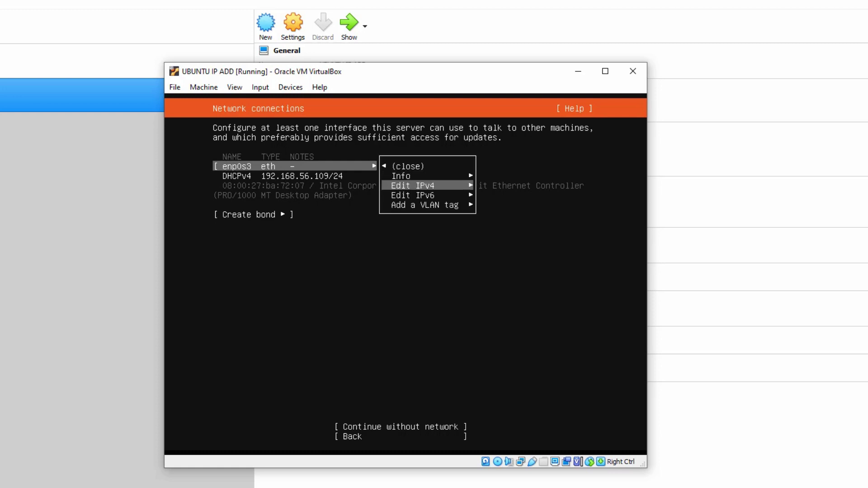
key("Return")
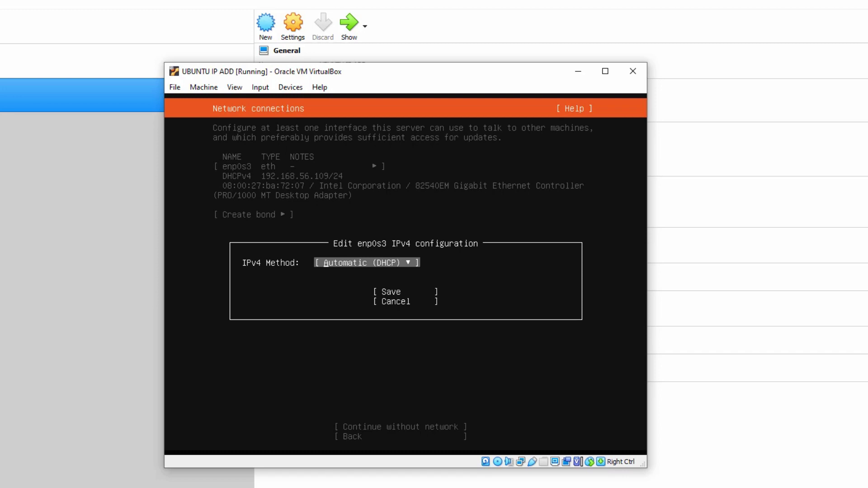
key("Return")
key("Down")
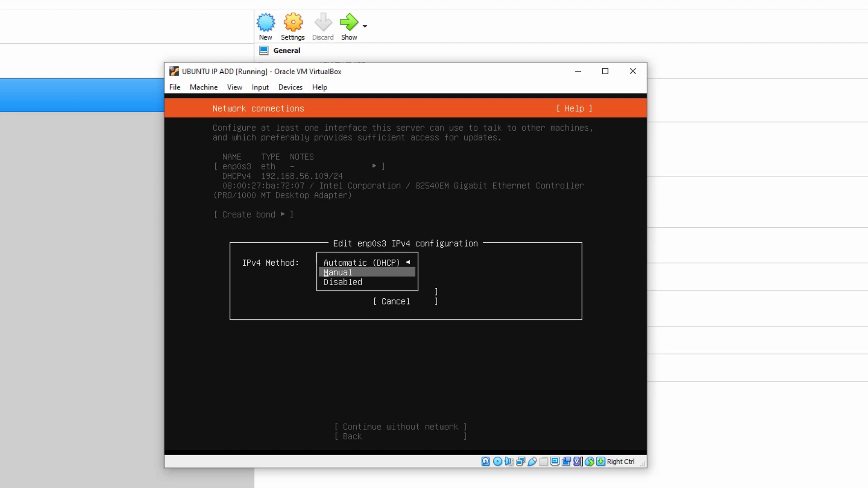
key("Return")
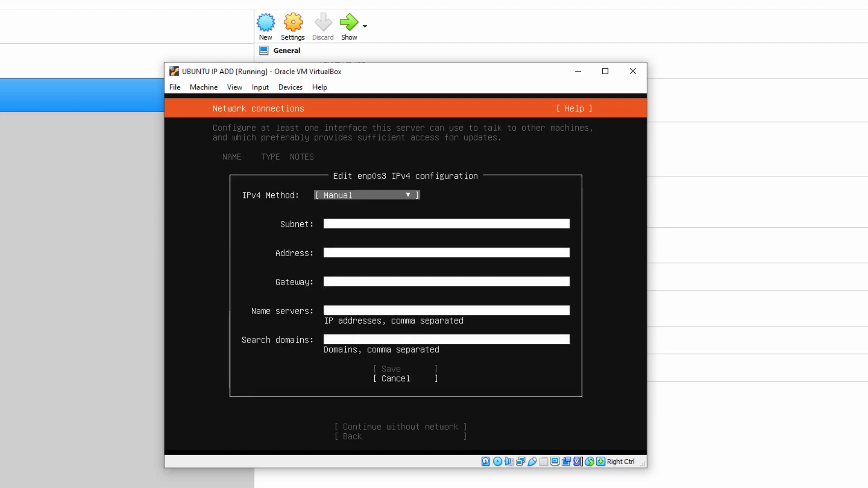
Enter subnet 200.1.1.0/24 and address 200.1.1.1, leave the other fields blank, and save.
key("Tab")
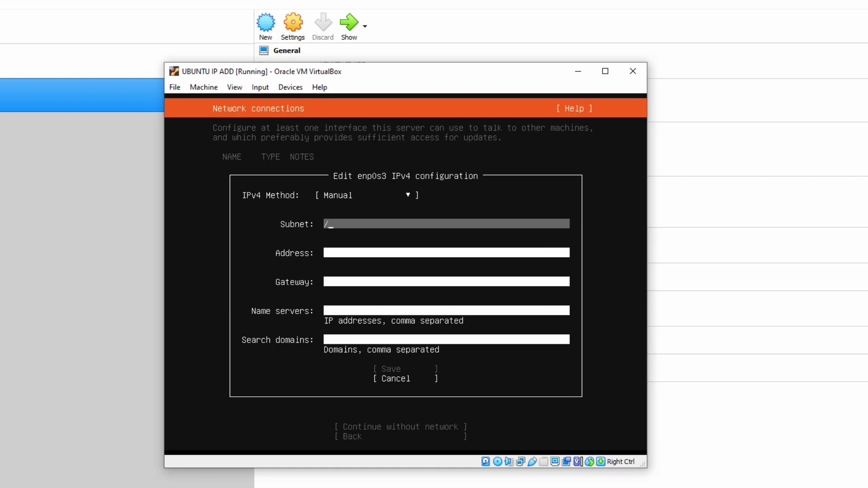
type("/24")
key("Tab")
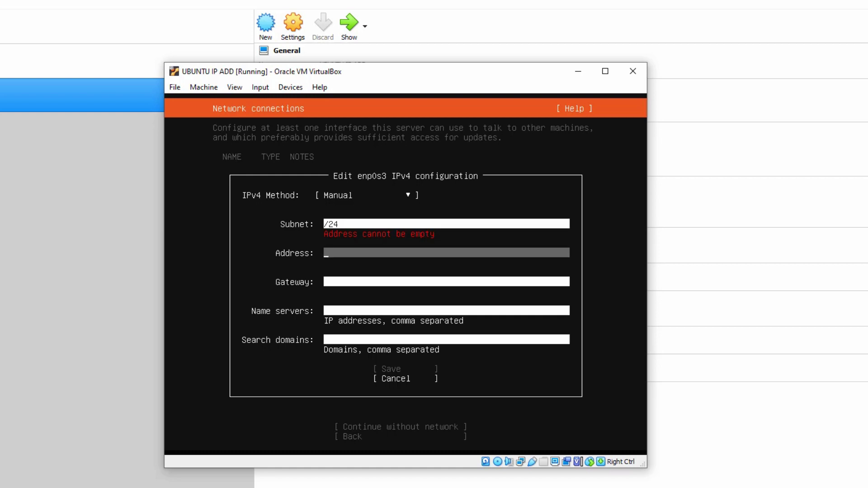
key("shift+Tab")
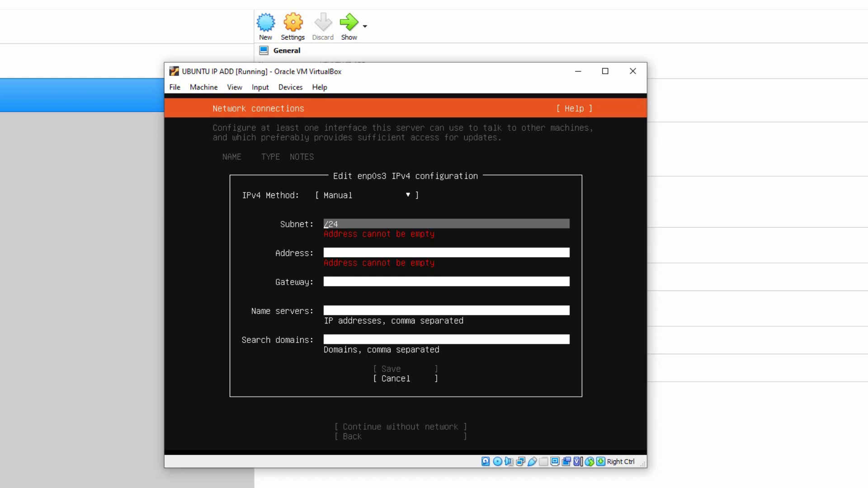
type("200.1.1.1")
key("BackSpace")
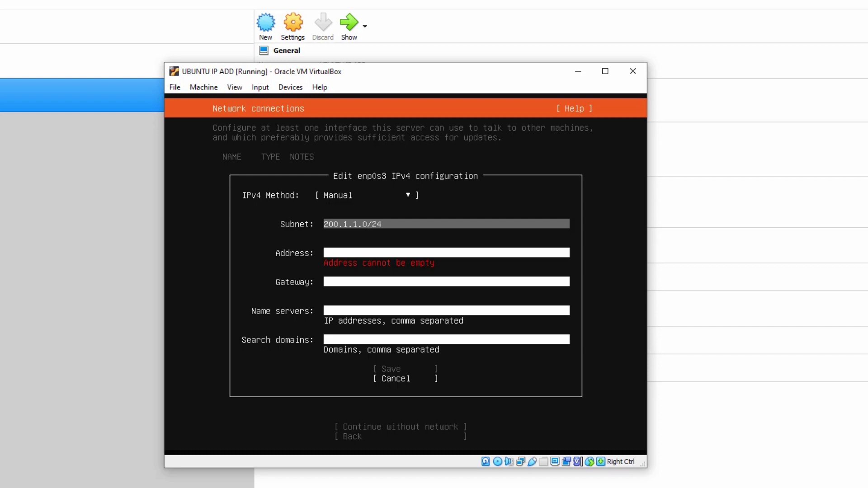
key("Tab")
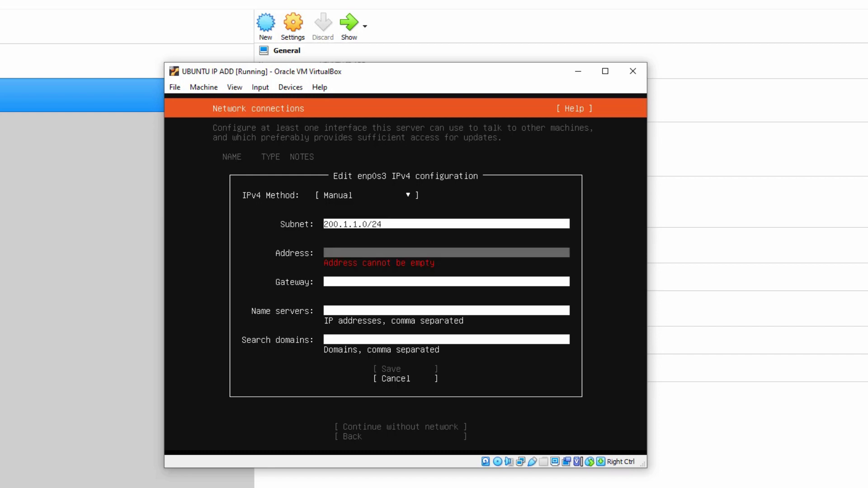
type("200.1.1.1")
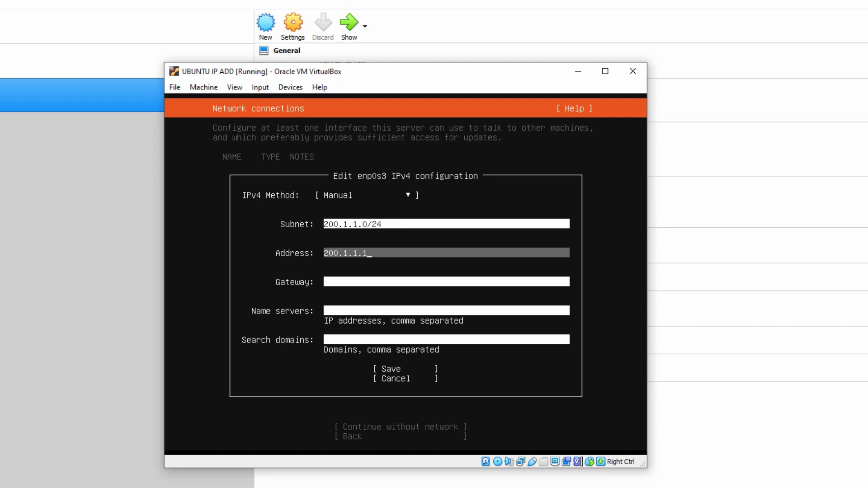
key("Tab")
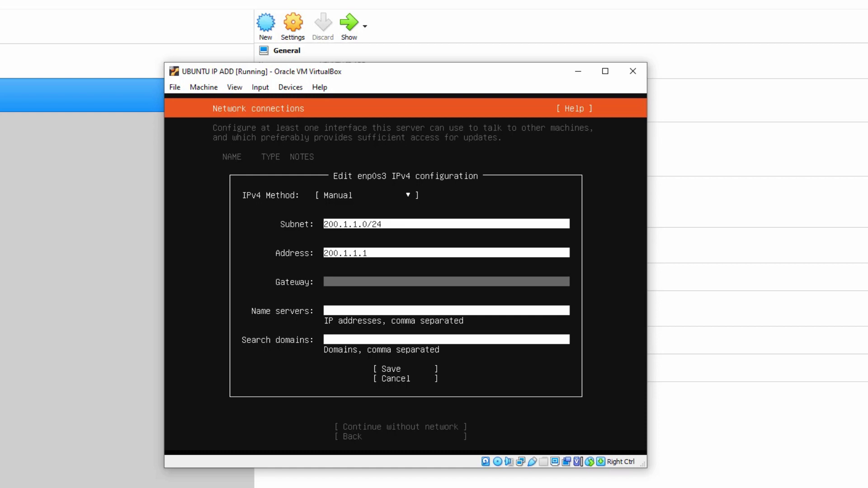
key("Tab")
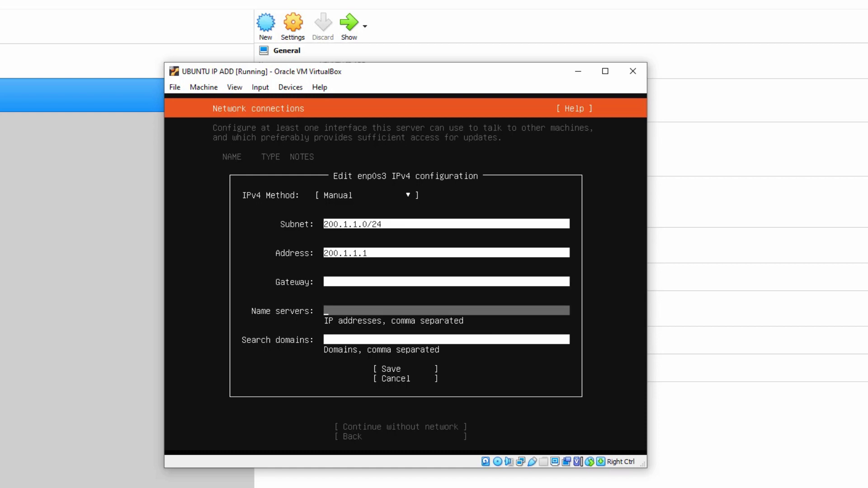
key("Tab")
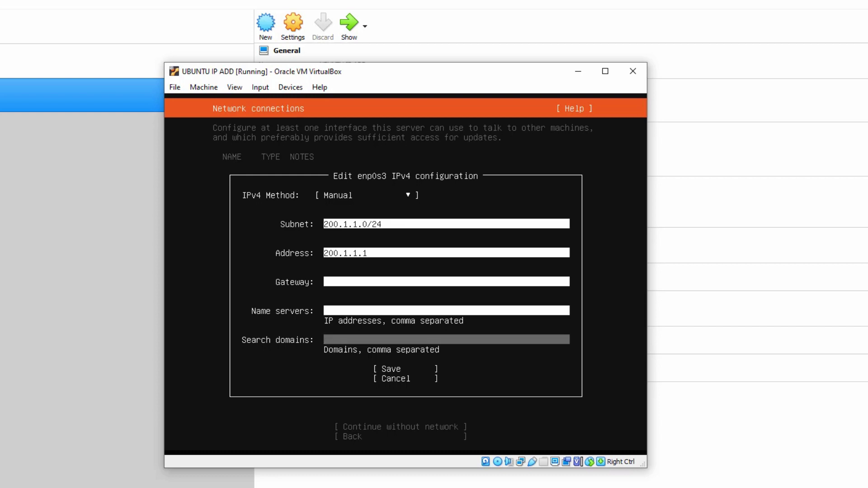
key("Tab")
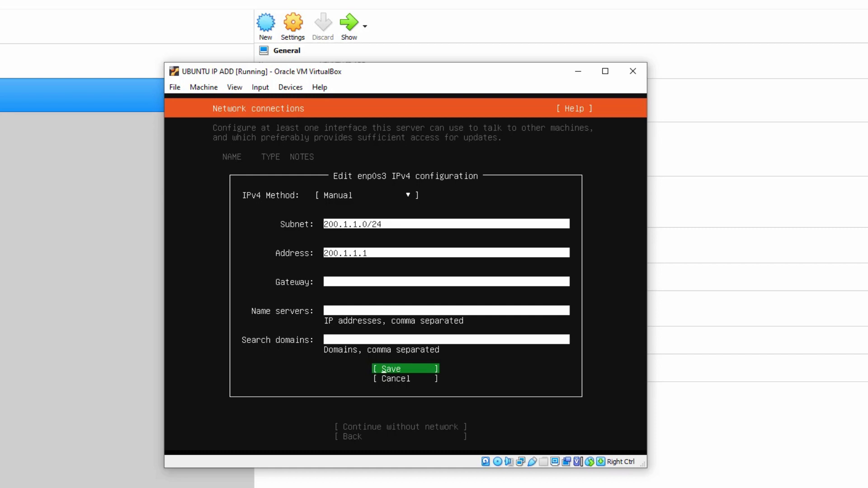
key("Return")
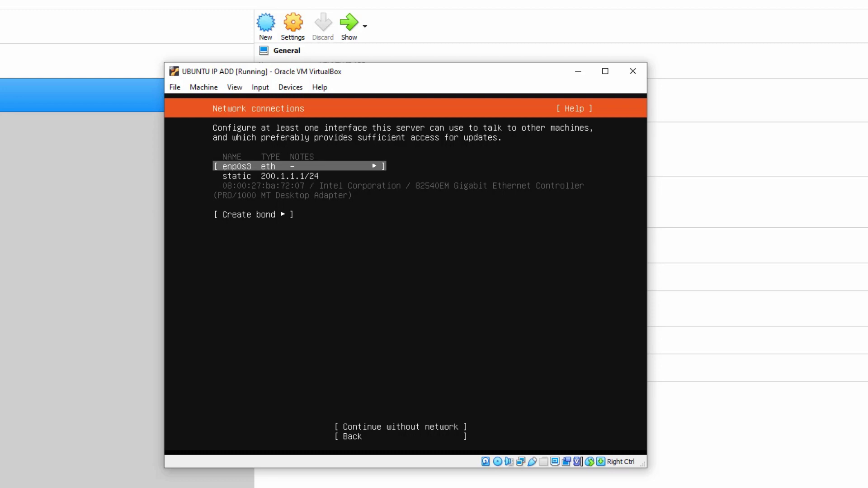
Continue without network, leave the proxy blank, and accept the default Ubuntu archive mirror.
left_click(253, 215)
left_click(401, 427)
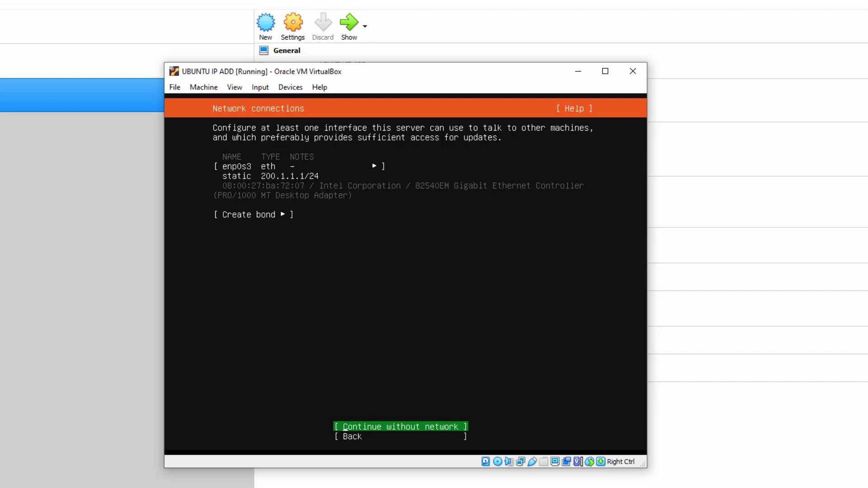
key("Return")
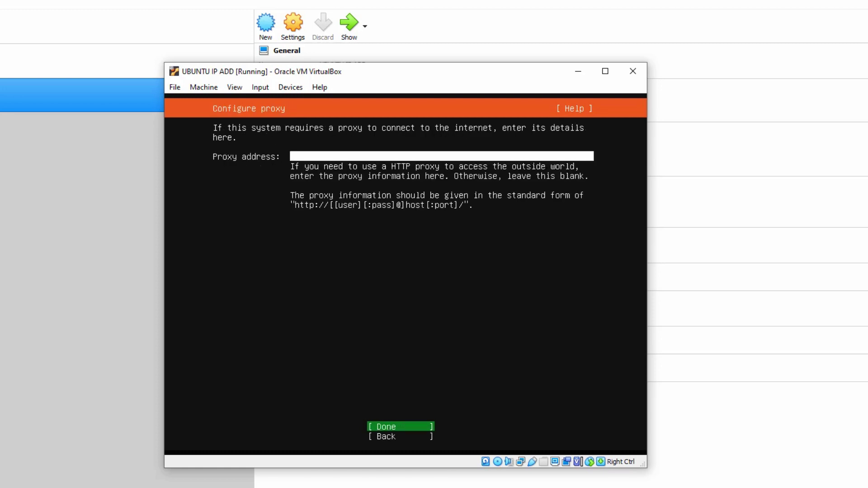
key("Return")
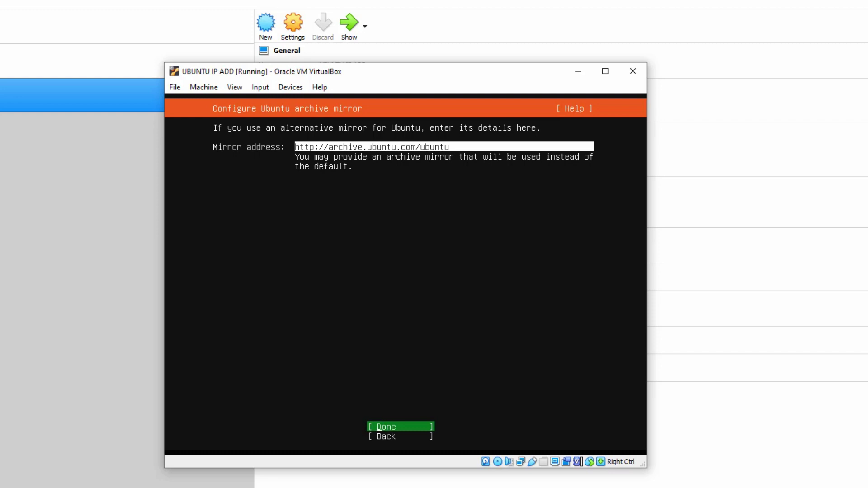
key("Return")
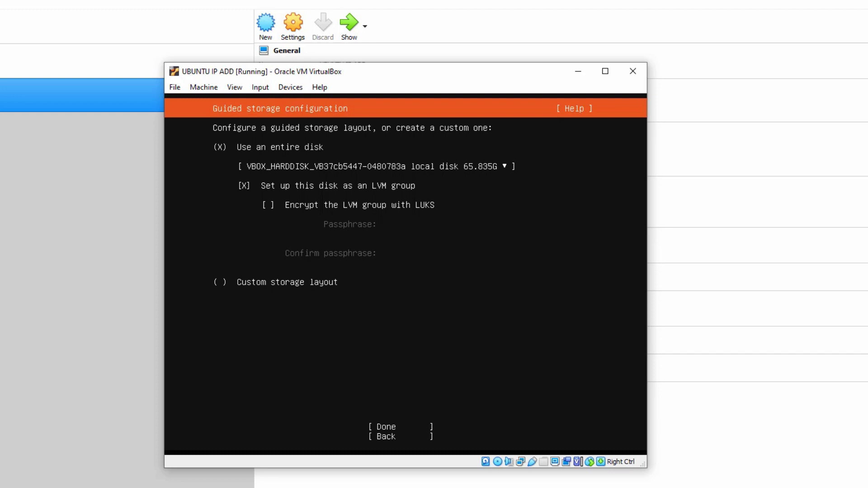
Uncheck 'Set up this disk as an LVM group' and accept the entire-disk guided layout.
key("Down")
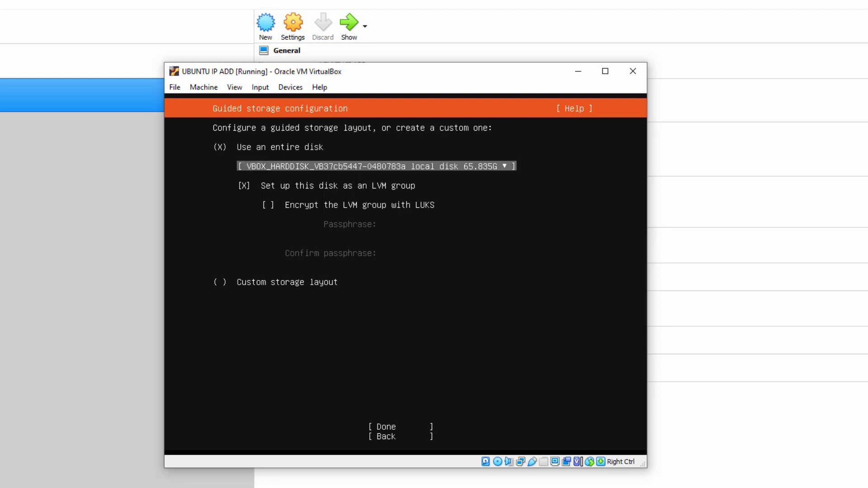
key("Up")
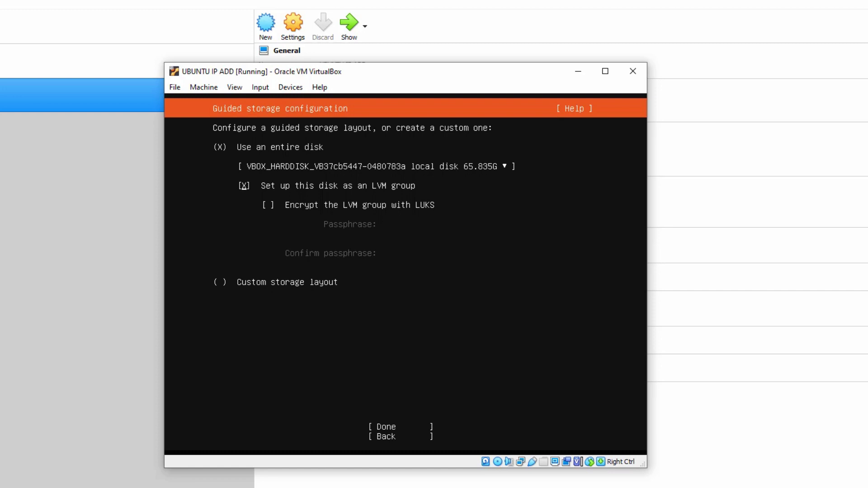
key("space")
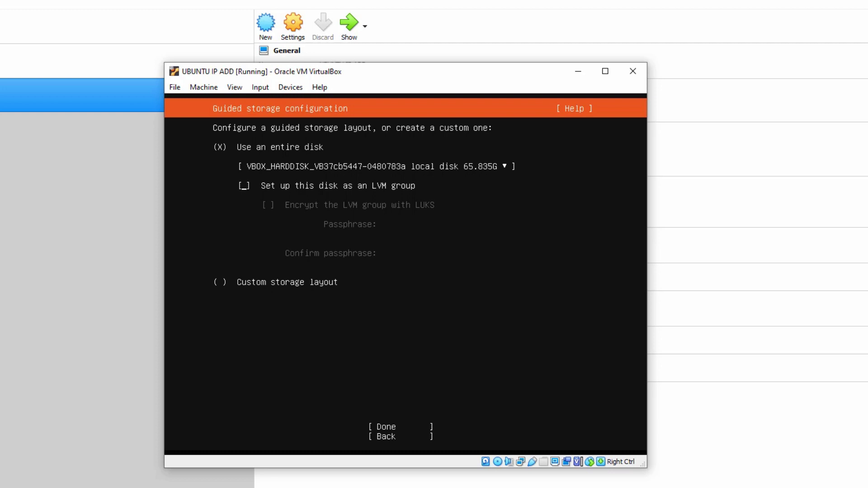
left_click(401, 427)
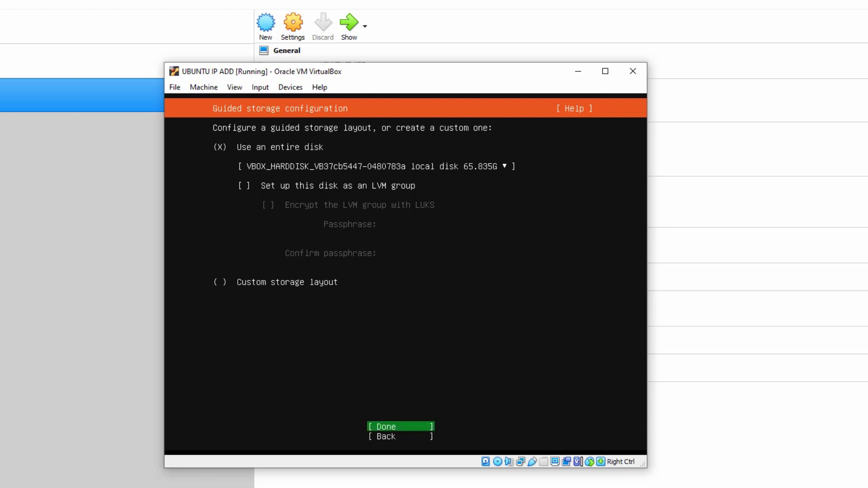
key("Return")
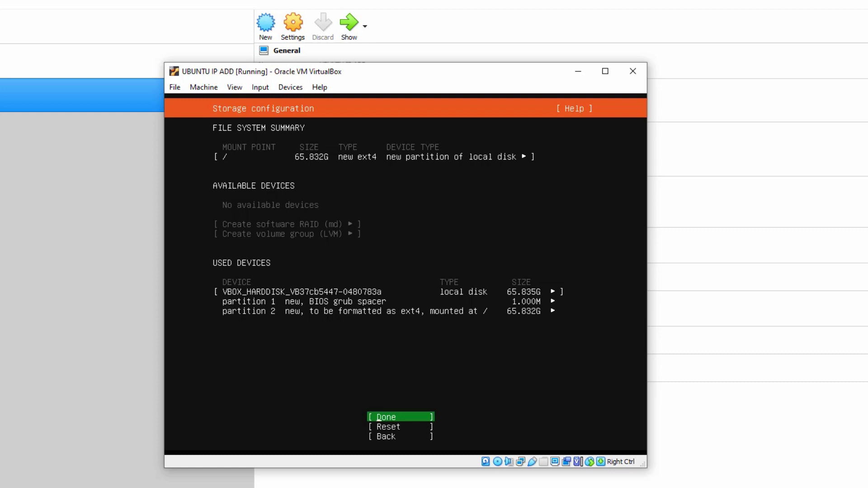
Accept the storage summary and choose Continue in the destructive-action warning to begin installing.
key("Return")
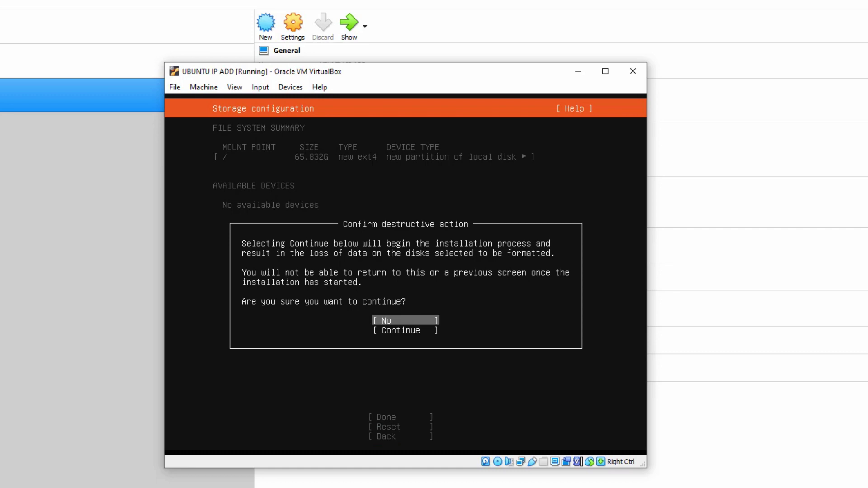
key("Down")
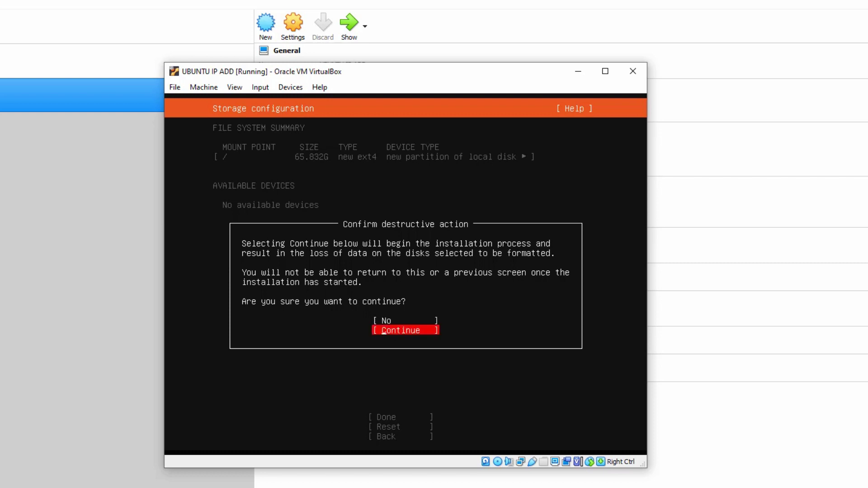
key("Return")
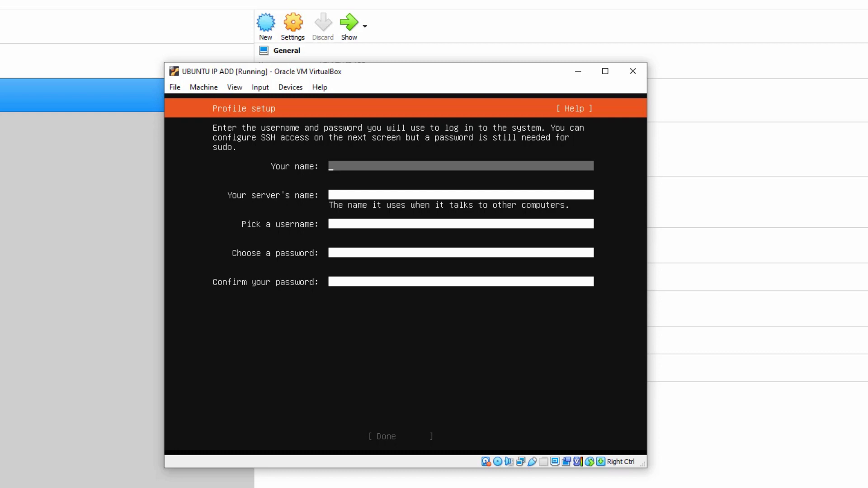
Enter your name, server name, username and matching password in the profile form, then submit it.
key("Tab")
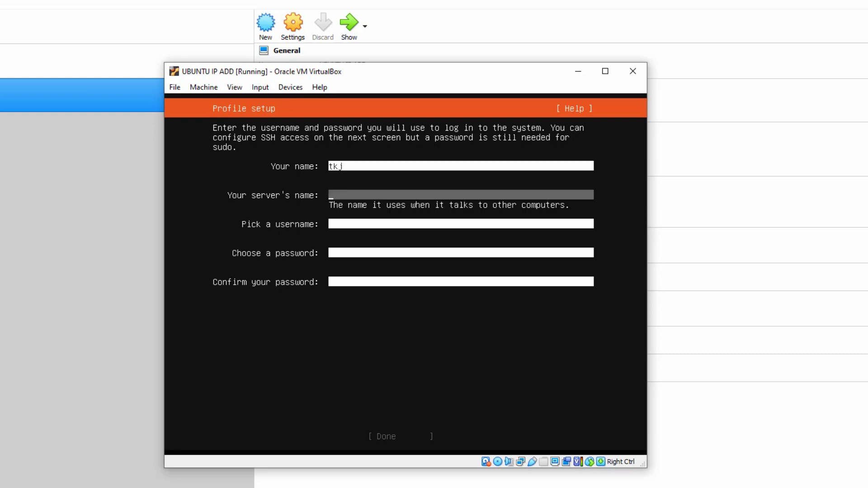
key("Tab")
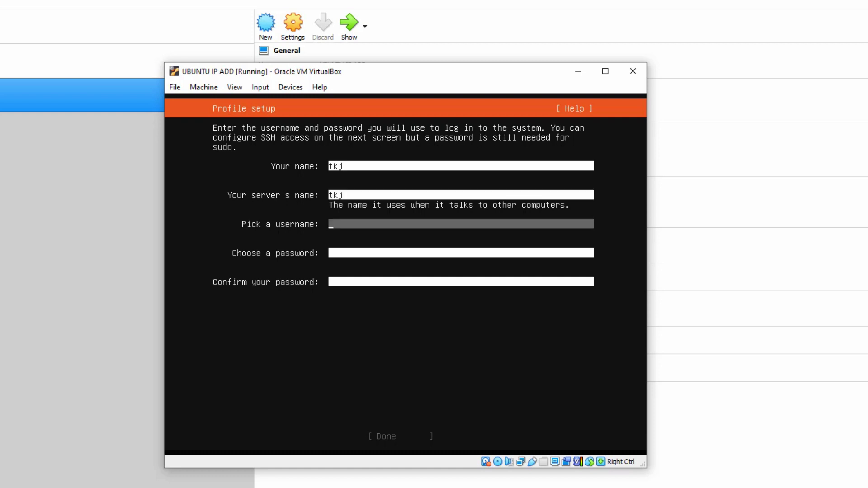
key("Tab")
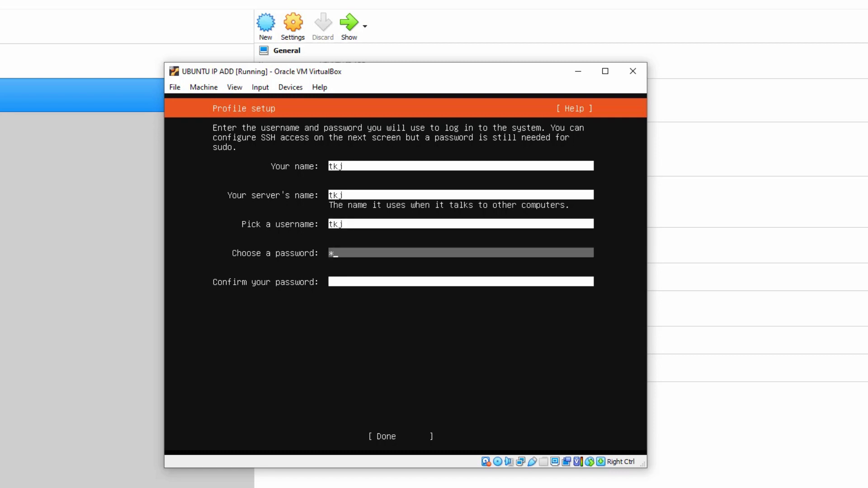
key("Tab")
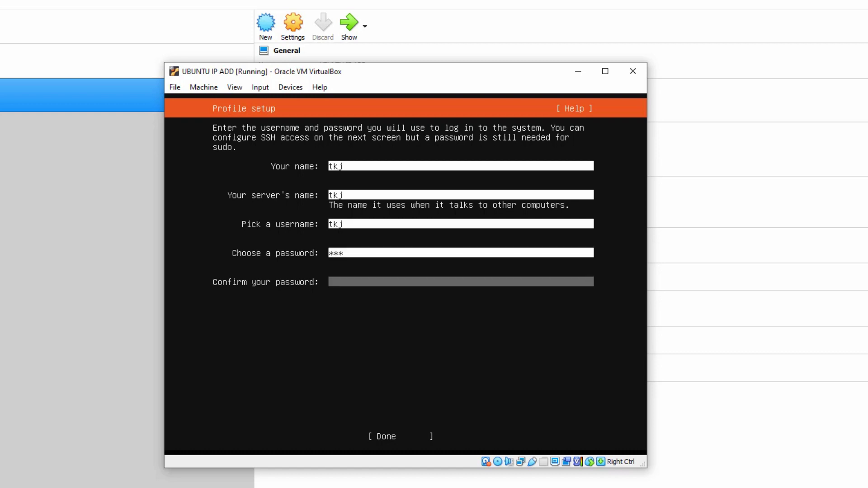
key("Tab")
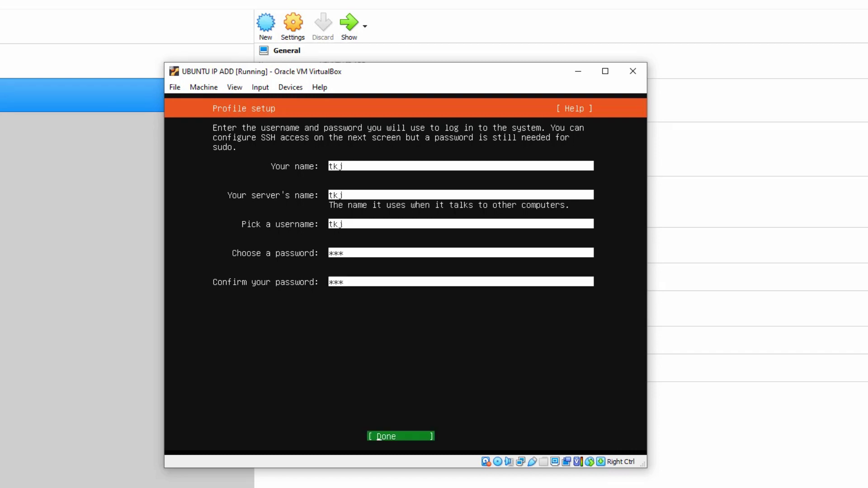
key("Return")
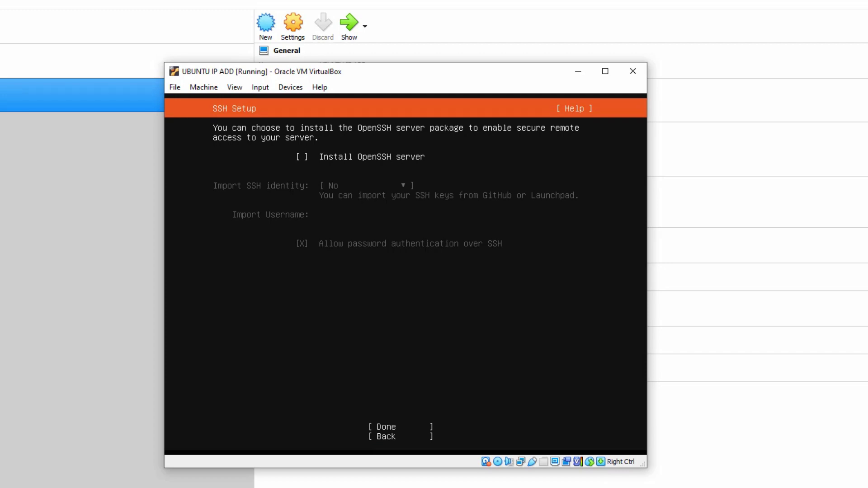
Tick Install OpenSSH server and continue until the Ubuntu installation completes.
key("space")
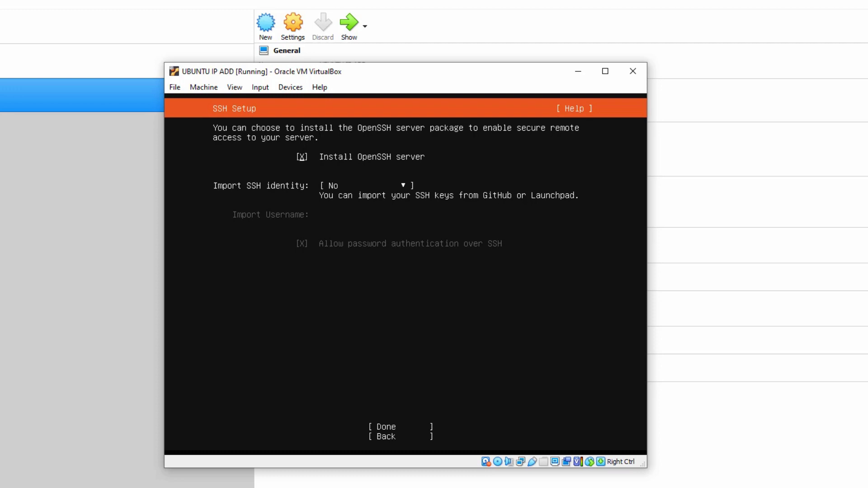
key("Tab")
key("Tab")
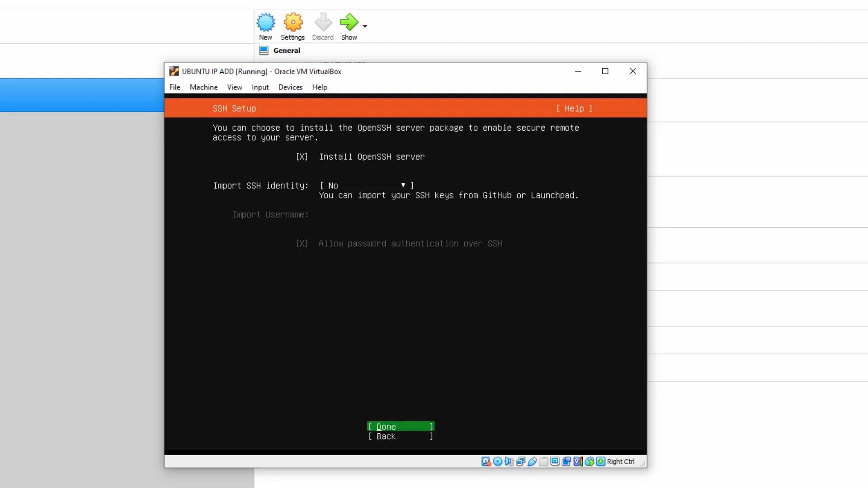
key("Return")
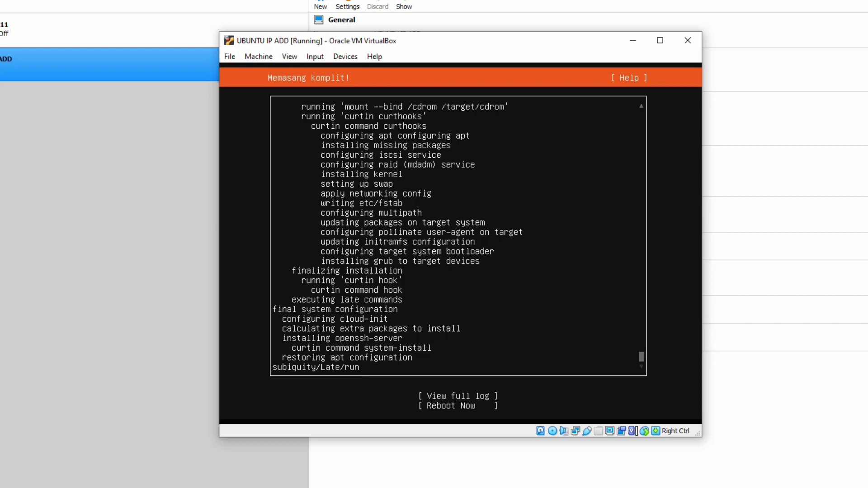
Choose Reboot Now to restart into the installed Ubuntu system.
key("Tab")
key("Down")
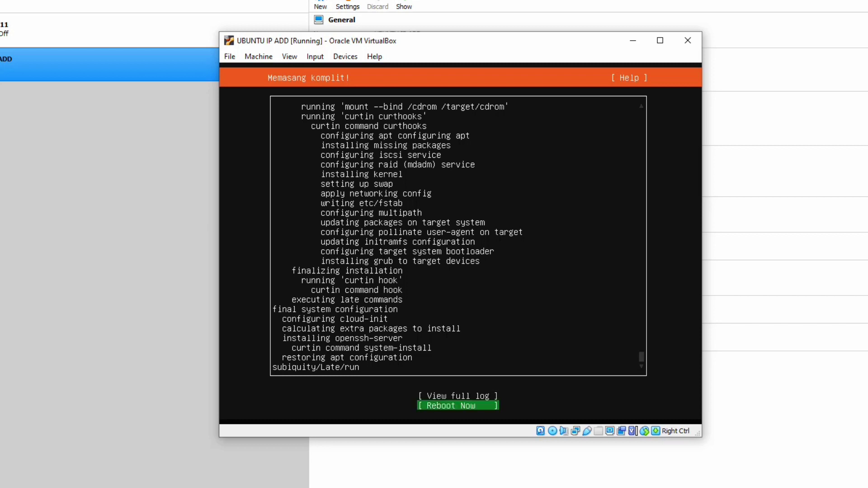
key("Up")
key("Down")
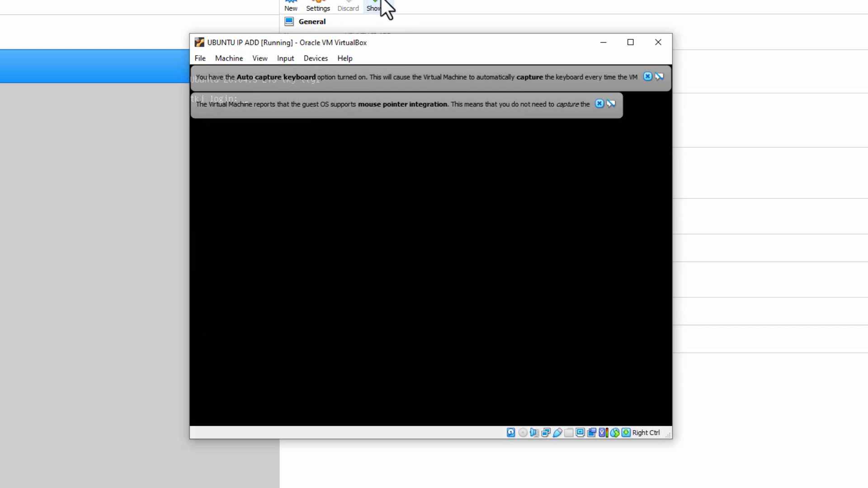
Dismiss the pointer and keyboard notices, then try logging in as root.
left_click(600, 103)
left_click(648, 77)
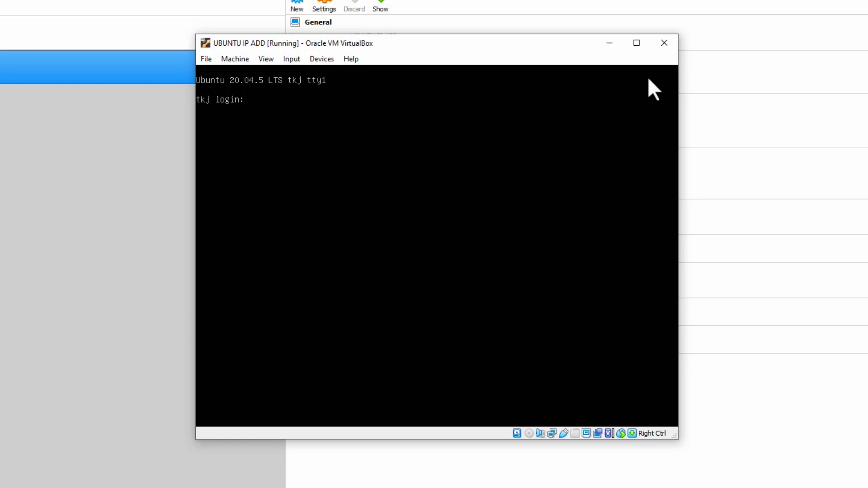
type("oot")
key("Return")
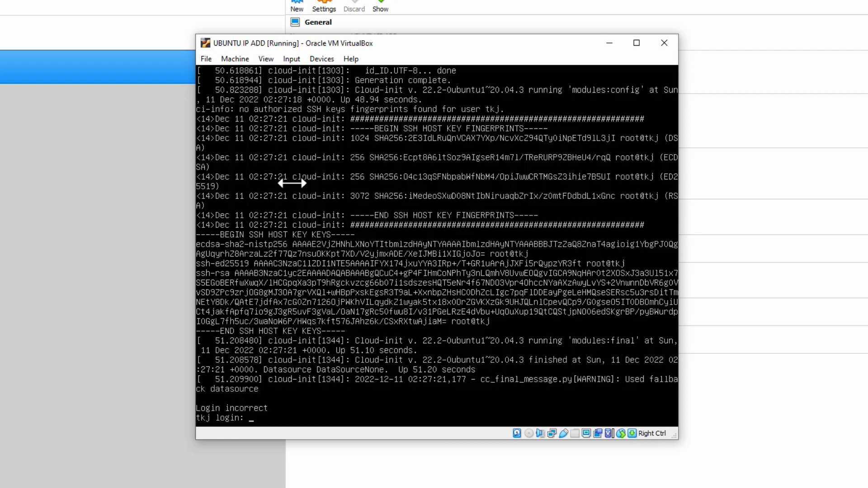
Log into the console with the new user's name and password.
type("j")
key("Return")
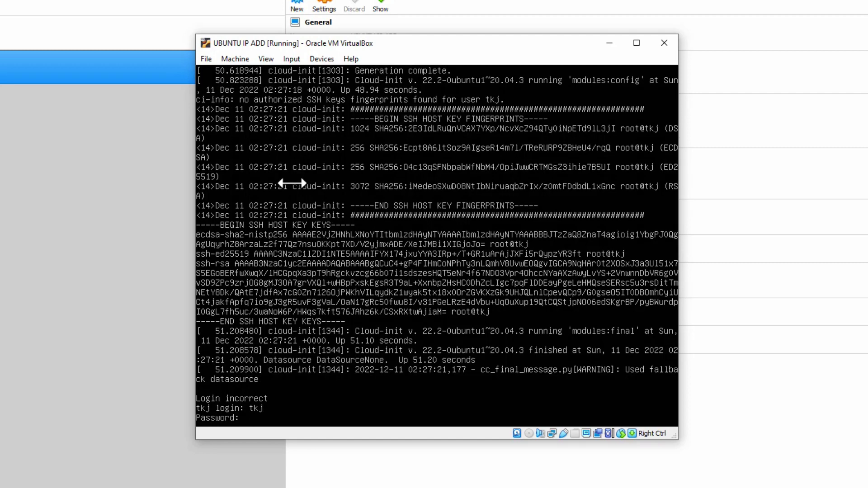
key("Return")
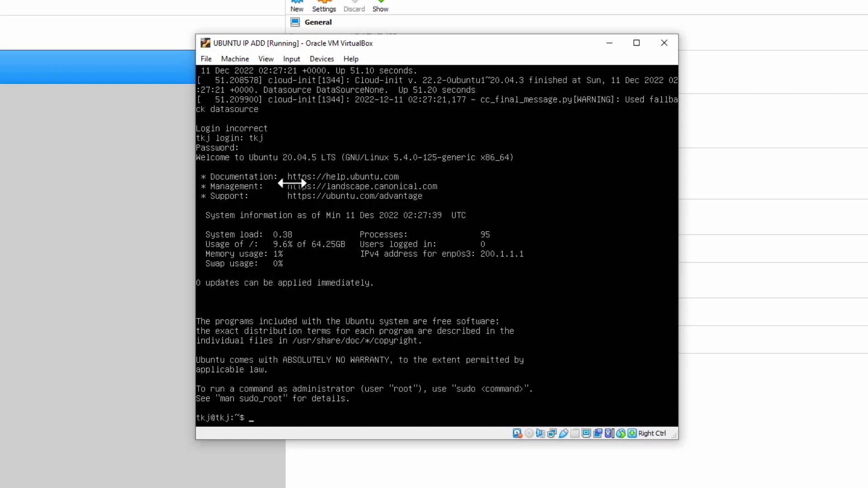
Run 'sudo su' and confirm with the password to become root.
type("sudo su")
key("Return")
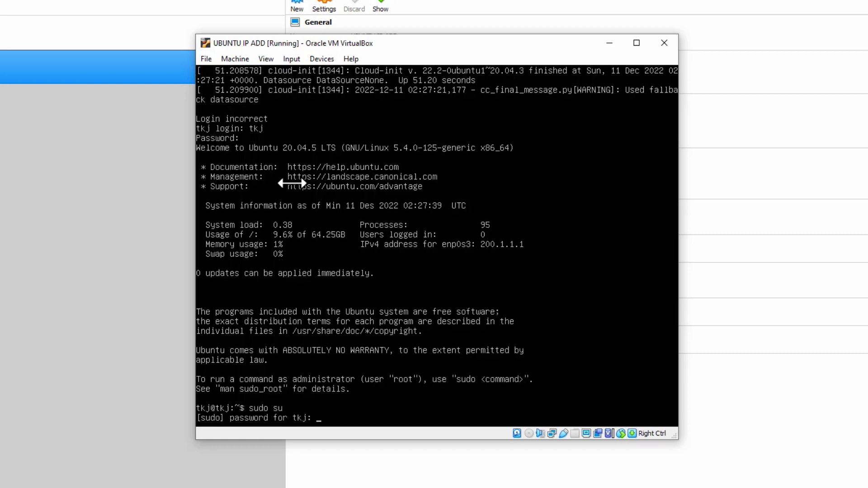
key("Return")
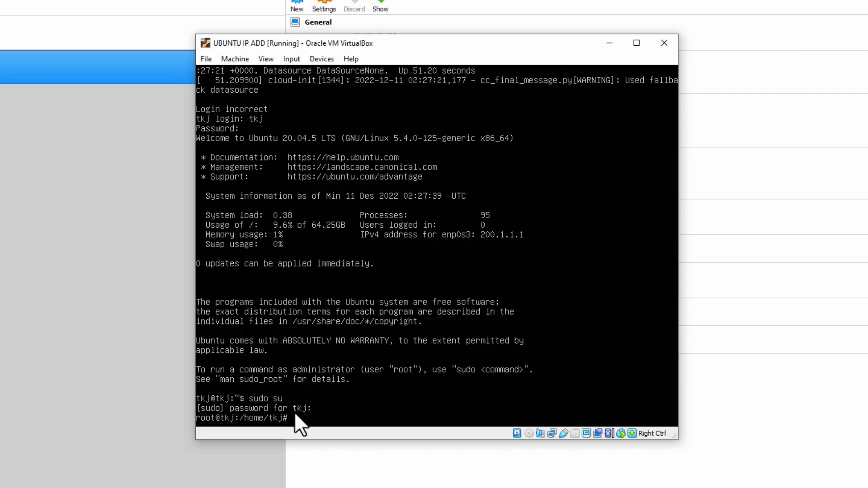
Clear the screen and run 'ip a', showing enp0s3 at 200.1.1.1/24.
type("r")
key("Return")
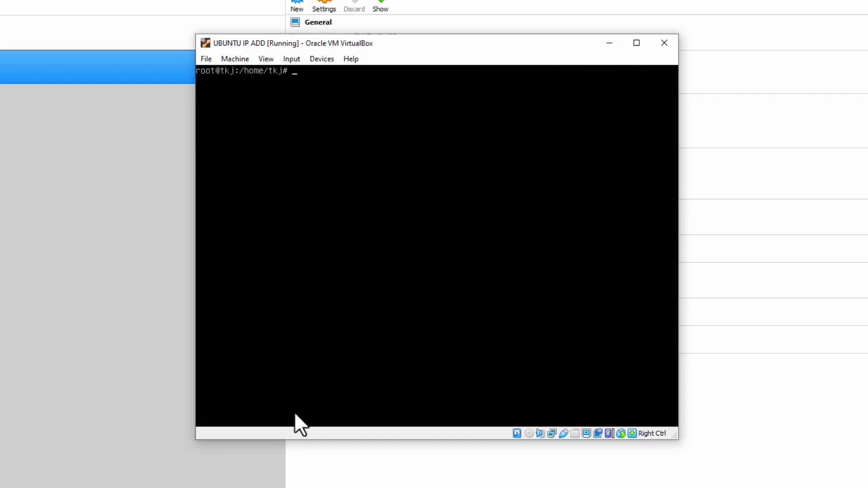
key("Return")
key("Return")
key("Return")
key("Return")
key("Return")
key("Return")
key("Return")
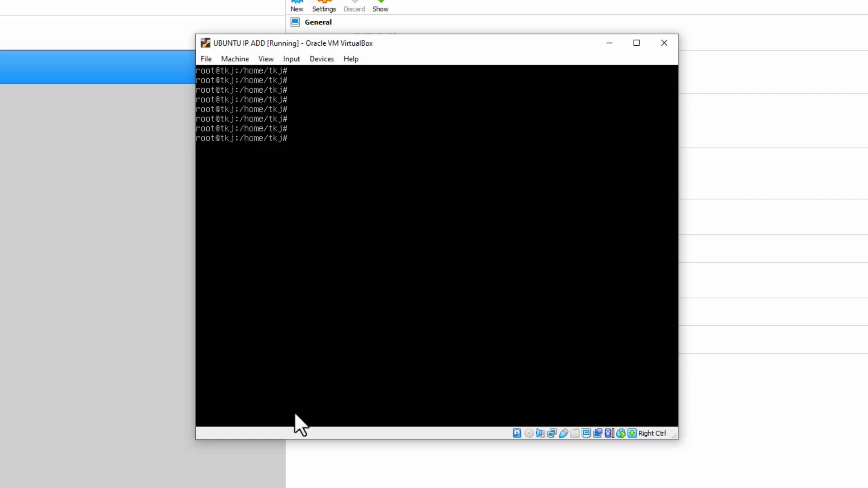
type("ip a")
key("Return")
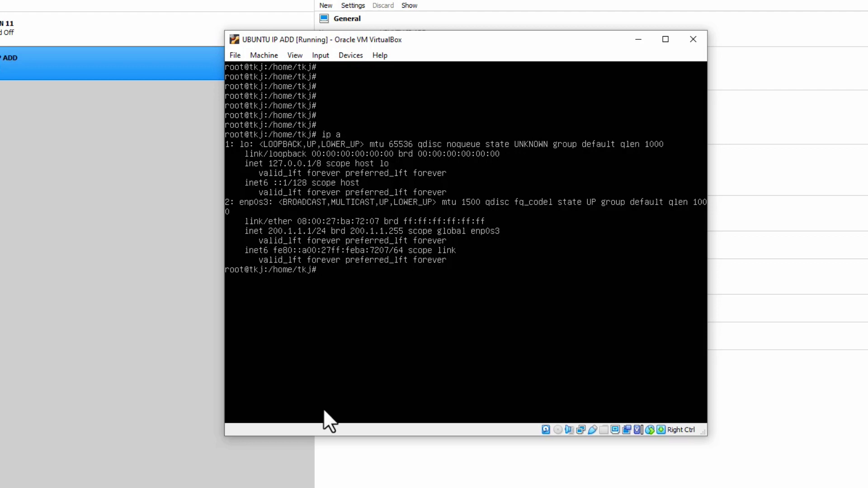
List /etc/network (only if-pre-up.d and if-up.d), then return to the home directory.
type("nano /etc/network/in")
key("BackSpace")
key("BackSpace")
key("BackSpace")
key("BackSpace")
key("BackSpace")
key("BackSpace")
key("BackSpace")
key("BackSpace")
key("BackSpace")
key("BackSpace")
key("BackSpace")
key("BackSpace")
key("BackSpace")
key("BackSpace")
key("BackSpace")
key("BackSpace")
key("BackSpace")
key("BackSpace")
key("BackSpace")
key("BackSpace")
type("cd /etc/network")
key("Return")
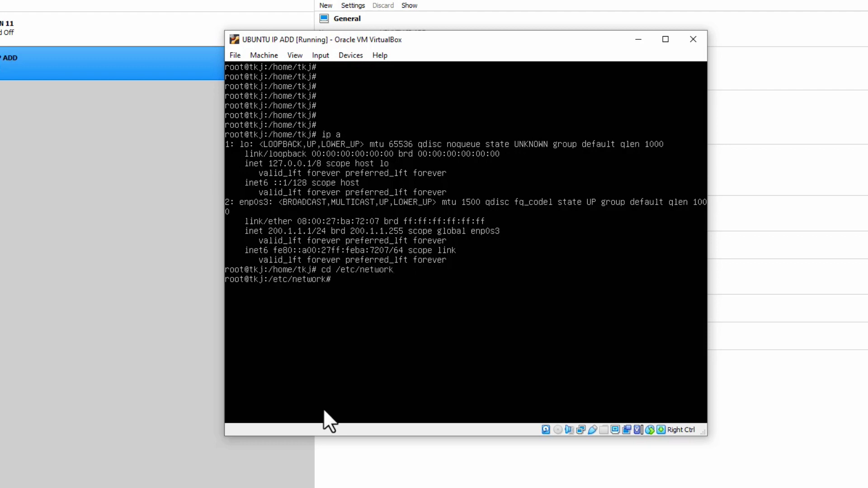
type("ls")
key("Return")
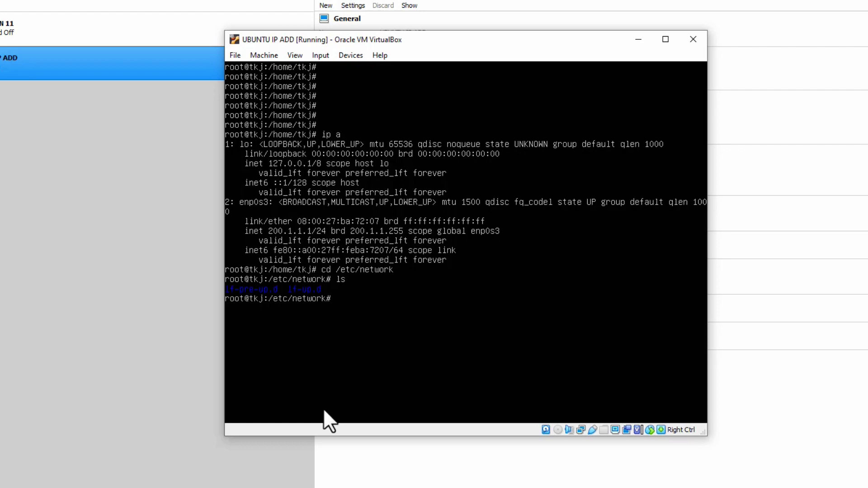
type("cd")
key("Return")
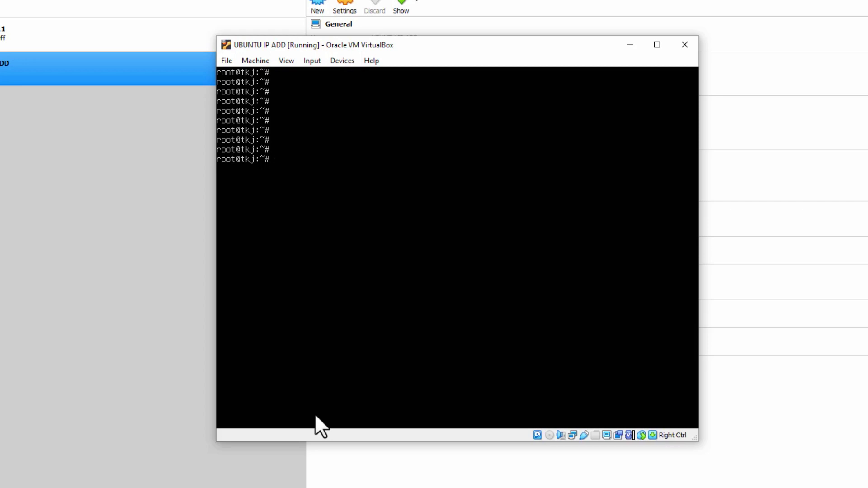
Change into /etc, list its contents and clear the screen.
type("cd /etc/")
key("Return")
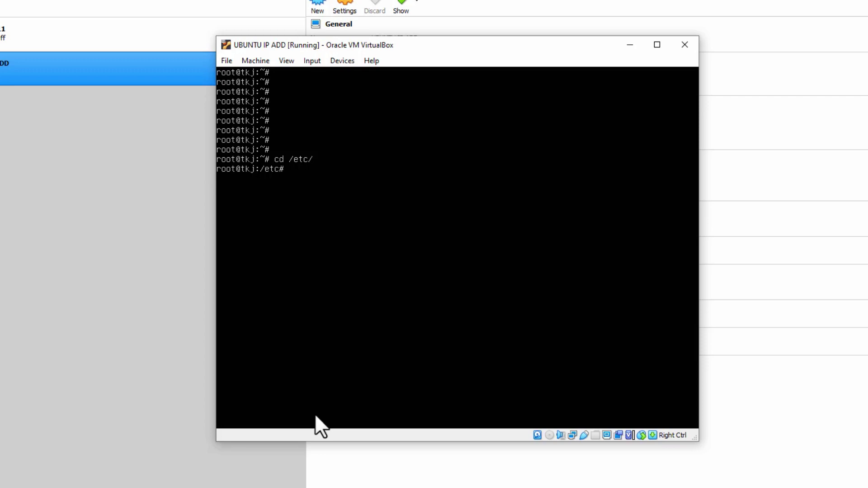
type("ls")
key("Return")
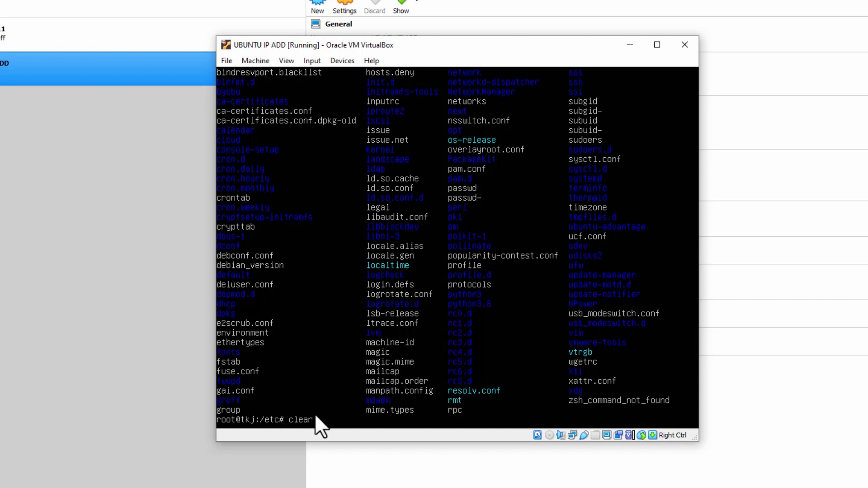
key("Return")
key("Return")
key("Return")
key("Return")
key("Return")
key("Return")
key("Return")
key("Return")
key("Return")
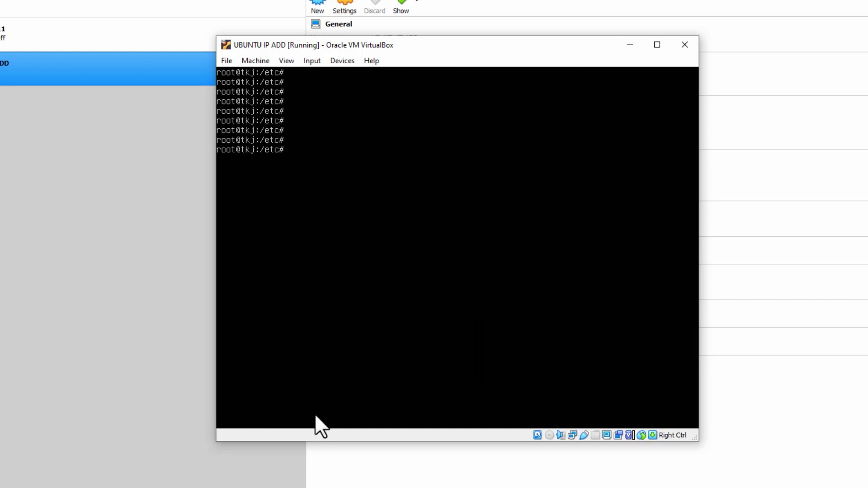
key("Return")
Build the command 'nano netplan/00-installer-config.yaml' at the prompt using Tab completion.
type("nano ne")
key("Tab")
key("Tab")
key("Tab")
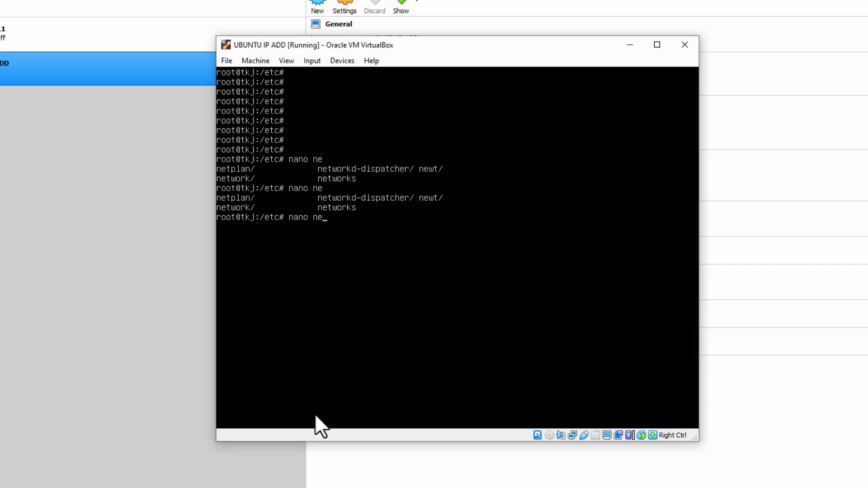
key("BackSpace")
key("BackSpace")
key("BackSpace")
key("BackSpace")
key("BackSpace")
key("BackSpace")
type("nano")
key("Tab")
key("Tab")
key("n")
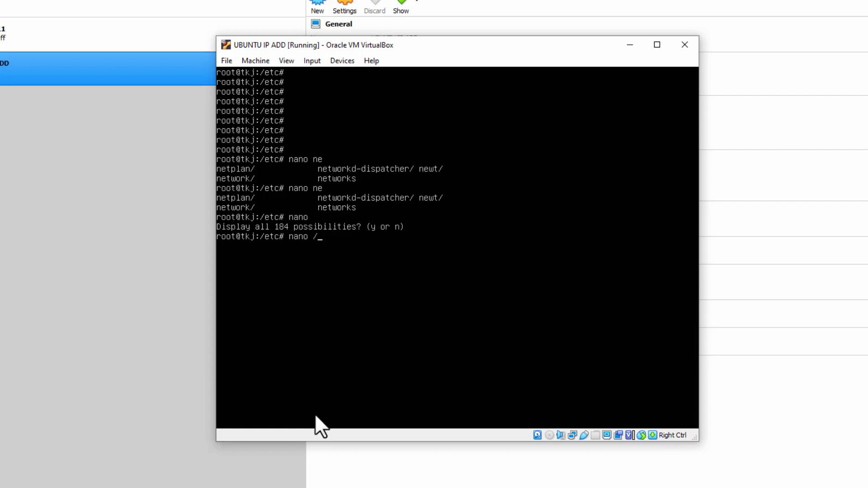
type("/net")
key("BackSpace")
key("BackSpace")
key("BackSpace")
key("BackSpace")
key("BackSpace")
key("BackSpace")
key("BackSpace")
key("BackSpace")
type("nanonet")
key("BackSpace")
key("BackSpace")
key("BackSpace")
type("/netpa")
key("BackSpace")
key("BackSpace")
key("BackSpace")
key("BackSpace")
key("BackSpace")
key("BackSpace")
type("net")
key("Tab")
key("Tab")
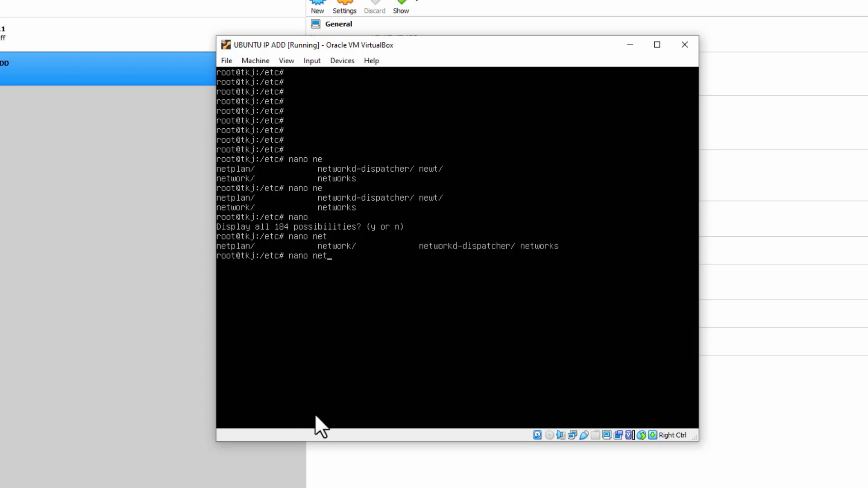
type("p")
key("Tab")
key("Tab")
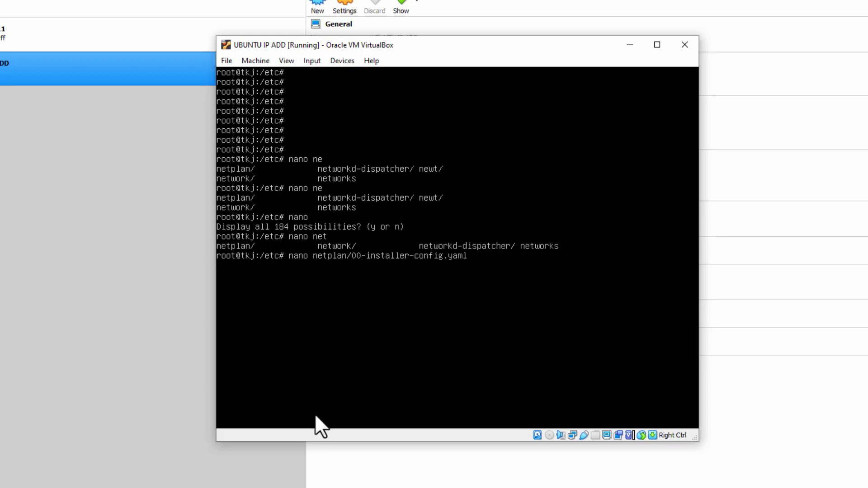
Erase the pending editor command and return to the home directory with 'cd'.
key("BackSpace")
key("BackSpace")
key("BackSpace")
key("BackSpace")
key("BackSpace")
key("BackSpace")
key("BackSpace")
key("BackSpace")
key("BackSpace")
key("BackSpace")
key("BackSpace")
key("BackSpace")
key("BackSpace")
key("BackSpace")
key("BackSpace")
key("BackSpace")
key("BackSpace")
key("BackSpace")
key("BackSpace")
key("BackSpace")
type("c")
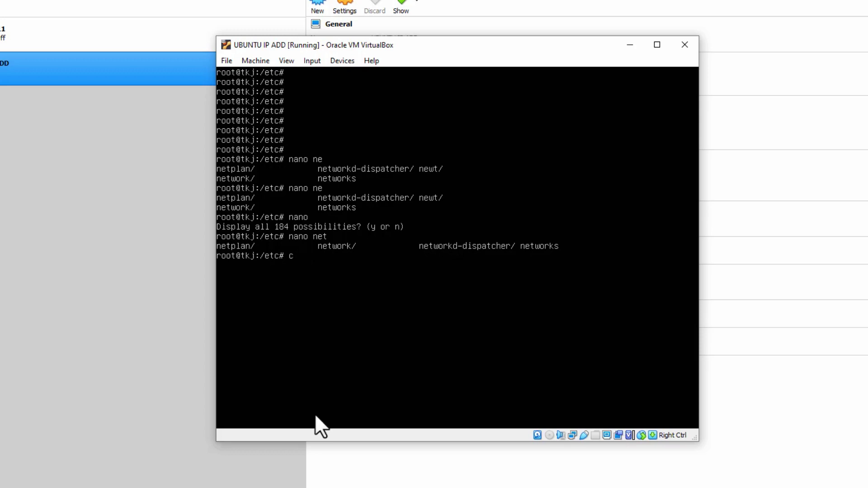
type("d")
key("Return")
Type 'nano /etc/netplan/00-installer-config.yaml' using Tab completion for the path.
type("nano /e")
key("Tab")
type("n")
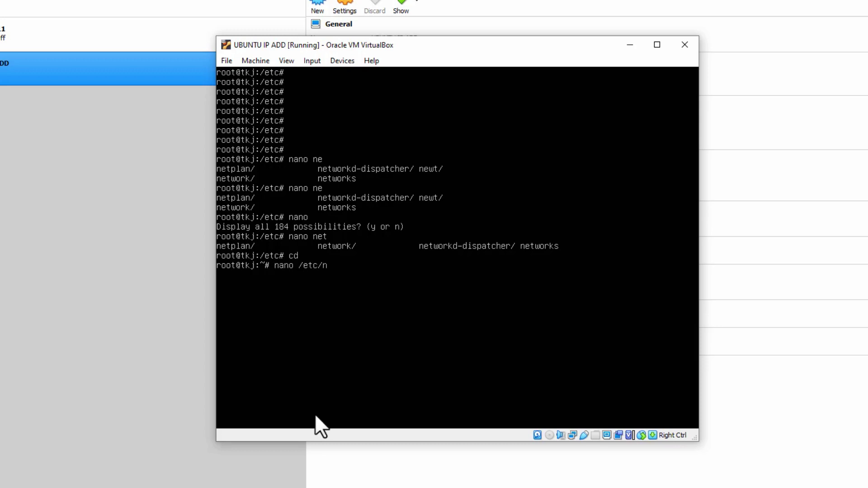
type("etp")
key("Tab")
type("00")
key("Tab")
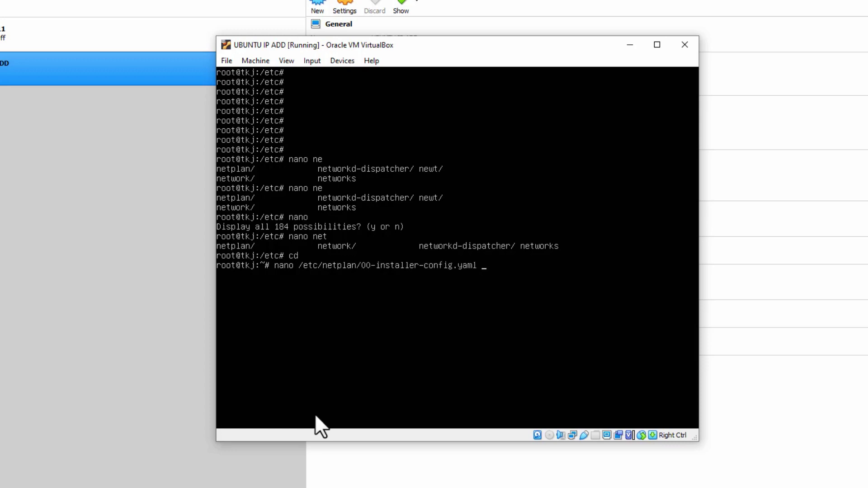
key("BackSpace")
key("BackSpace")
key("BackSpace")
key("BackSpace")
key("BackSpace")
key("BackSpace")
key("BackSpace")
key("BackSpace")
key("BackSpace")
key("BackSpace")
key("BackSpace")
key("BackSpace")
key("BackSpace")
key("BackSpace")
key("BackSpace")
key("BackSpace")
key("BackSpace")
key("BackSpace")
key("BackSpace")
key("BackSpace")
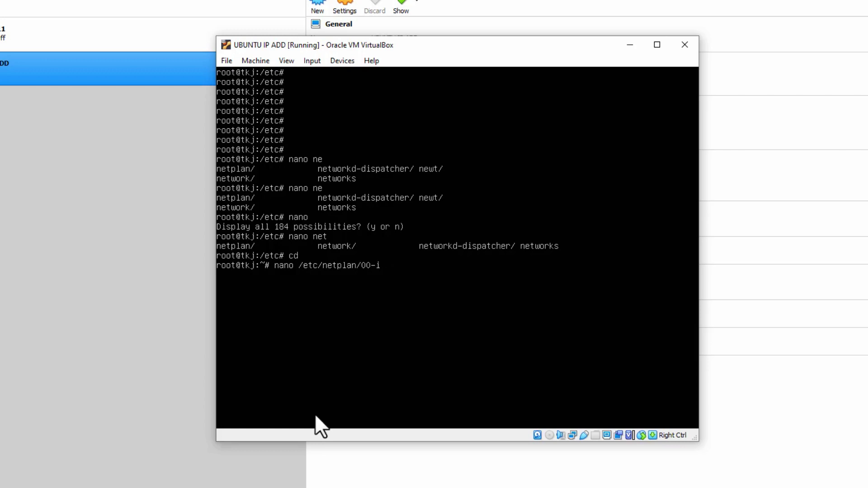
key("BackSpace")
key("BackSpace")
key("BackSpace")
key("BackSpace")
type("00")
key("Tab")
Open 00-installer-config.yaml in nano and move to the nameserver addresses line.
key("Return")
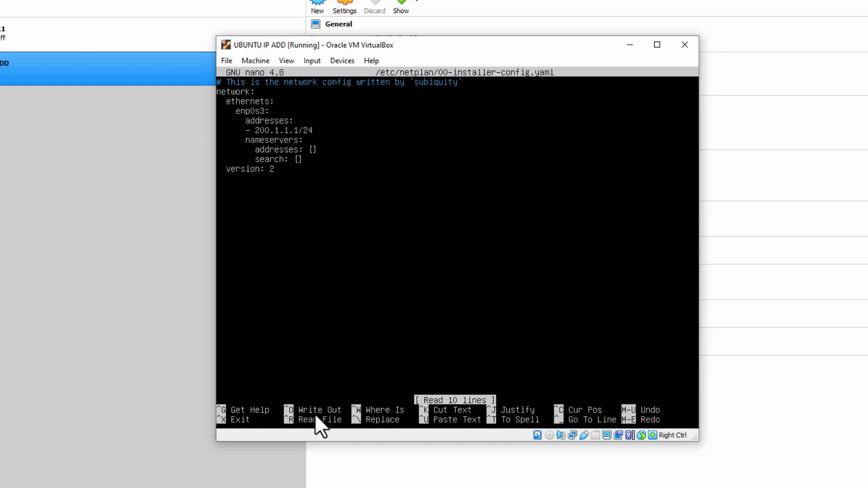
key("Right")
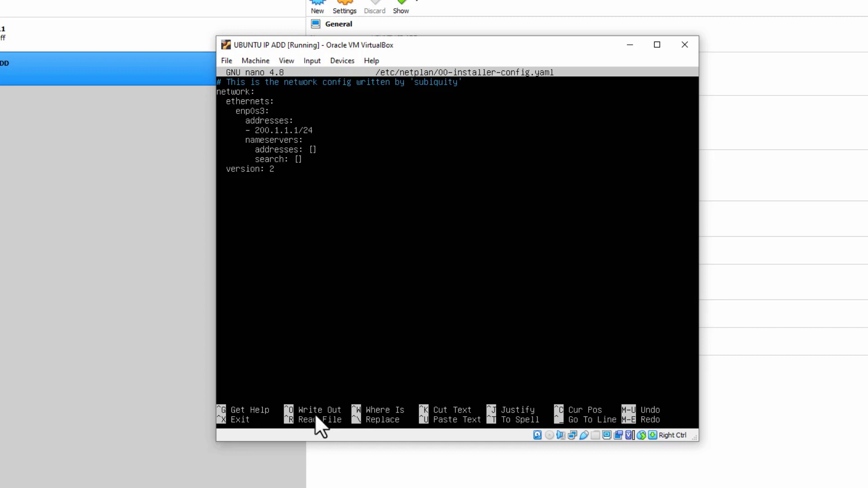
key("Right")
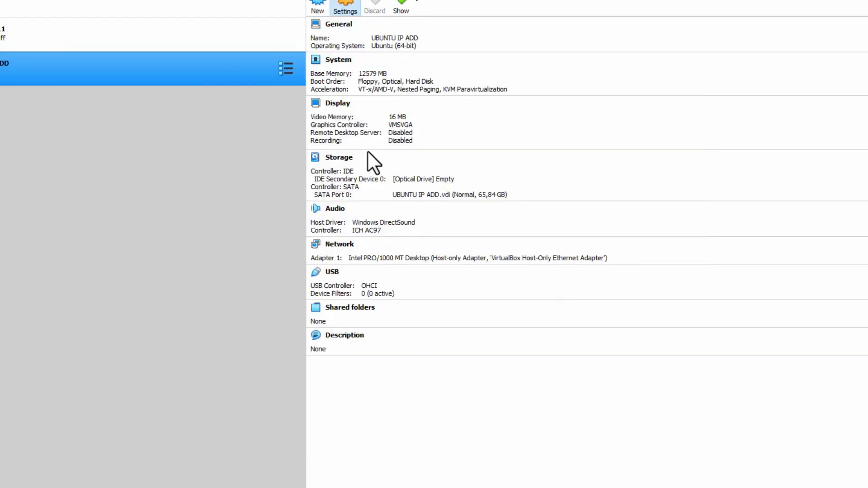
Attach Adapter 1 as Bridged Adapter to Intel(R) Ethernet Connection (2) I219-V.
left_click(361, 240)
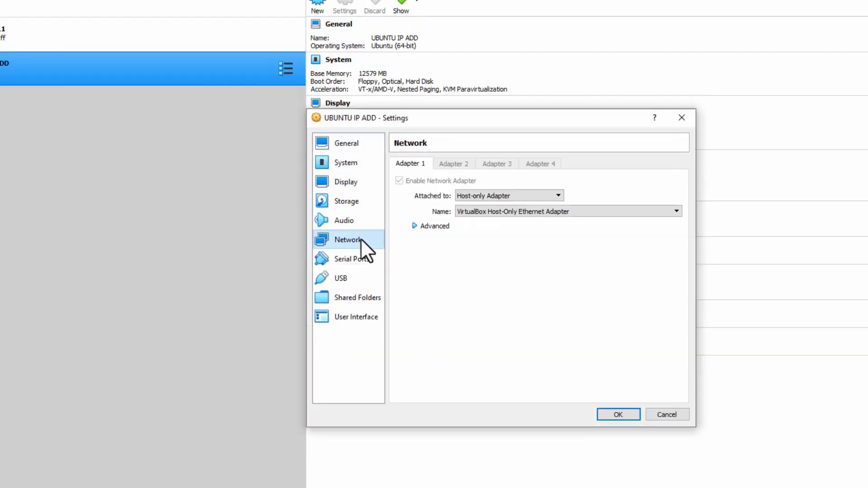
left_click(558, 197)
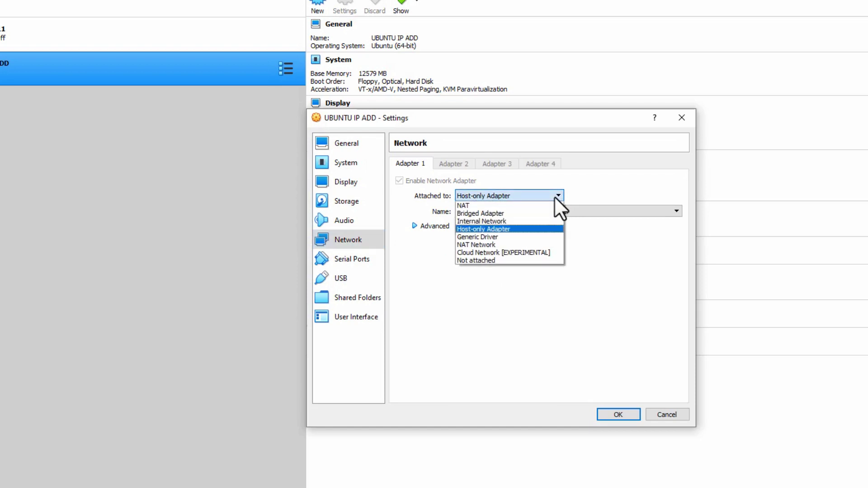
left_click(523, 214)
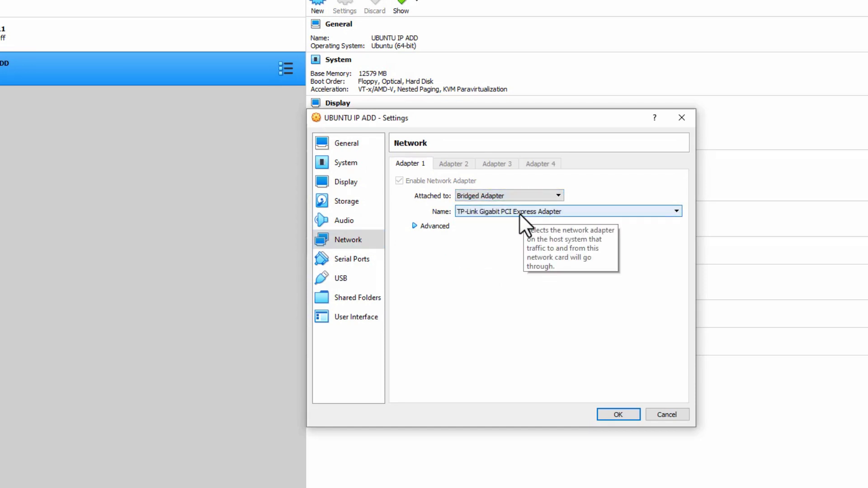
left_click(520, 213)
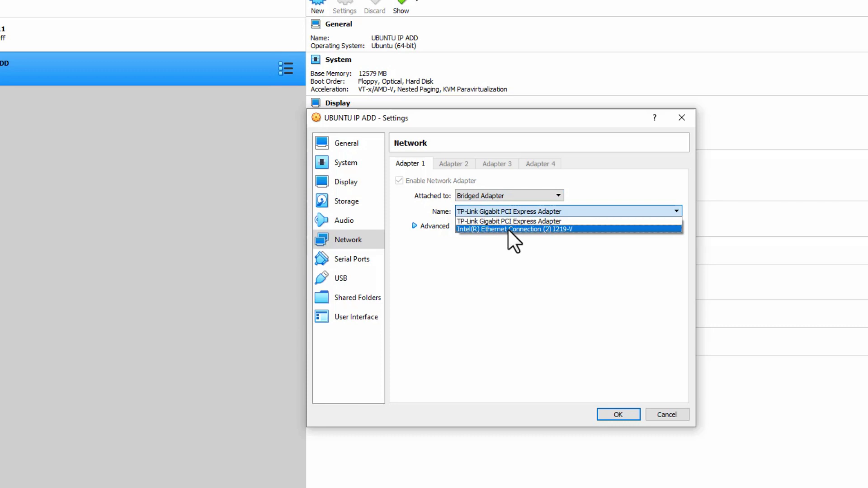
left_click(508, 229)
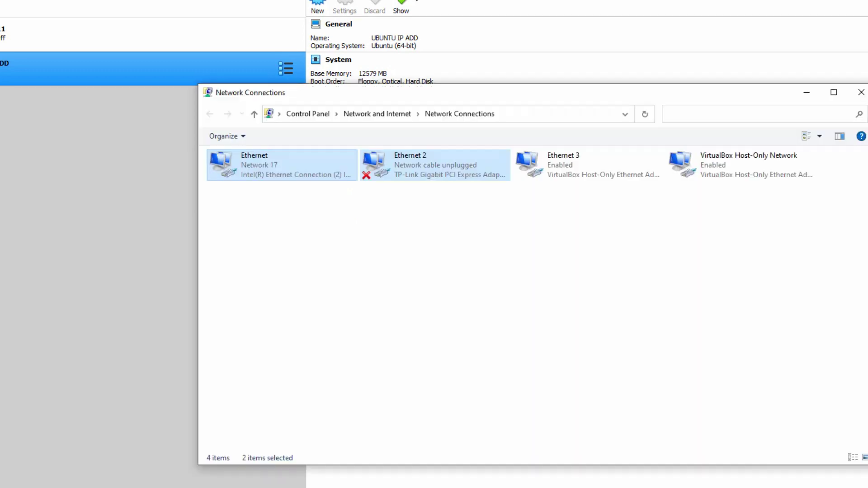
Show the Ethernet connection details: IPv4 192.16.13.253, mask 255.255.255.0, gateway 192.16.13.1.
double_click(263, 172)
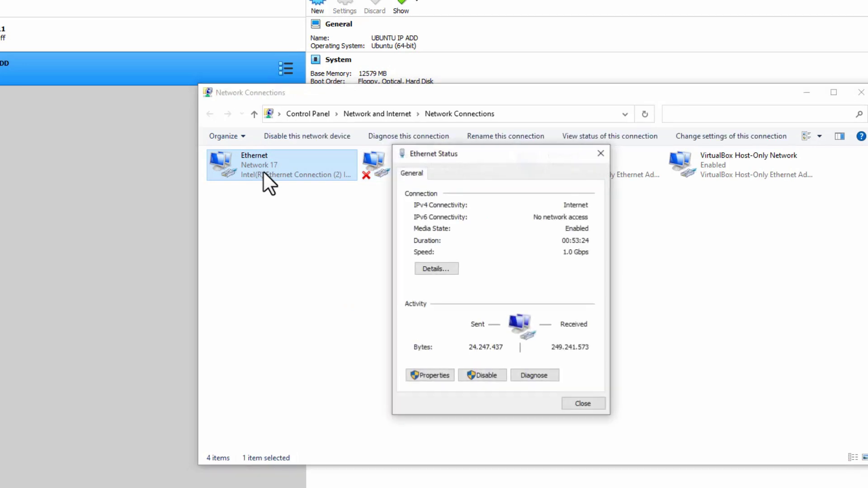
left_click(436, 270)
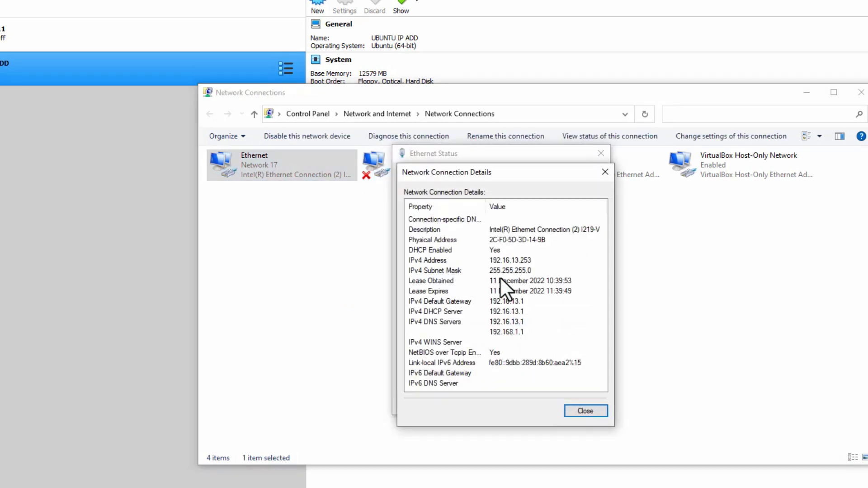
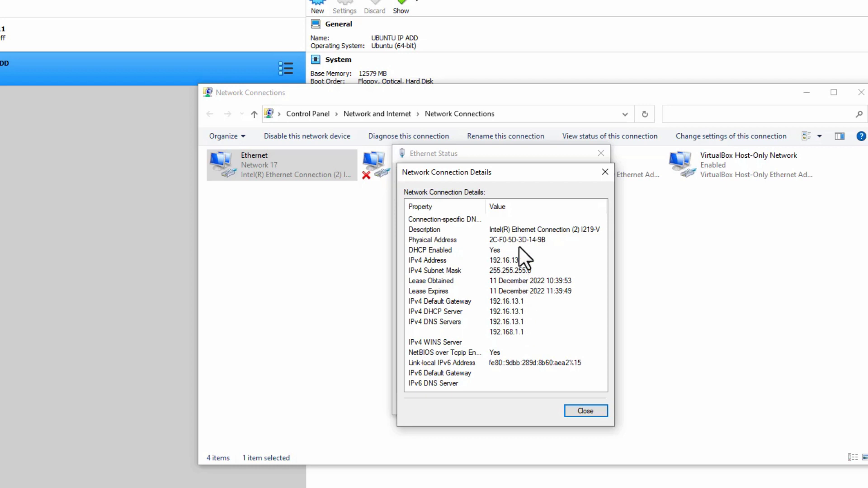
Close the host's Ethernet details and status windows and return to the VM's nano editor.
left_click(584, 408)
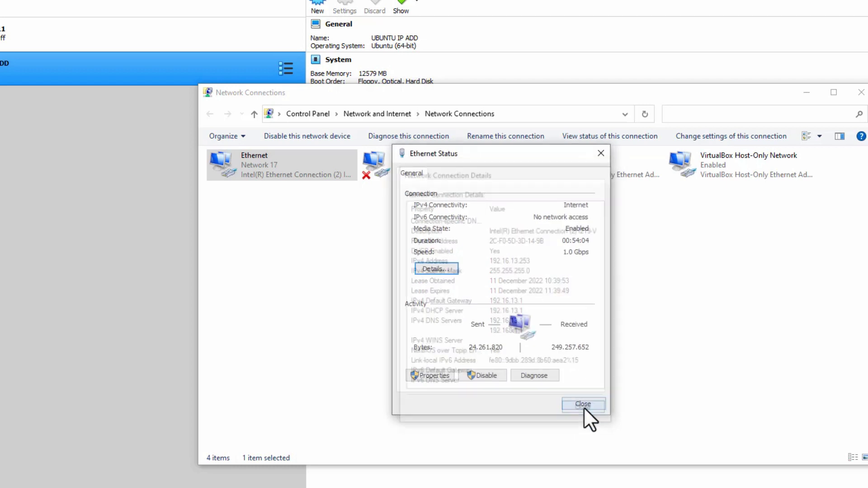
left_click(583, 404)
key("alt+Tab")
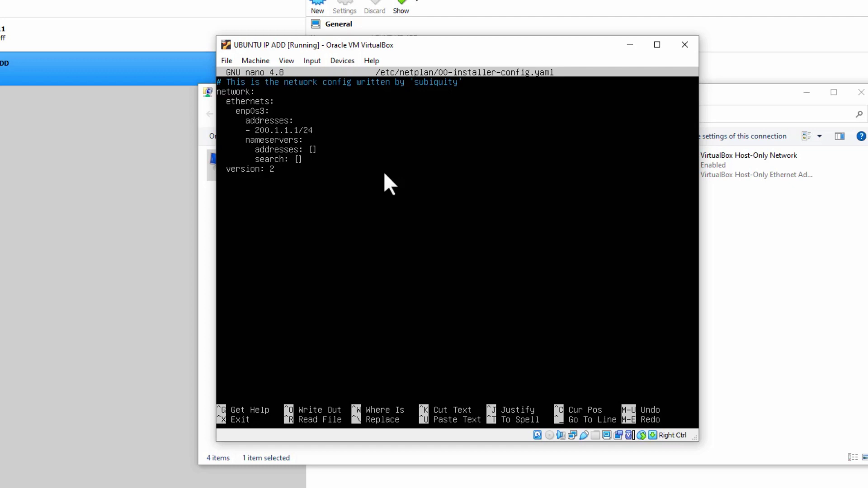
Erase the old 200.1.1.1 address and check the host Ethernet's IPv4 details.
key("BackSpace")
key("BackSpace")
key("BackSpace")
key("BackSpace")
key("BackSpace")
key("BackSpace")
key("BackSpace")
key("BackSpace")
key("BackSpace")
key("alt+Tab")
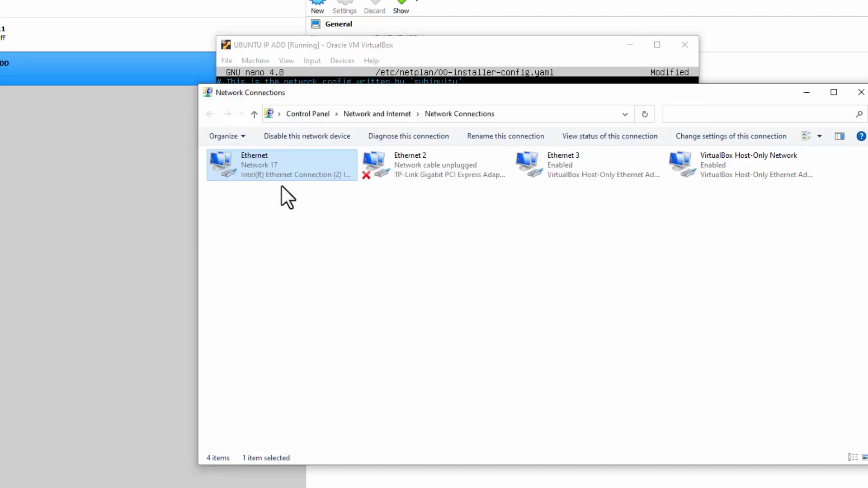
double_click(284, 179)
left_click(441, 270)
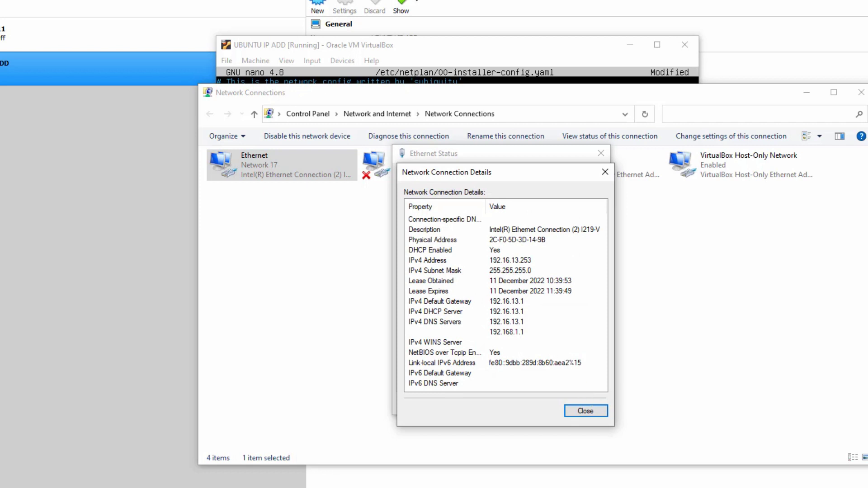
key("alt+Tab")
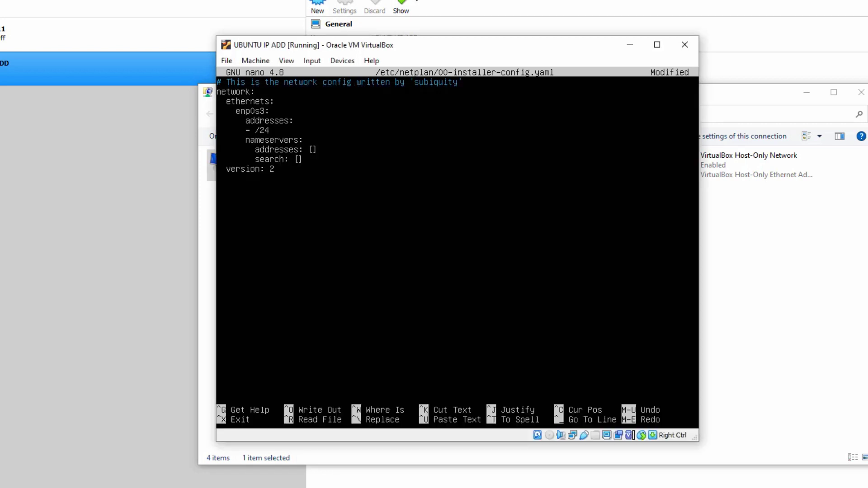
Enter the new VM address 192.16.13.20, rechecking the host subnet along the way.
type("192.19")
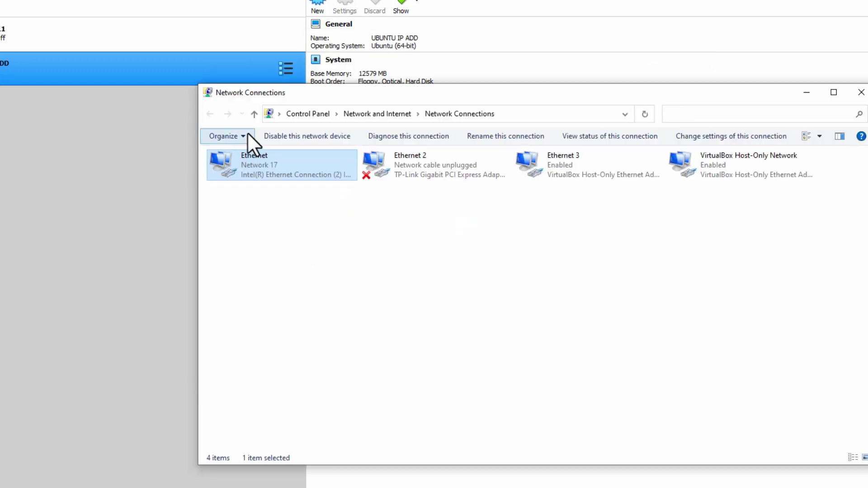
double_click(281, 166)
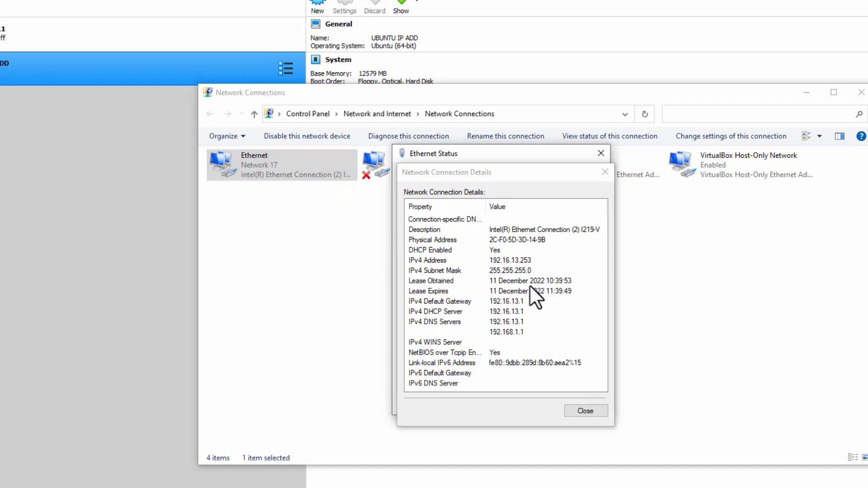
key("alt+Tab")
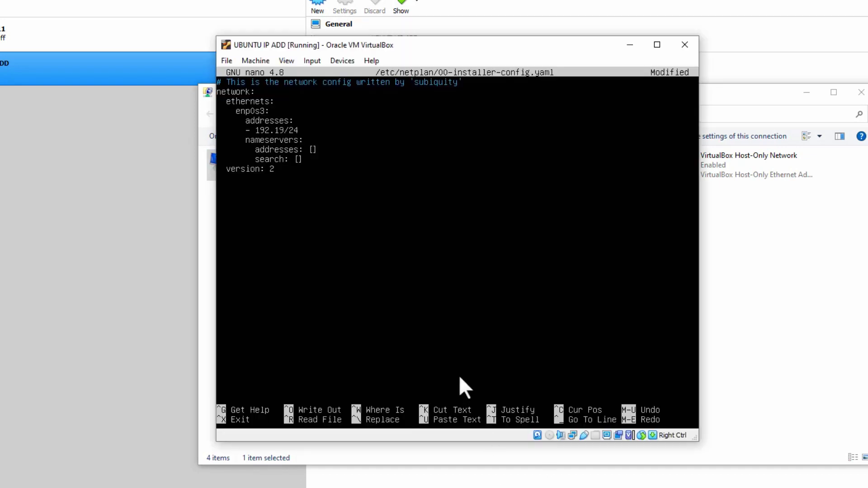
key("BackSpace")
type("6")
type(".1")
type("3")
type(".")
type("20")
Add nameserver 8.8.8.8 and save the netplan file.
type("8")
type(".8.")
type("8")
type(".8")
key("ctrl+x")
key("y")
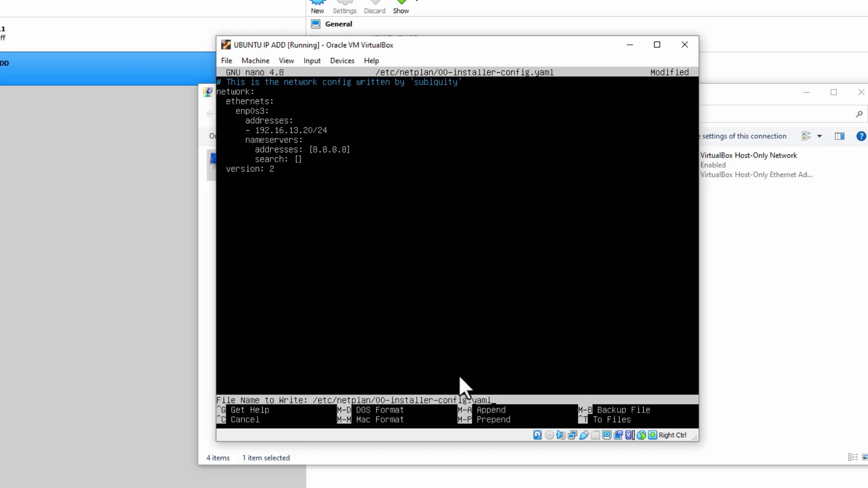
key("Return")
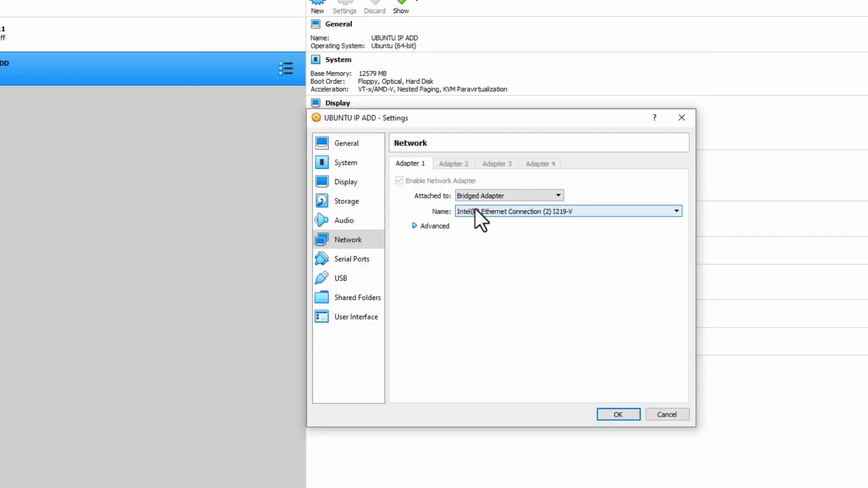
Confirm the Bridged Adapter network settings with OK and return to the VM console.
left_click(617, 413)
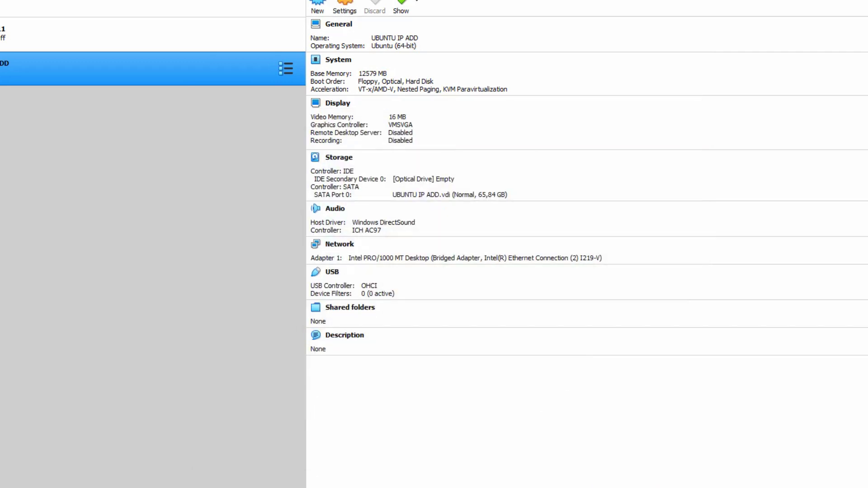
key("alt+Tab")
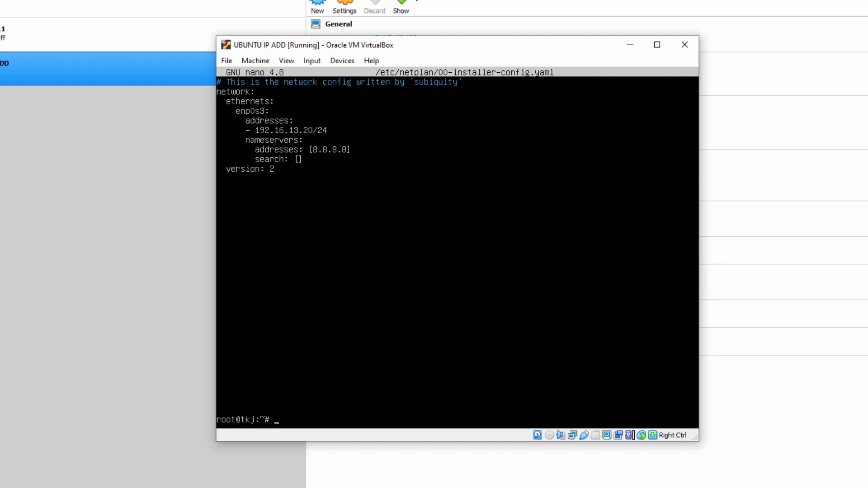
key("Return")
key("Return")
key("Return")
key("Return")
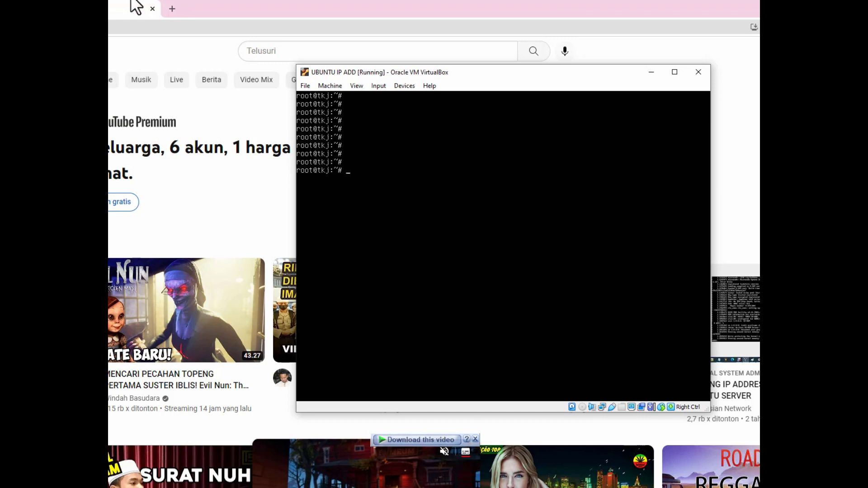
Run netplan apply and ip a to confirm enp0s3 has 192.16.13.20/24.
left_click(172, 9)
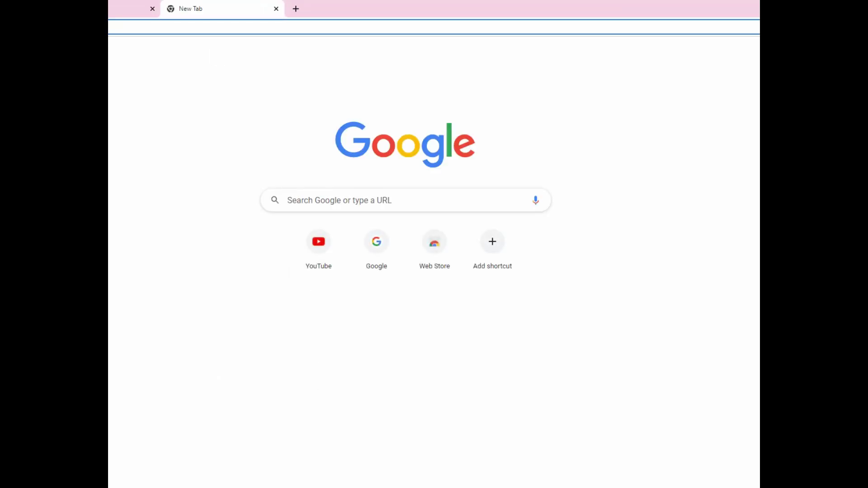
key("alt+Tab")
left_click_drag(384, 70, 232, 70)
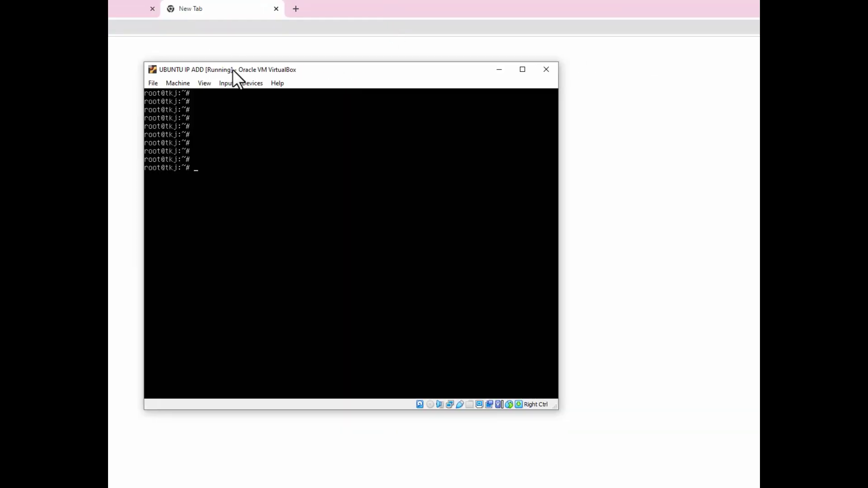
type("netplan ")
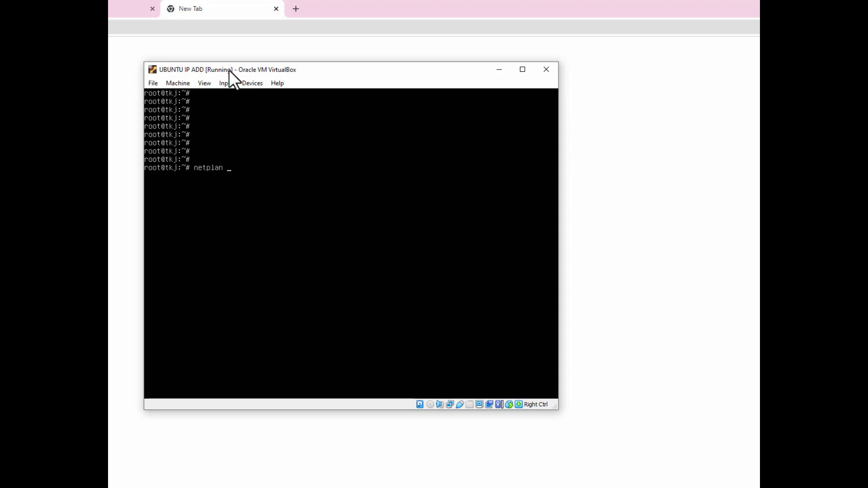
type("app")
type("ly root@tkj:~# ")
type("ip a")
key("Return")
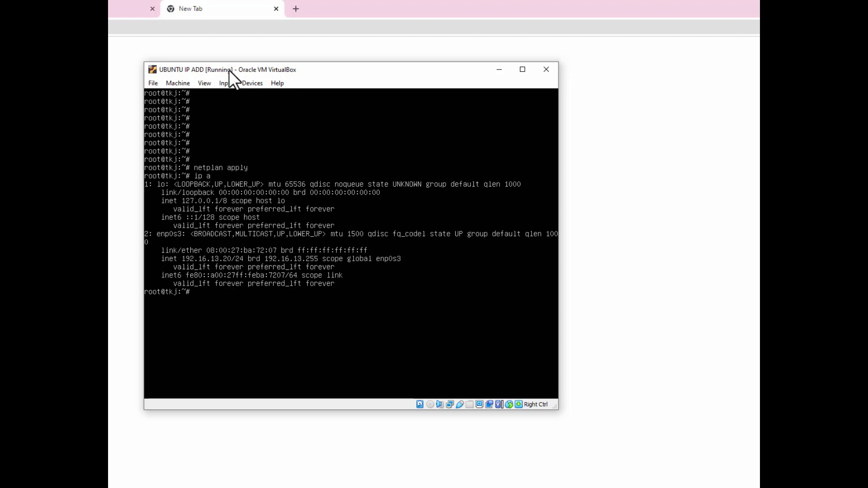
Ping google.com, cancel it when no replies arrive, and enter the resolv.conf edit command.
type("ping google.com")
key("ctrl+x")
key("BackSpace")
key("ctrl+c")
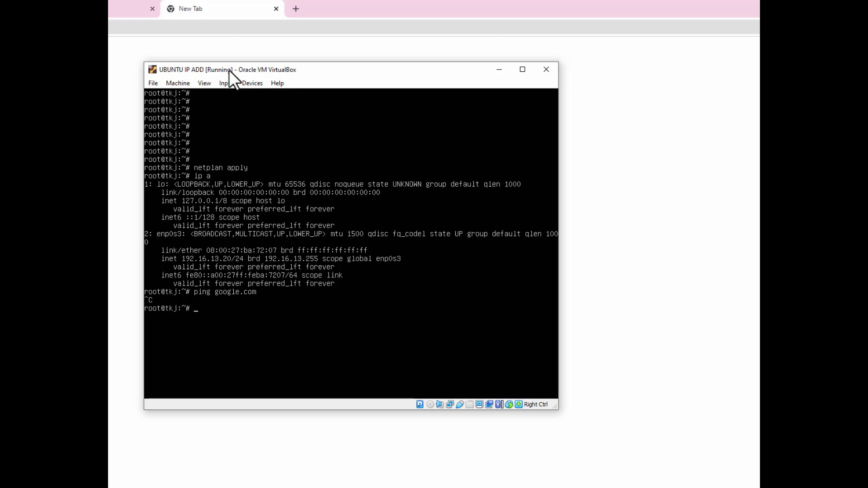
type("nano /etc/resolv.conf")
Change the resolv.conf nameserver from 127.0.0.53 to 192.16.13.1 and save.
key("Return")
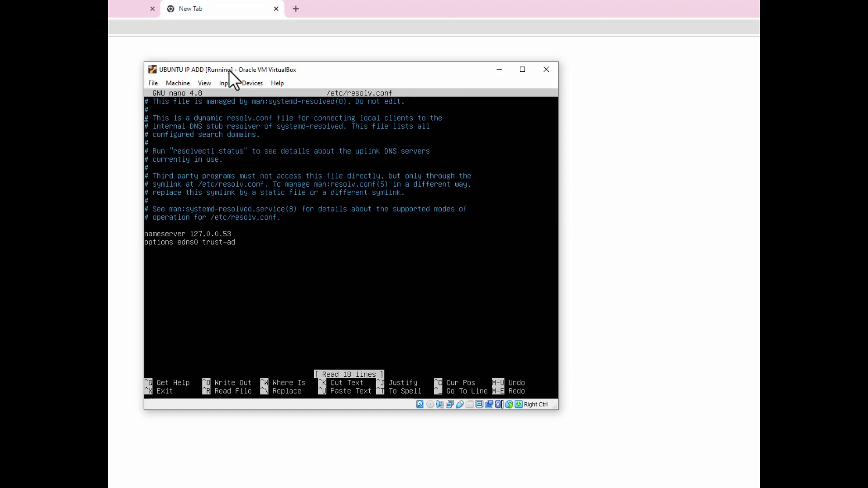
key("Right")
key("Right")
key("Right")
key("Right")
key("Right")
key("Right")
key("Right")
key("Right")
key("Right")
key("Right")
key("Right")
key("Right")
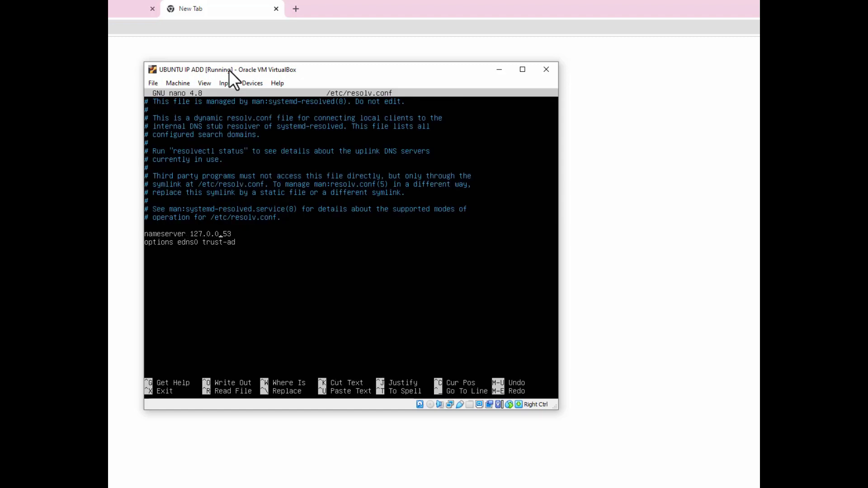
key("BackSpace")
key("BackSpace")
key("BackSpace")
key("BackSpace")
key("BackSpace")
key("BackSpace")
key("BackSpace")
key("BackSpace")
key("BackSpace")
key("BackSpace")
type("192.16.13.1")
key("ctrl+x")
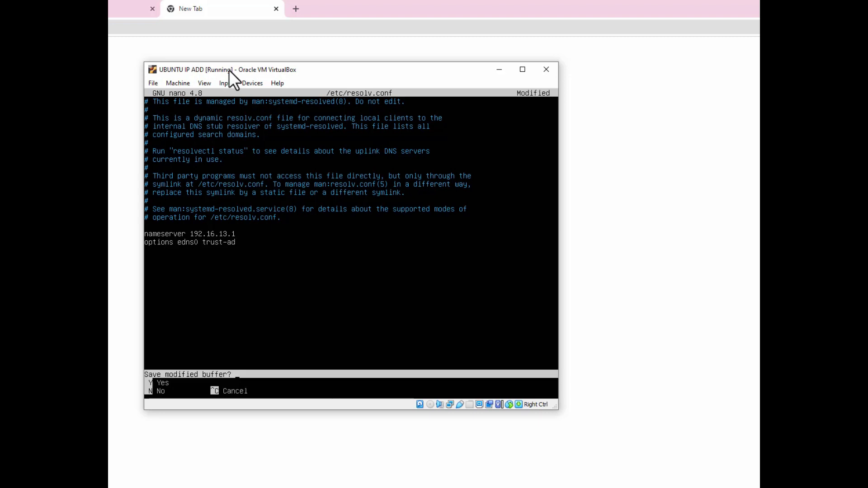
key("y")
key("Return")
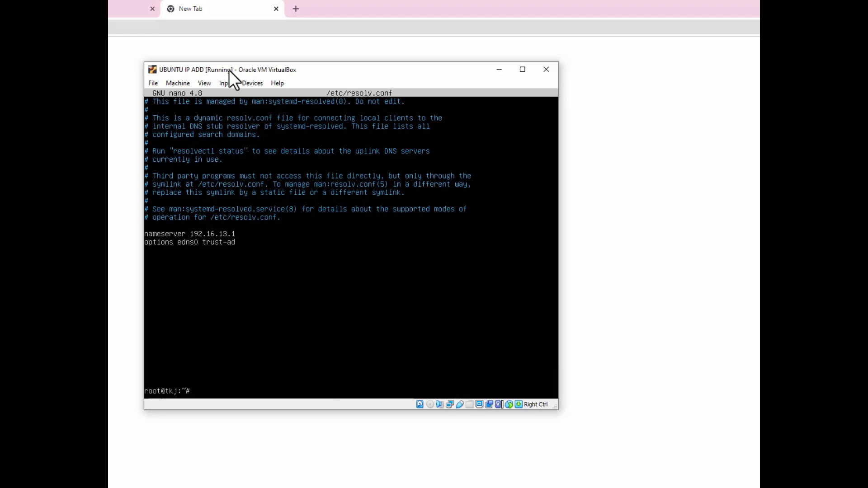
Rerun ping google.com twice, getting Network is unreachable, then clear the terminal.
key("Up")
key("Up")
key("Return")
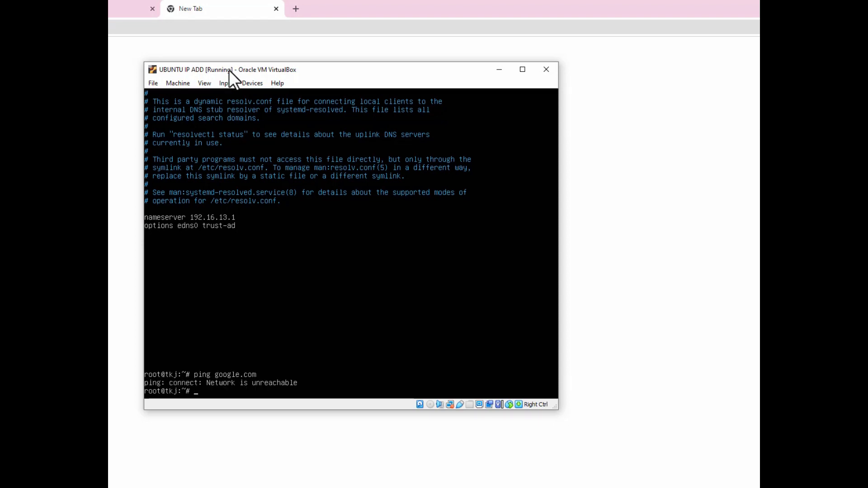
key("Up")
key("Return")
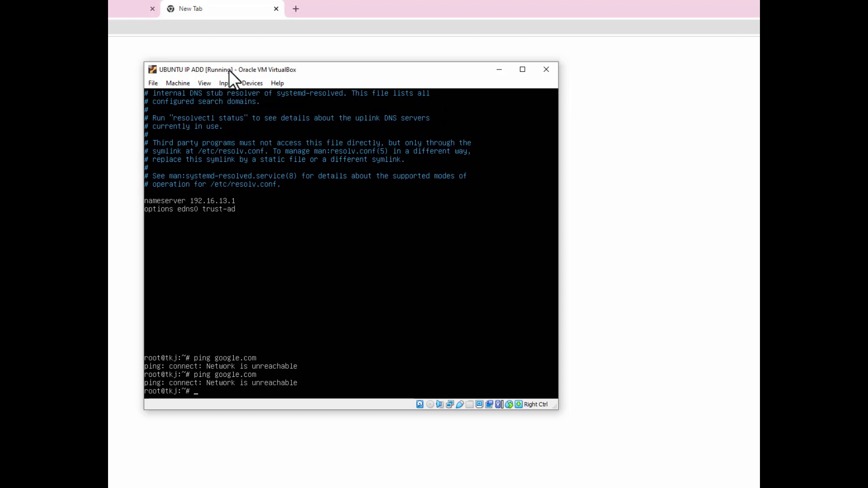
type("lear")
key("Return")
key("Return")
key("Return")
key("Return")
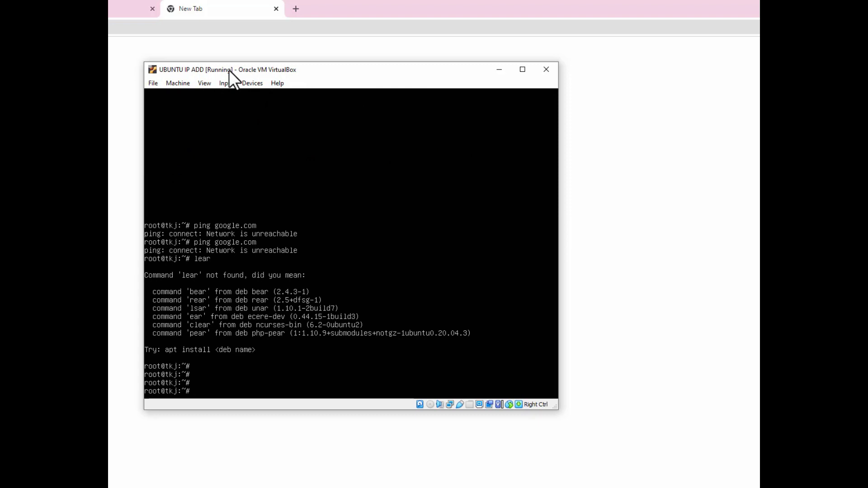
type("clear")
key("Return")
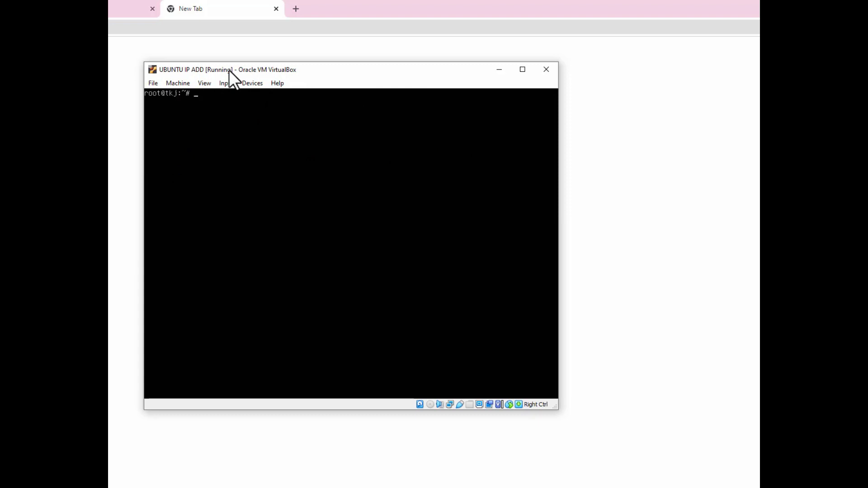
key("Return")
key("Return")
key("Return")
key("Return")
key("Return")
key("Return")
key("Return")
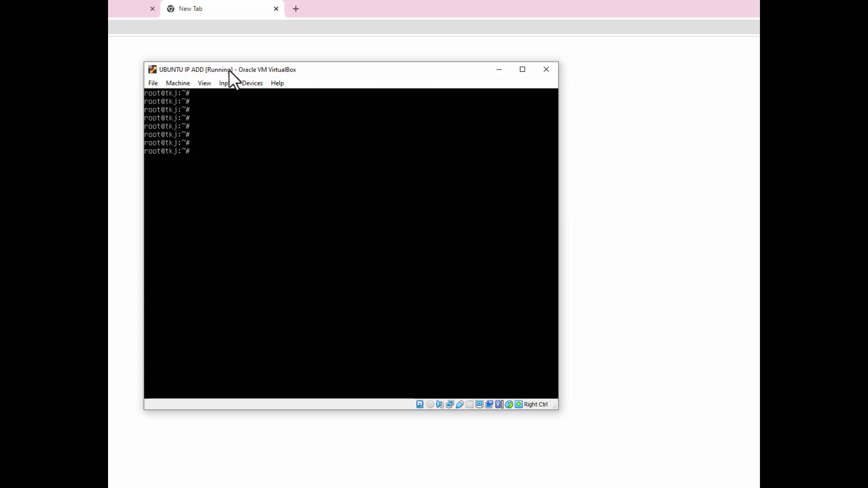
Add a gateway: 192.16.13.1 entry above nameservers in the netplan config and save.
key("Up")
key("Up")
key("Up")
key("Up")
key("Up")
key("Up")
key("Up")
key("Up")
key("Up")
key("Up")
key("Return")
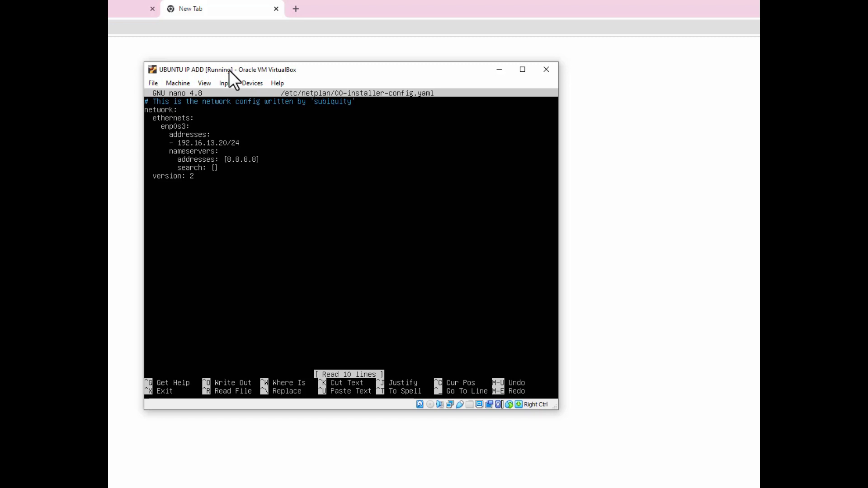
key("Return")
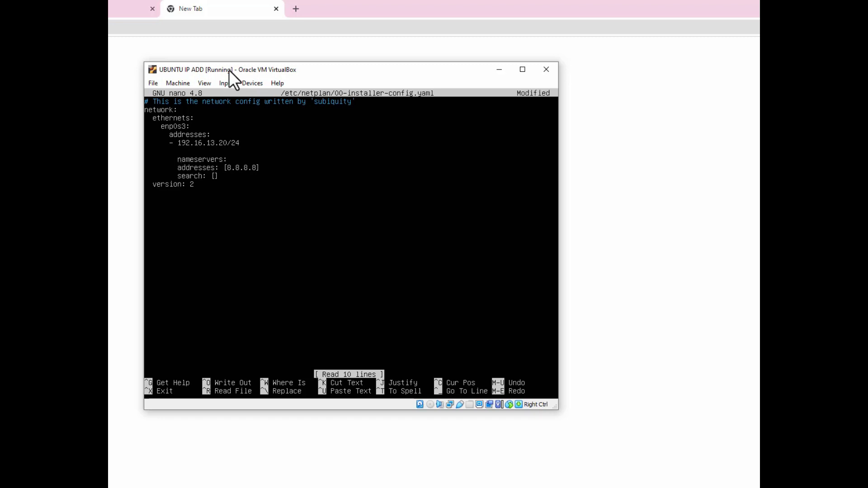
key("BackSpace")
key("BackSpace")
key("BackSpace")
key("BackSpace")
key("BackSpace")
key("BackSpace")
key("BackSpace")
key("BackSpace")
key("Tab")
type("gatewa")
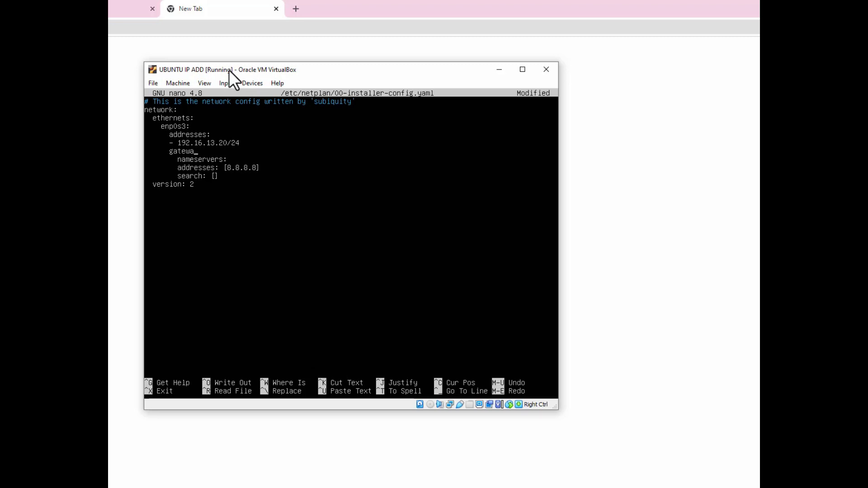
type("y:")
key("Return")
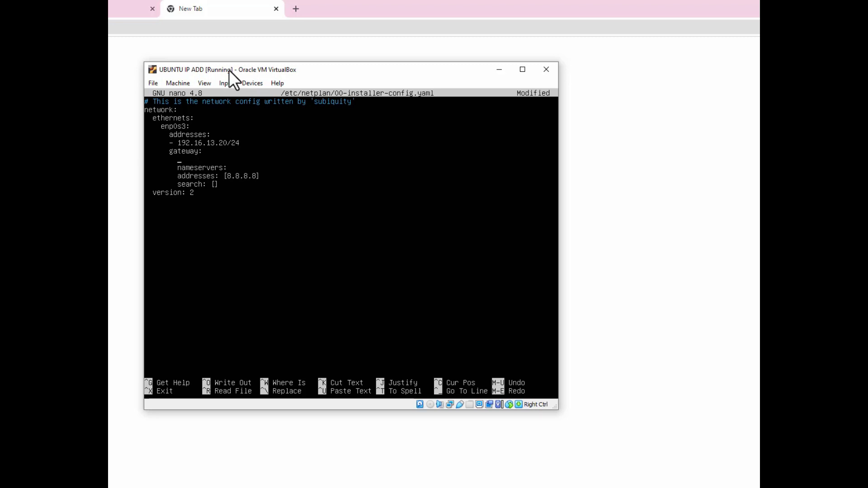
type("192.16.13")
key("ctrl+x")
key("y")
key("Return")
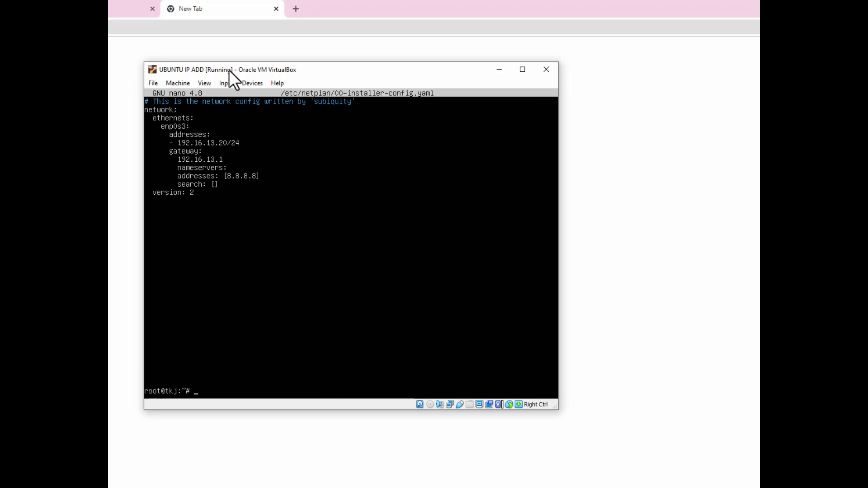
Clear the terminal and run netplan apply, which reports a tab-indentation YAML error.
type("clear")
key("Return")
key("Return")
key("Return")
key("Return")
key("Return")
key("Return")
key("Return")
key("Return")
key("Return")
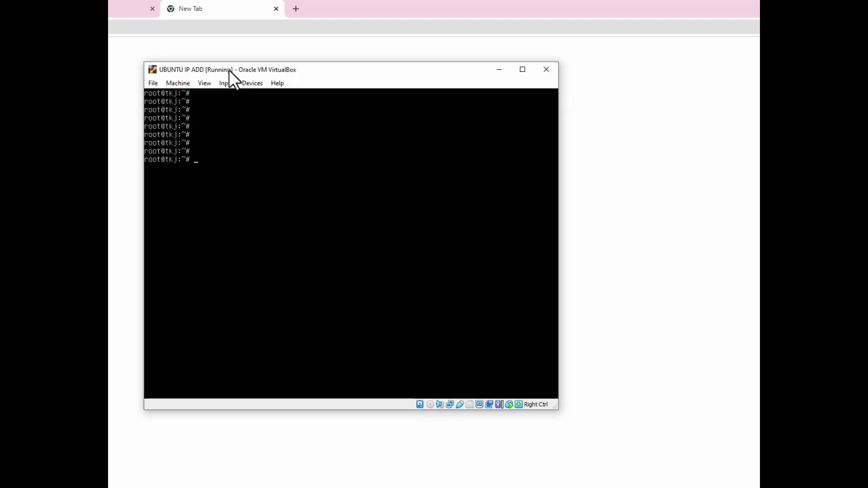
type("netplan apply")
key("Return")
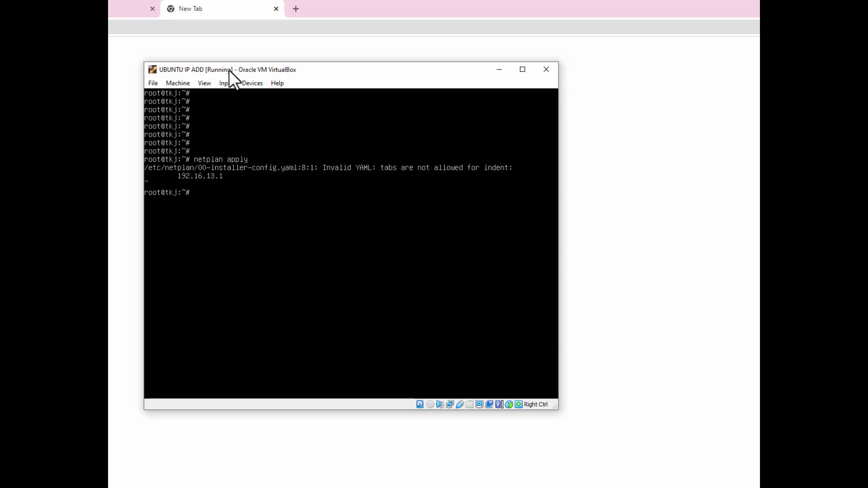
key("Up")
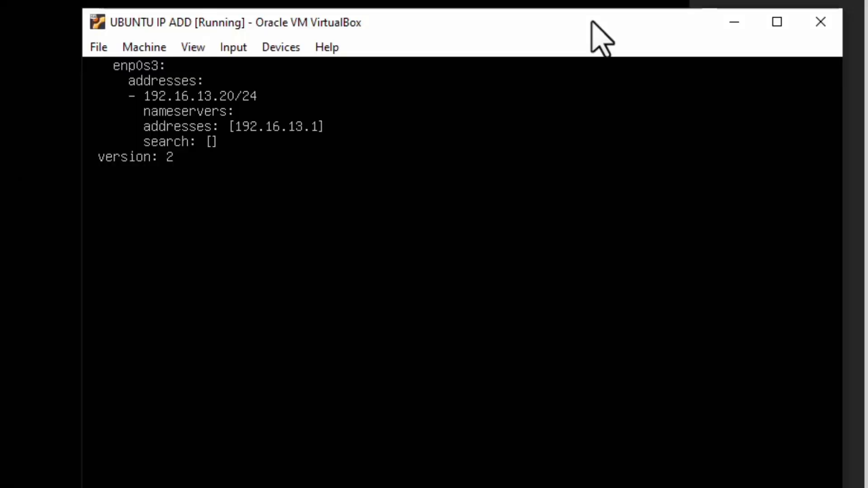
Ping google.com again to confirm it is still unreachable.
key("ctrl+l")
key("Return")
key("Return")
key("Return")
key("Return")
key("Return")
key("Return")
key("Return")
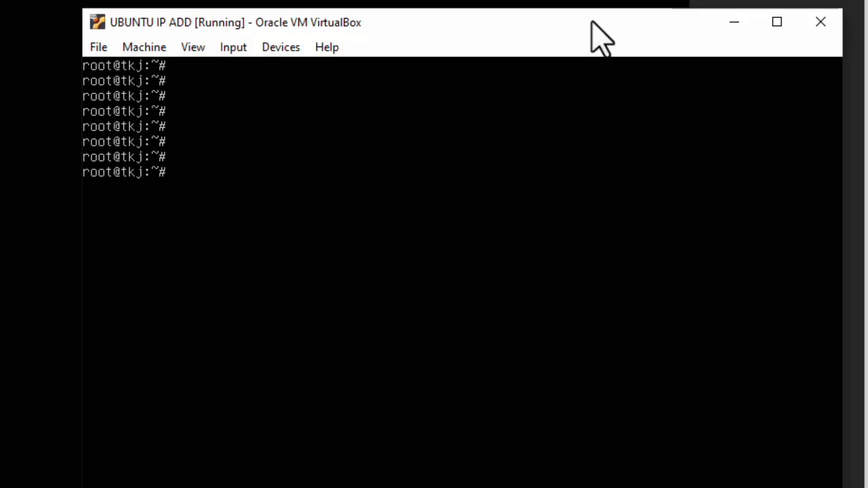
type("ping google.c")
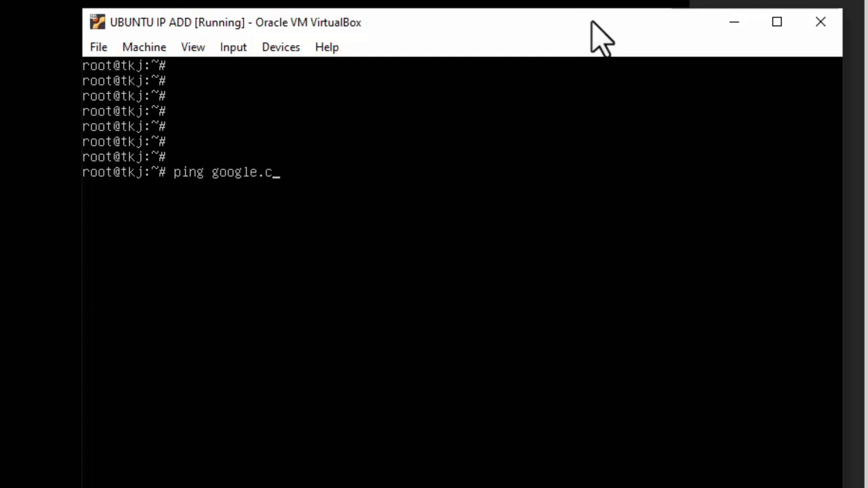
type("om")
key("Return")
type("clear")
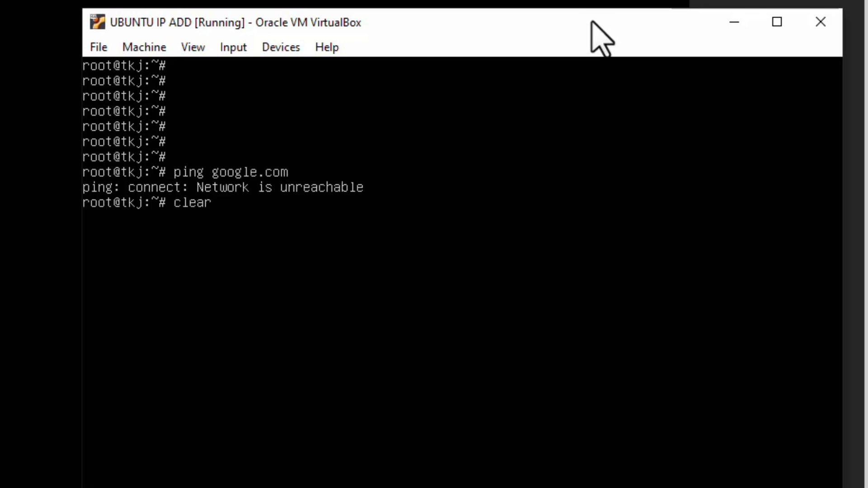
Reopen the netplan config and insert 'gateway4: 192.16.13.1' above the nameservers block.
key("Up")
key("Up")
key("Up")
key("Down")
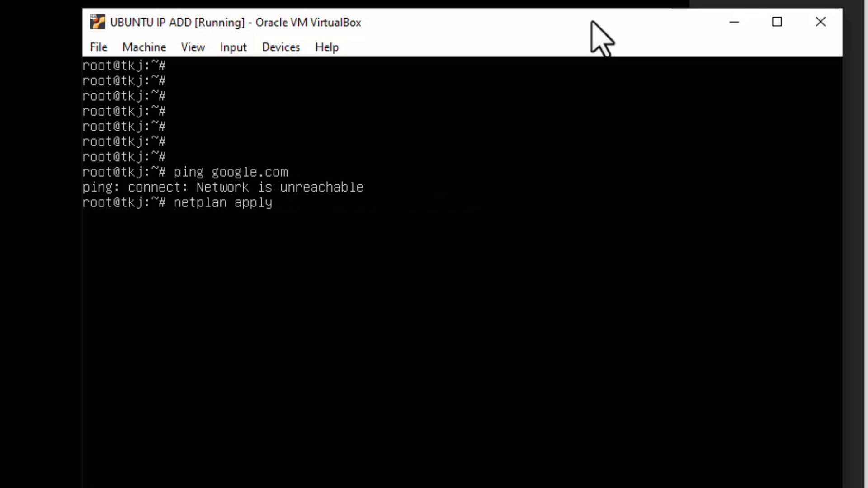
key("Up")
key("Return")
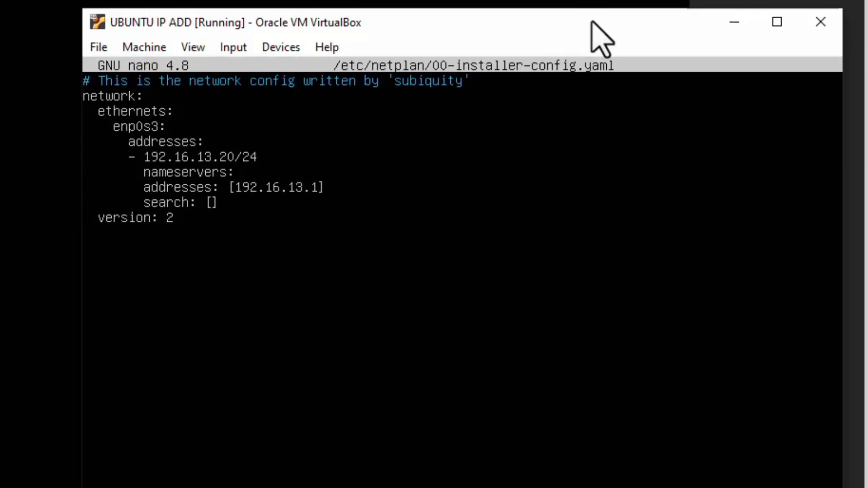
key("Down")
key("Right")
key("Right")
key("Right")
key("Down")
key("Return")
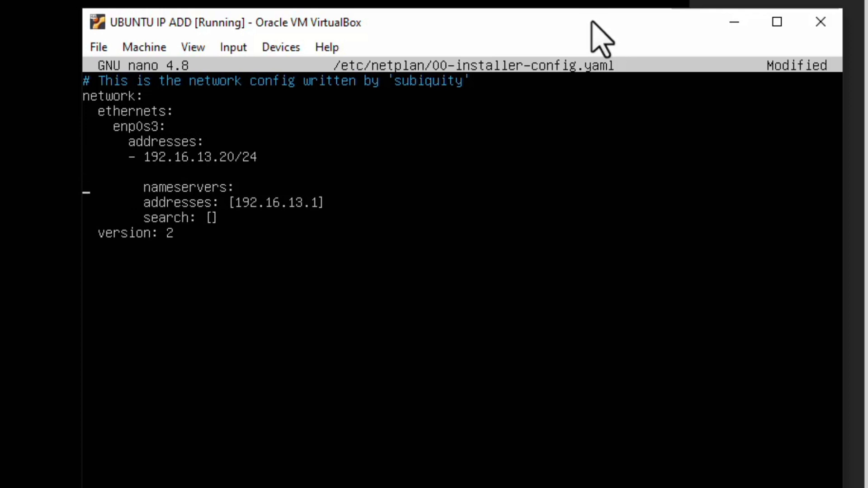
key("Up")
key("Home")
key("Right")
key("Right")
type("gateway")
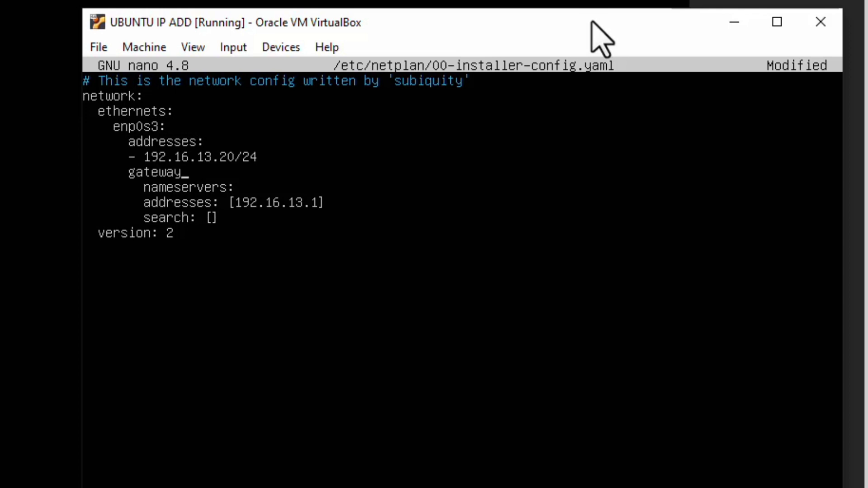
type("4: 192.16.13.1")
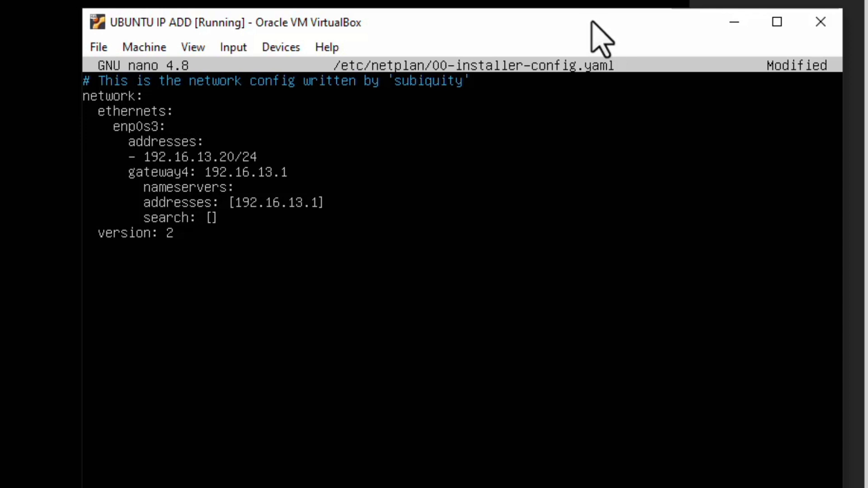
key("Down")
Delete the nameserver address and save the netplan file.
key("BackSpace")
key("BackSpace")
key("BackSpace")
key("BackSpace")
key("BackSpace")
key("BackSpace")
key("BackSpace")
key("BackSpace")
key("BackSpace")
key("BackSpace")
key("BackSpace")
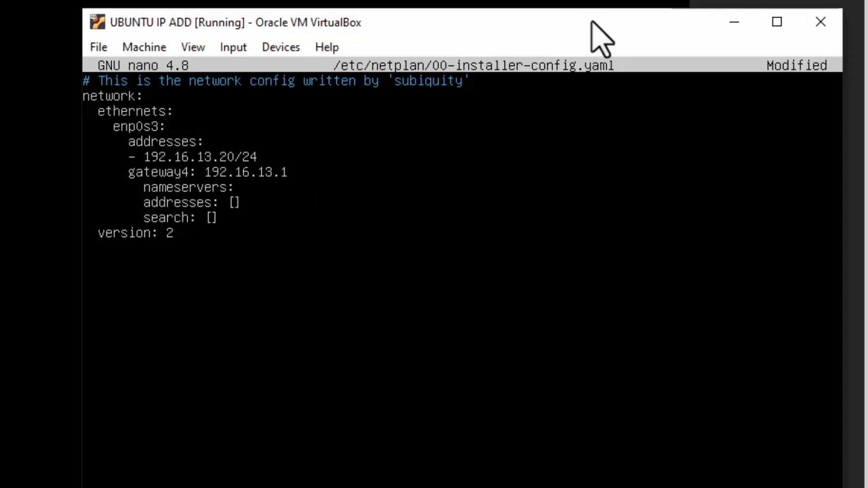
key("ctrl+o")
key("Return")
key("ctrl+x")
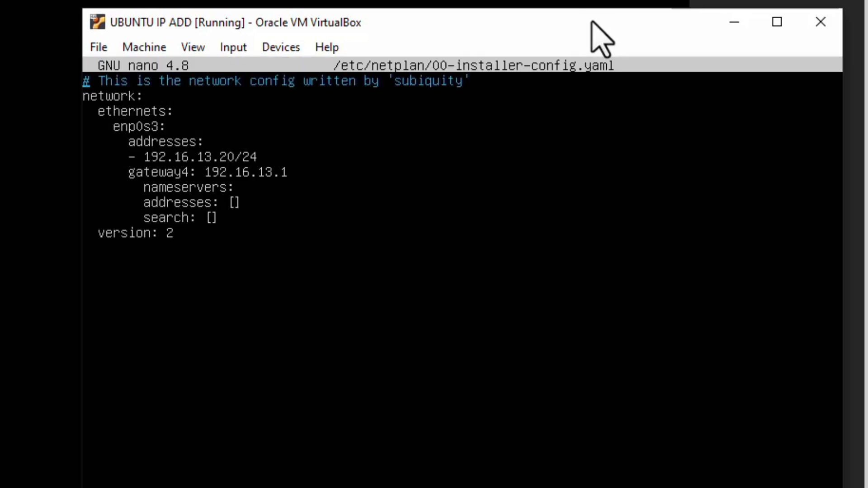
Reopen the config, outdent nameservers to align with gateway4, and save it again.
key("Down")
key("Down")
key("Down")
key("Down")
key("Down")
key("Down")
key("Down")
key("Down")
key("Right")
key("Right")
key("Right")
key("Right")
key("Right")
key("Up")
key("Right")
key("BackSpace")
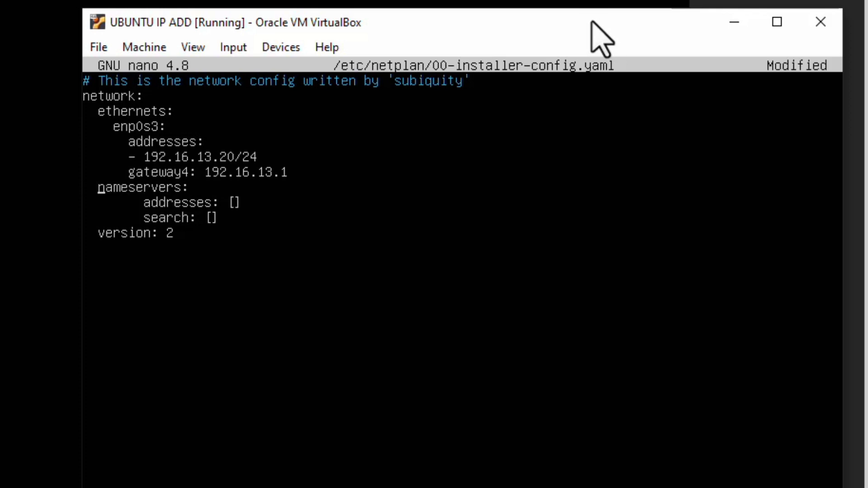
key("BackSpace")
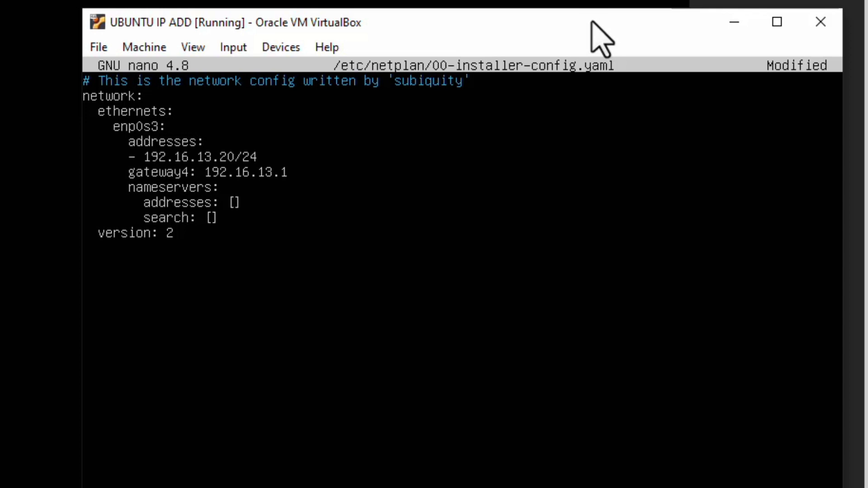
key("ctrl+o")
key("Return")
key("ctrl+x")
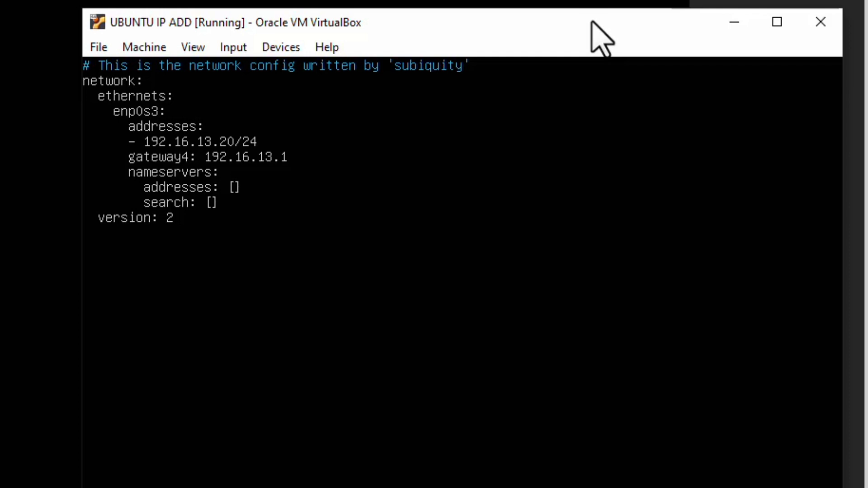
key("Return")
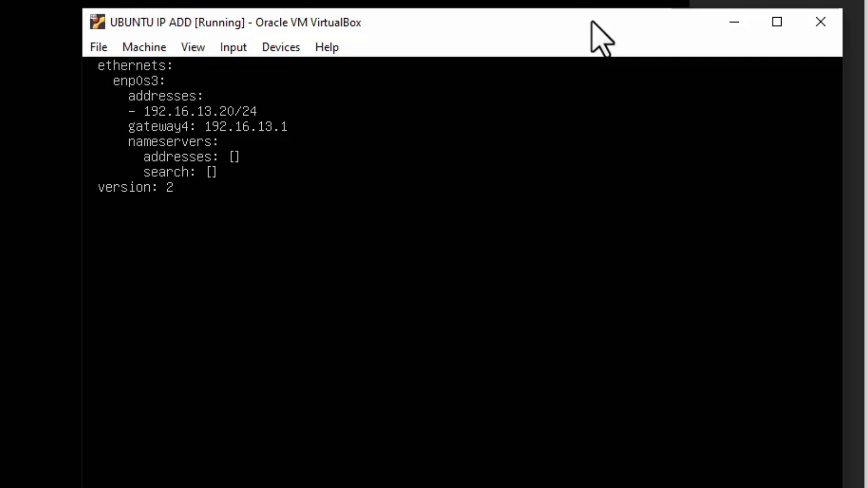
key("Return")
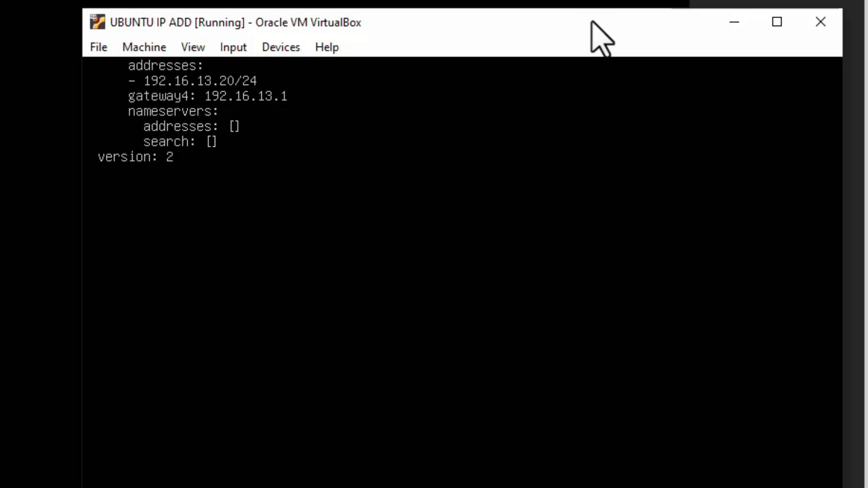
key("Return")
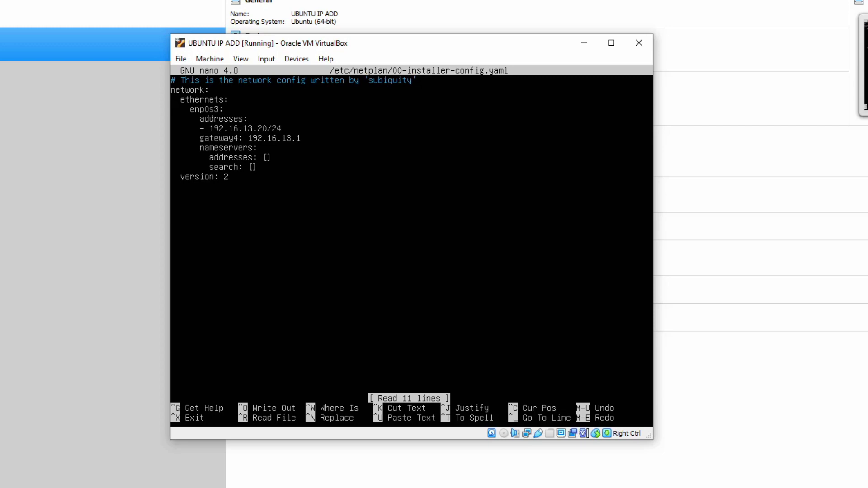
Review the enp0s3 address, gateway4 and nameservers entries, then exit nano unchanged.
key("Right")
key("Down")
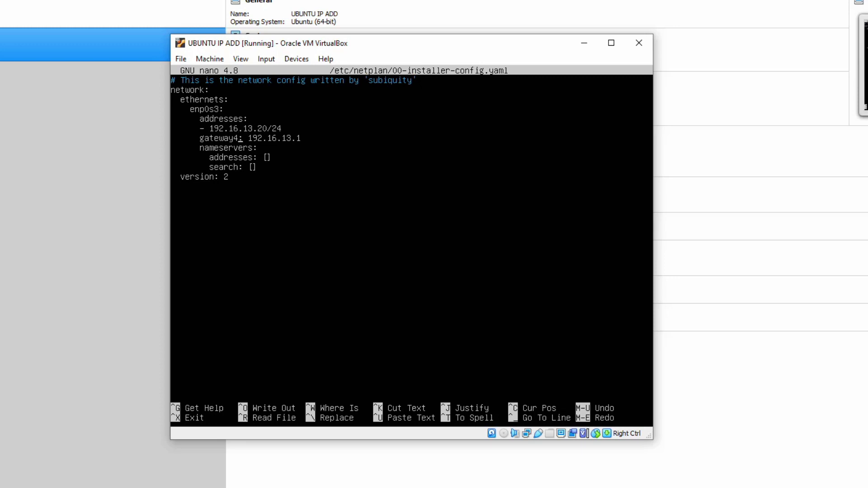
key("ctrl+x")
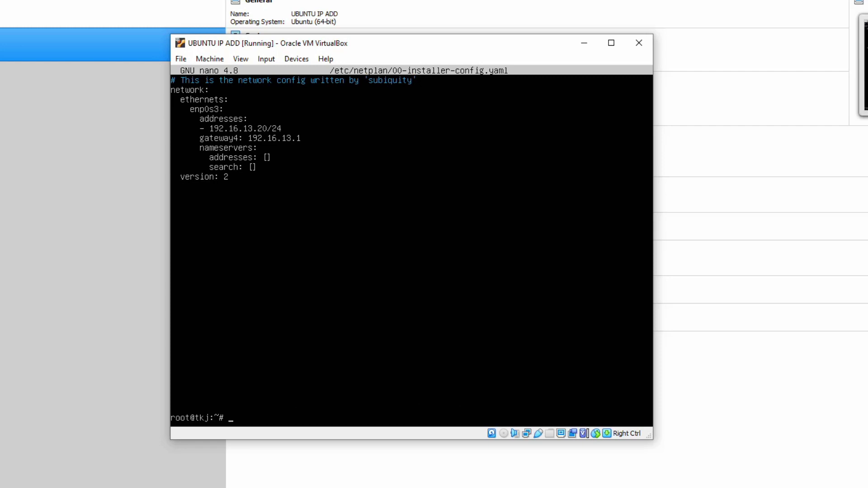
Clear the terminal and try running the /etc/init.d network script.
type("clear")
key("Return")
key("Return")
key("Return")
key("Return")
key("Return")
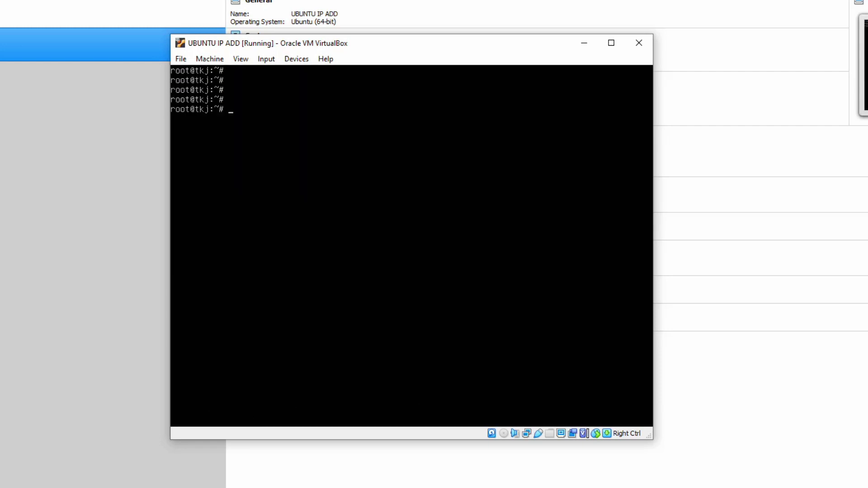
key("Return")
key("Return")
key("Return")
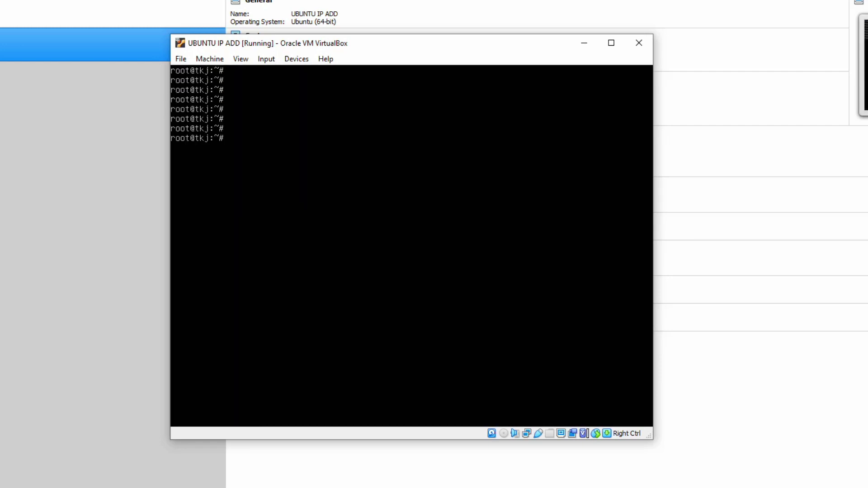
type("/etc/init.d/ne")
key("Return")
key("Up")
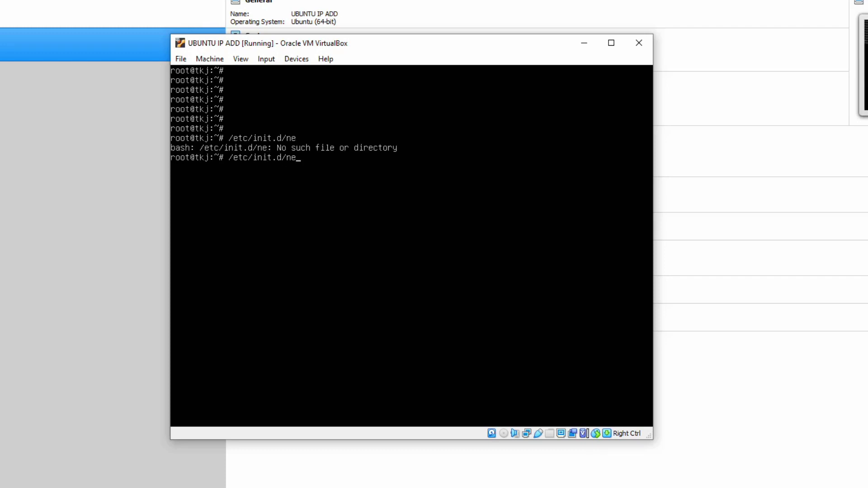
key("BackSpace")
key("BackSpace")
key("BackSpace")
key("BackSpace")
key("BackSpace")
key("BackSpace")
key("BackSpace")
key("BackSpace")
key("BackSpace")
key("BackSpace")
key("BackSpace")
key("BackSpace")
key("BackSpace")
key("BackSpace")
key("Return")
key("Return")
key("Return")
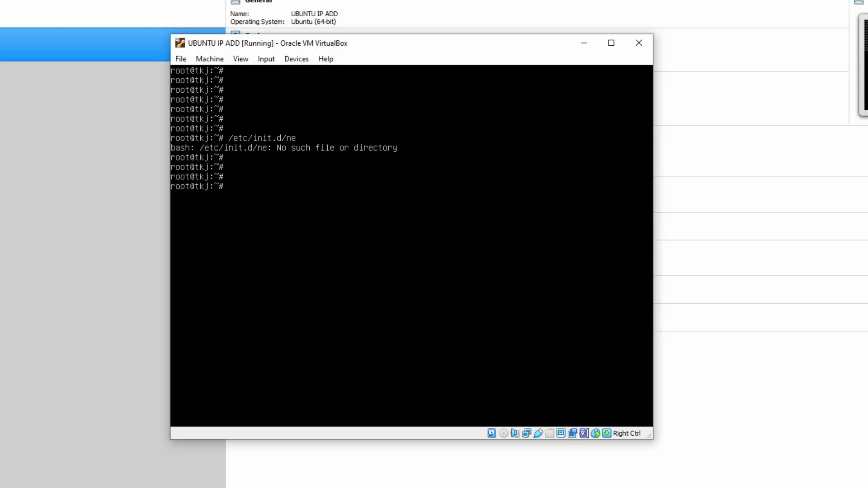
Run netplan apply and ip a, showing enp0s3 up with 192.16.13.20/24.
type("netplan apply")
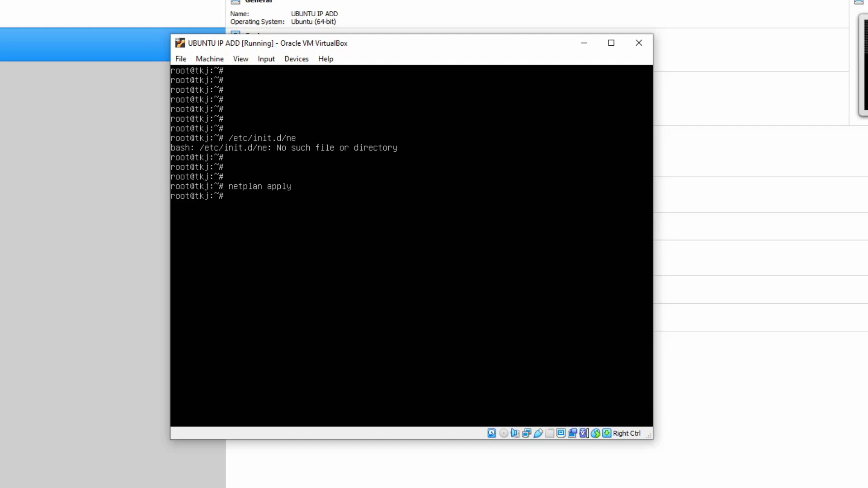
key("Return")
type("ip a")
key("Return")
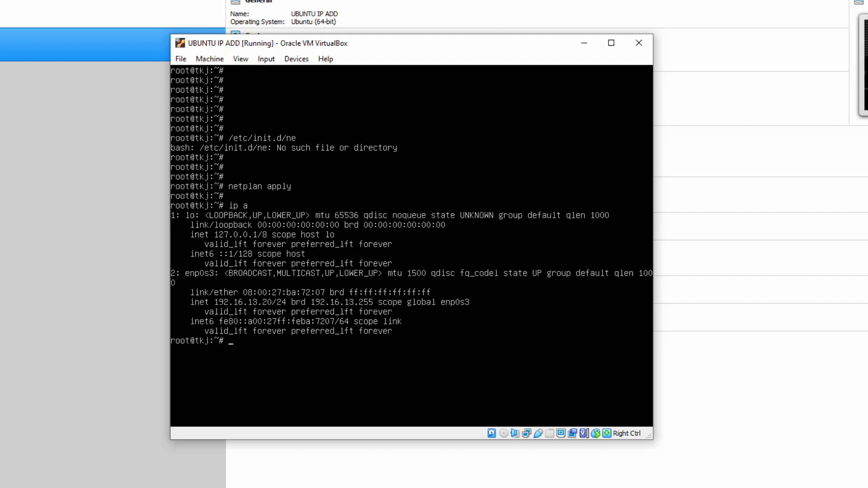
Clear the VM terminal and add a few blank prompt lines.
type("clear")
key("Return")
key("Return")
key("Return")
key("Return")
key("Return")
key("Return")
key("Return")
key("Return")
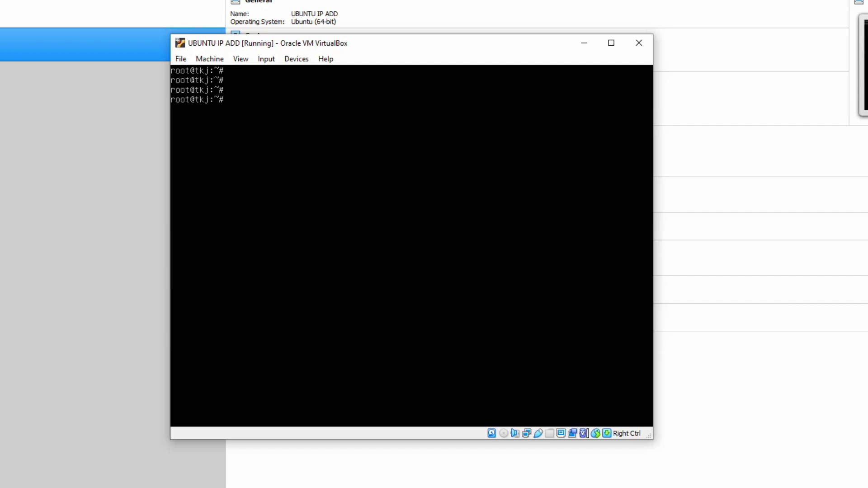
key("Return")
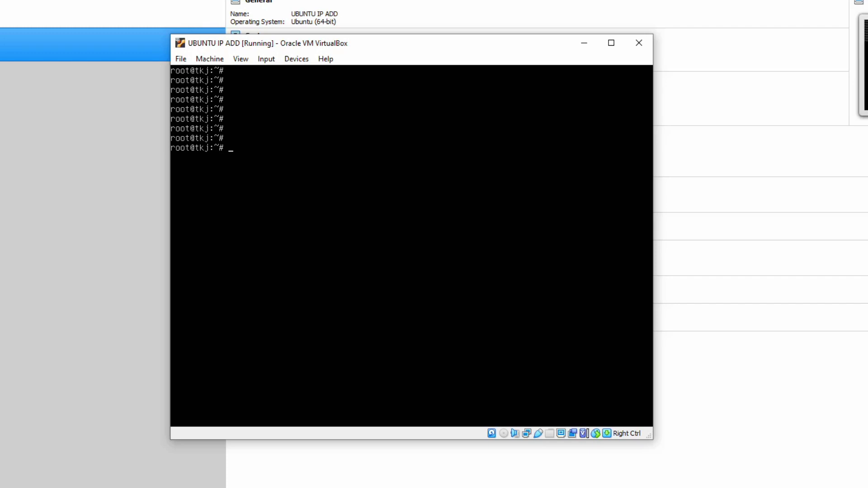
key("Return")
Ping google.com several times; each attempt fails with 'Temporary failure in name resolution'.
type("ping google.com")
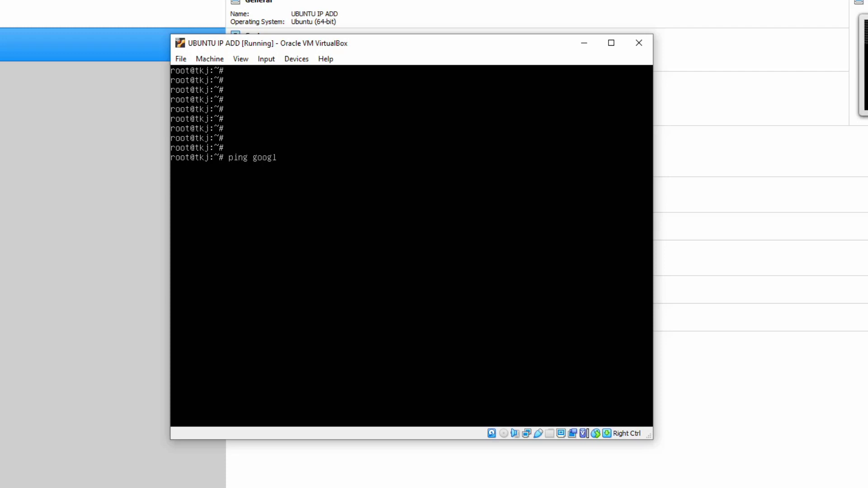
key("Return")
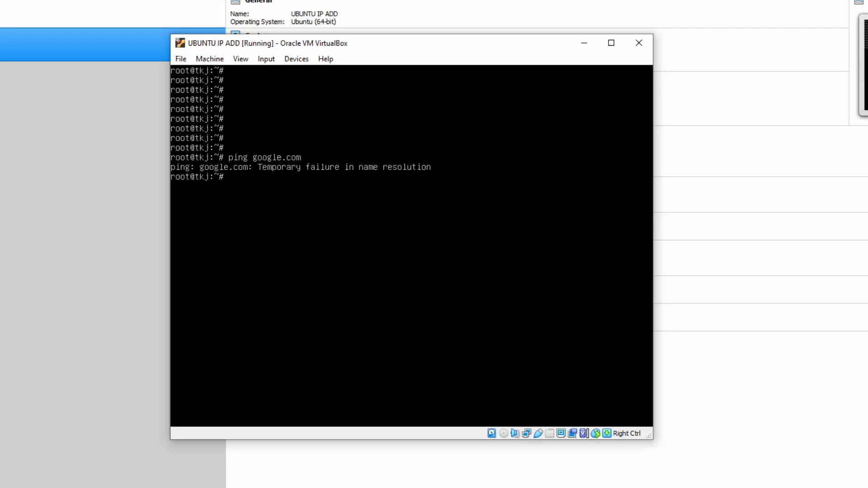
key("Up")
key("Return")
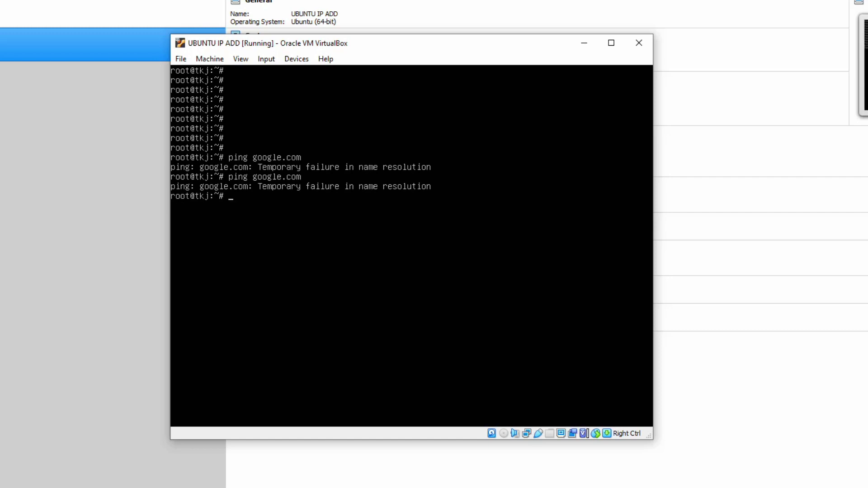
key("Up")
key("Return")
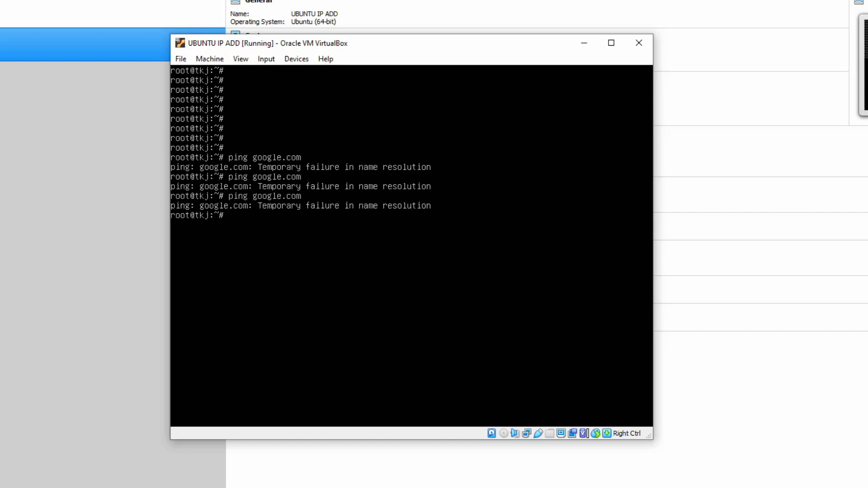
key("Up")
key("Return")
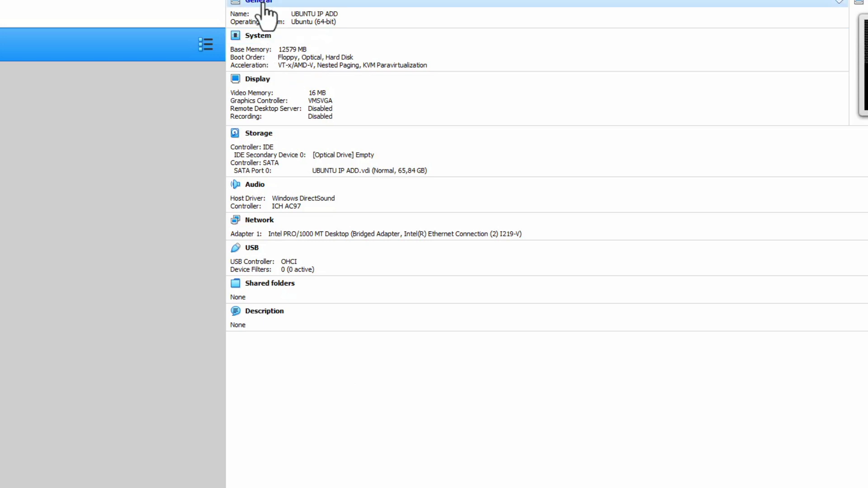
Check the UBUNTU IP ADD VM's Network settings showing the Intel I219-V bridged adapter.
left_click(268, 4)
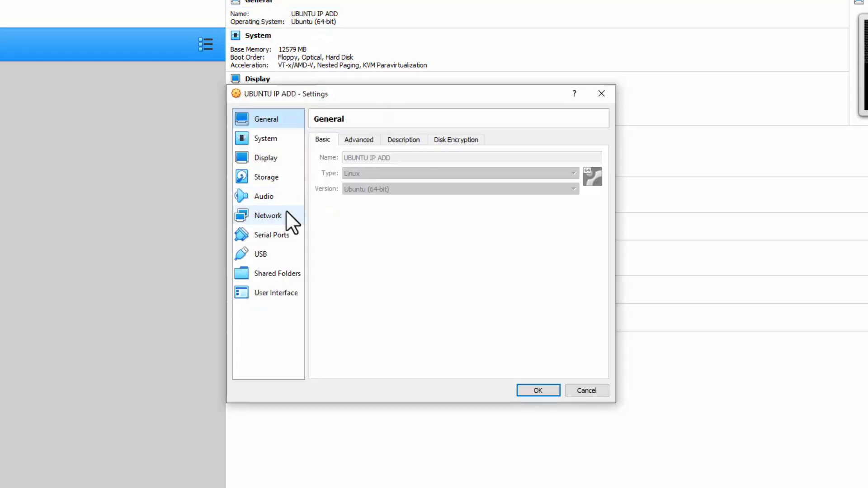
left_click(286, 216)
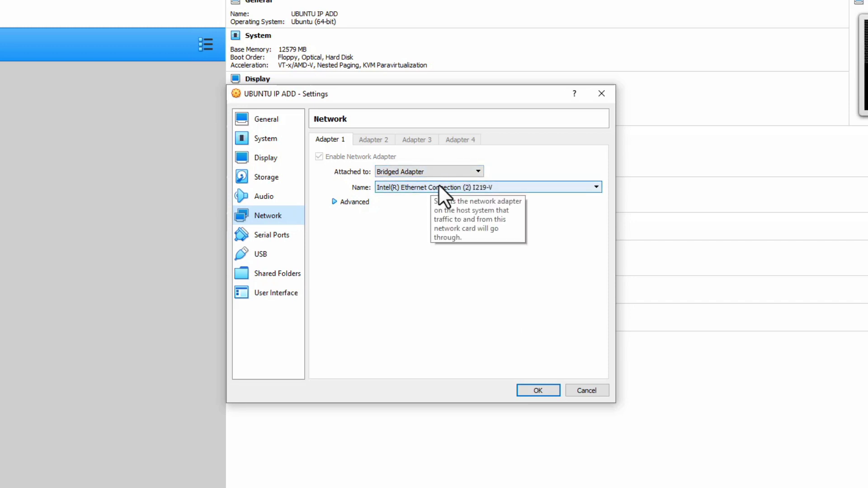
left_click(538, 389)
Run 'ip a' in the VM to confirm enp0s3 still has 192.16.13.20/24.
key("alt+Tab")
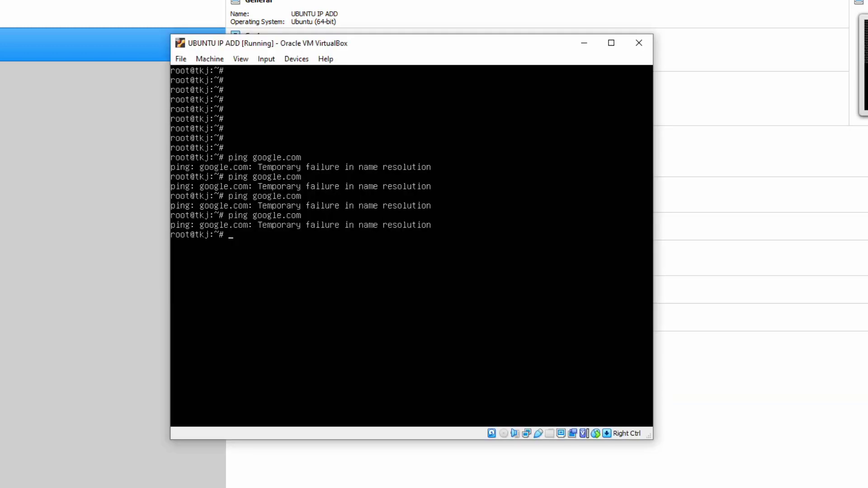
type("ip a")
key("Return")
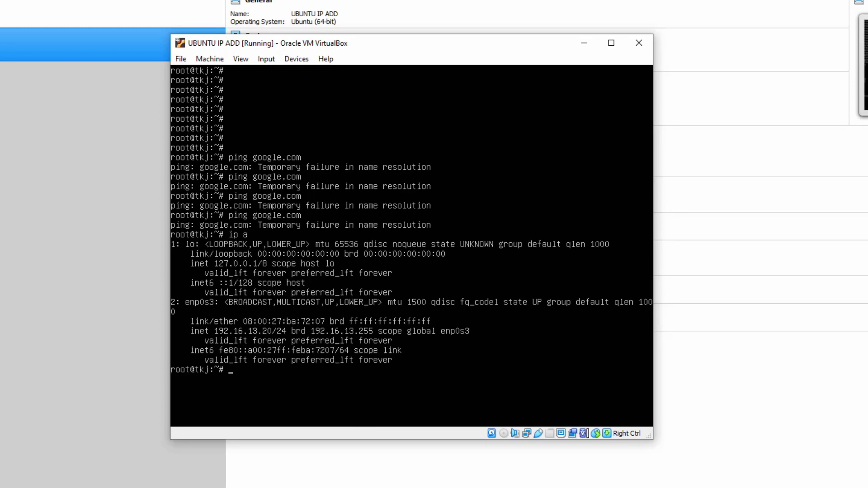
left_click_drag(408, 46, 382, 0)
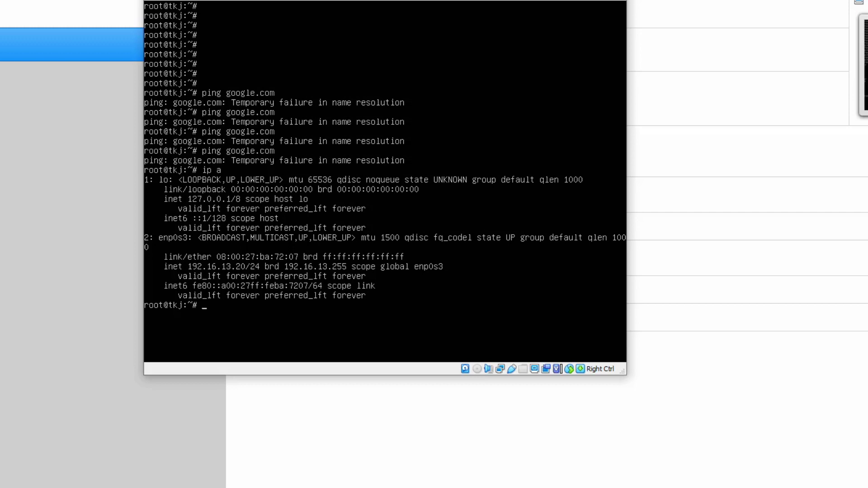
Change the /etc/resolv.conf nameserver from 127.0.0.53 to 192.16.13.1 in nano and save.
type("nano /etc/resolv.conf")
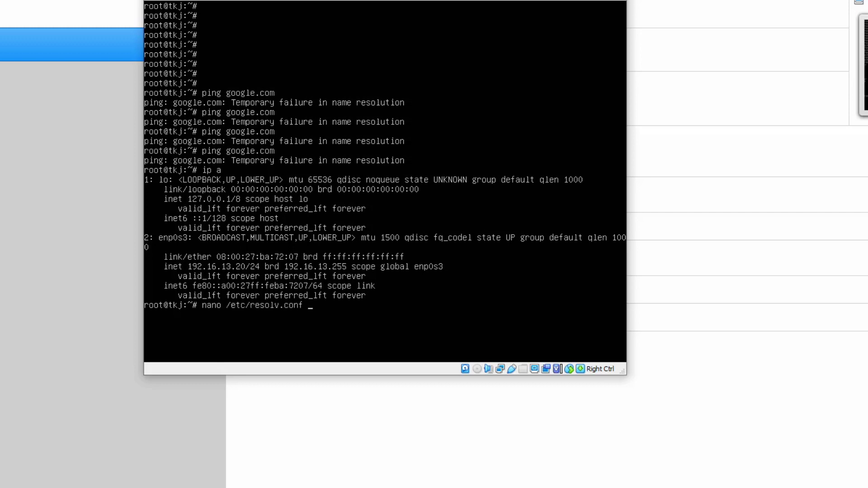
key("Return")
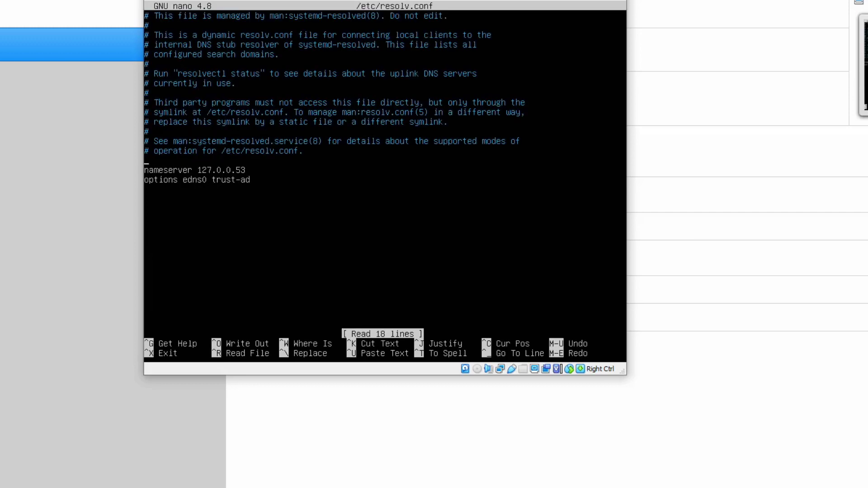
key("Down")
key("Down")
key("Down")
key("Down")
key("Down")
key("Down")
key("Down")
key("Down")
key("Down")
key("Down")
key("Down")
key("Down")
key("Down")
key("Down")
key("Down")
key("Down")
key("Right")
key("Right")
key("Right")
key("Right")
key("Right")
key("Right")
key("Right")
key("Right")
key("Right")
key("Right")
key("Right")
key("Right")
key("Right")
key("Right")
key("Right")
key("Right")
key("Right")
key("Right")
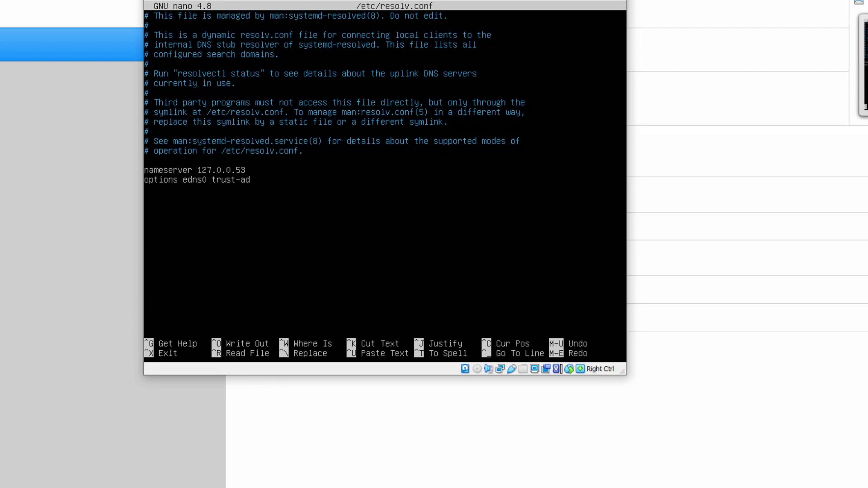
key("BackSpace")
key("BackSpace")
key("BackSpace")
key("BackSpace")
key("BackSpace")
key("BackSpace")
key("BackSpace")
key("BackSpace")
key("BackSpace")
type("92.16.13.1")
key("ctrl+x")
key("y")
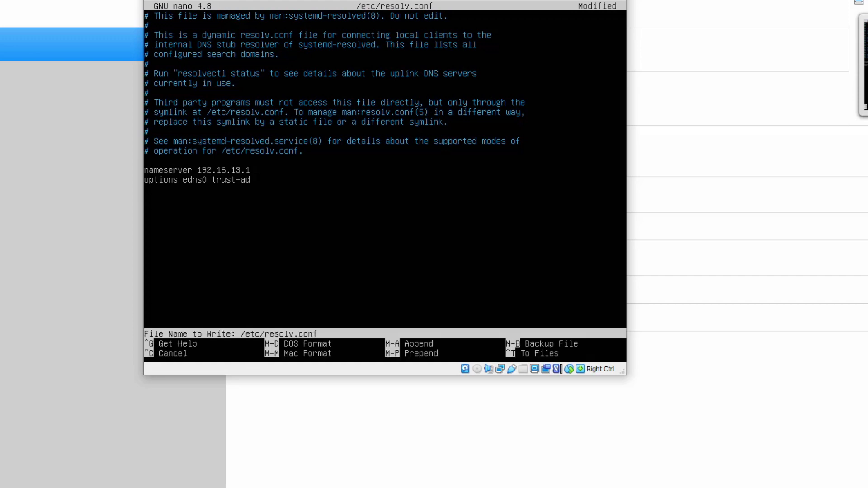
key("Return")
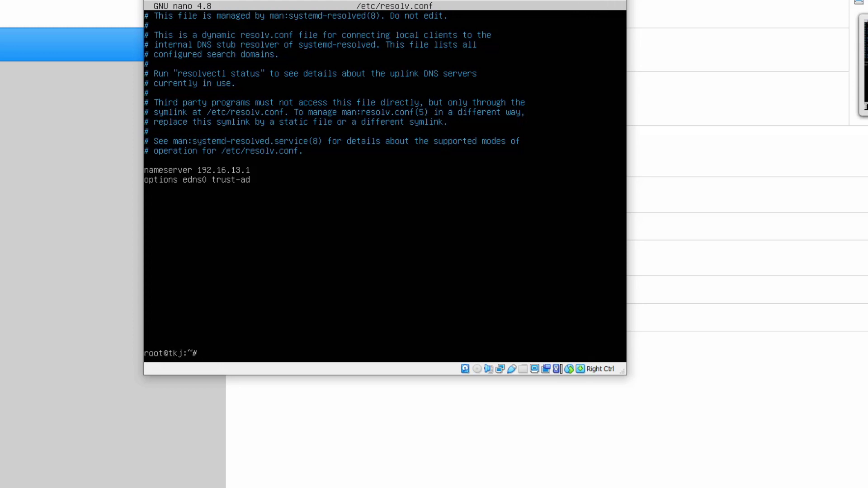
Reopen resolv.conf to verify the 192.16.13.1 nameserver, then exit nano.
key("Up")
key("Up")
key("Up")
key("Up")
key("Return")
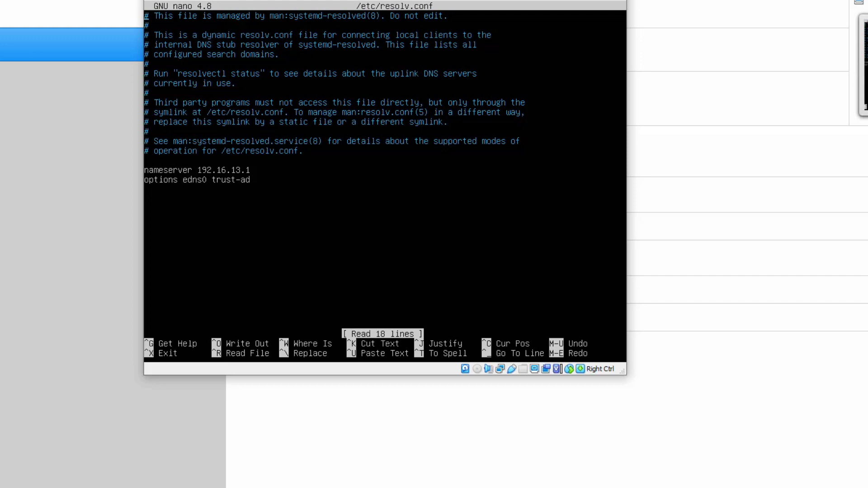
key("ctrl+x")
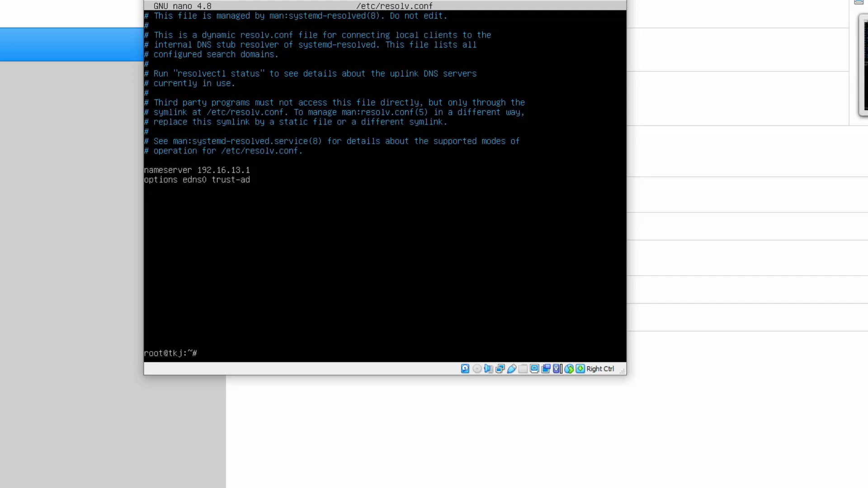
Ping google.com, stopping after 4 replies with 0% packet loss, then reposition the VM window.
type("ping google.com")
key("Return")
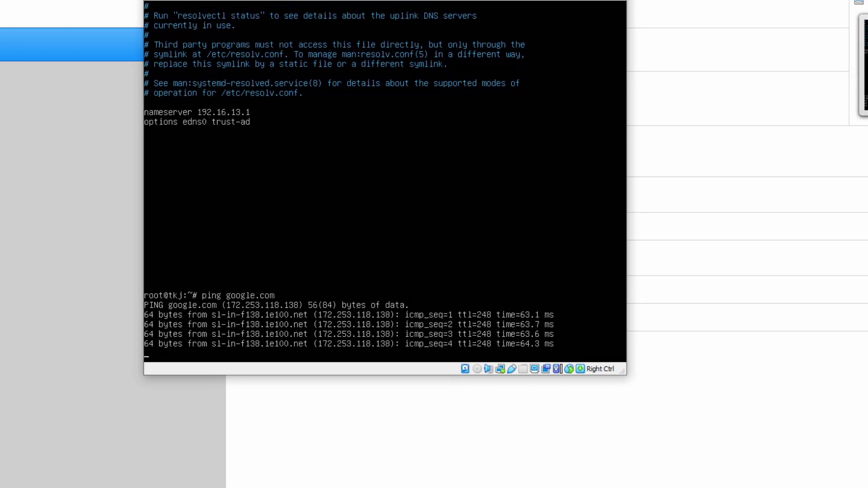
key("ctrl+c")
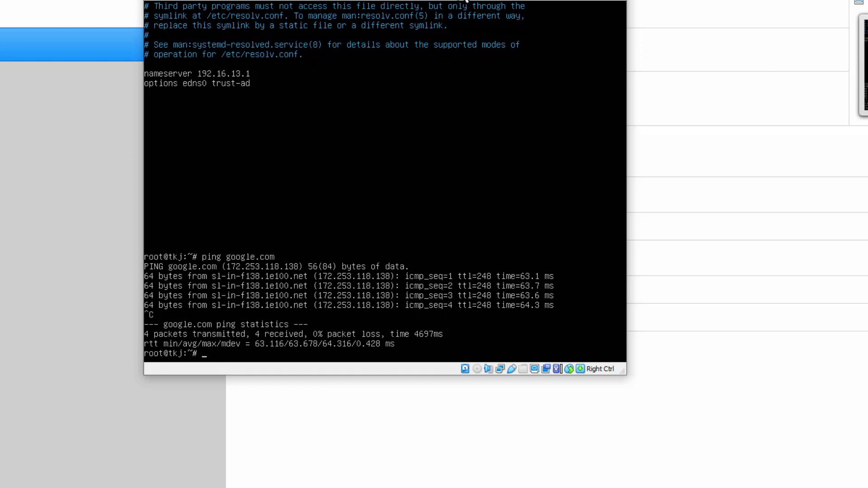
left_click_drag(398, 2, 413, 14)
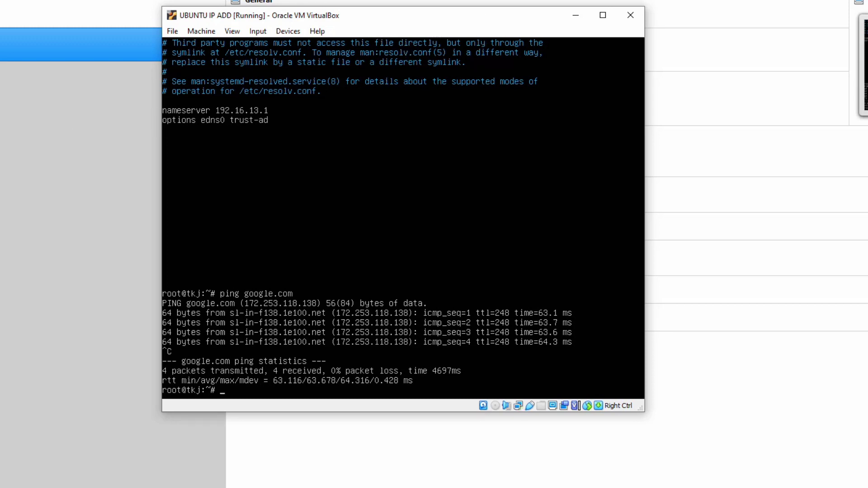
left_click_drag(359, 17, 358, 36)
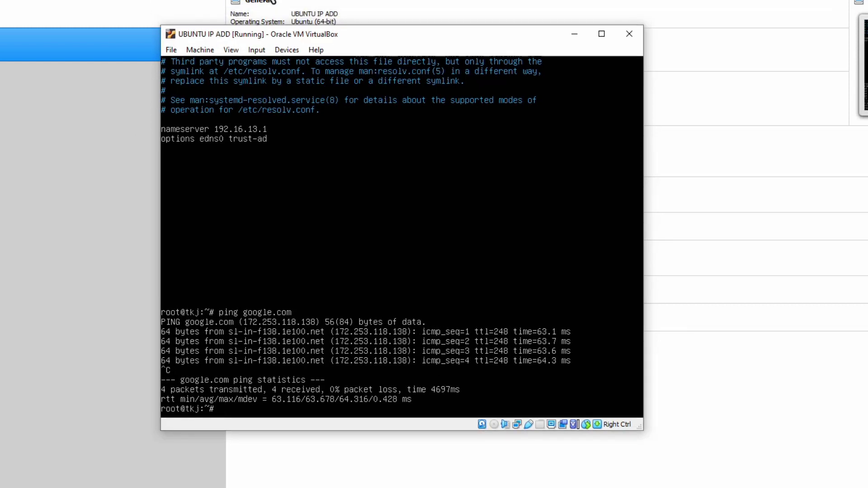
Review the VM's Network attachment, keep Bridged Adapter, and cancel out of Settings.
left_click(273, 2)
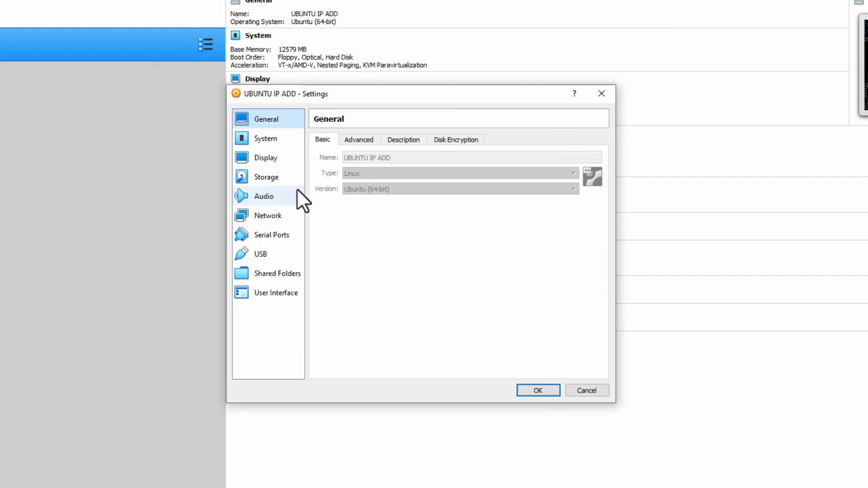
left_click(278, 215)
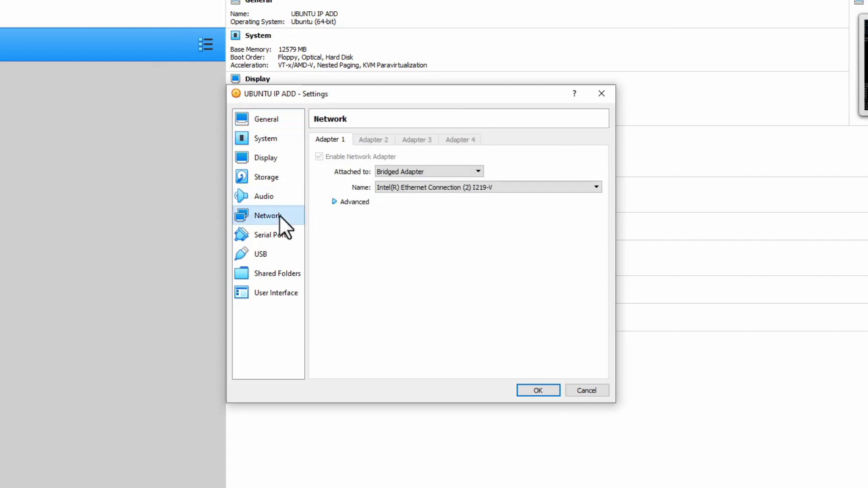
left_click(478, 170)
left_click(548, 268)
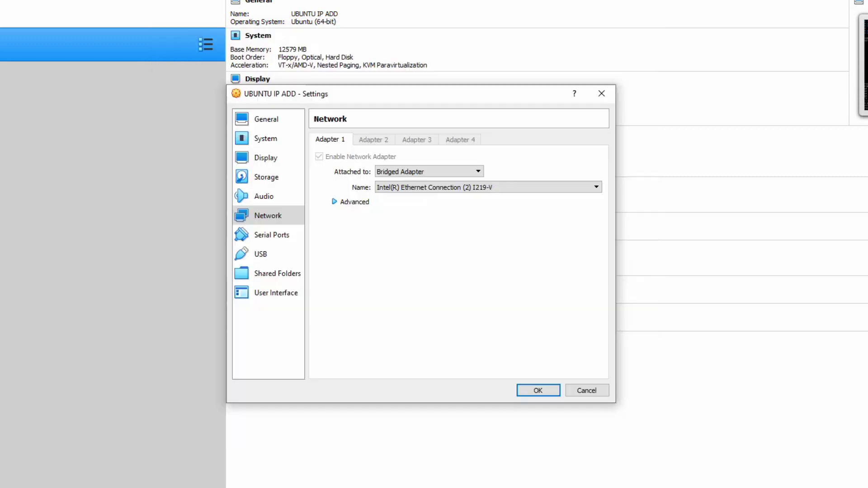
left_click(598, 392)
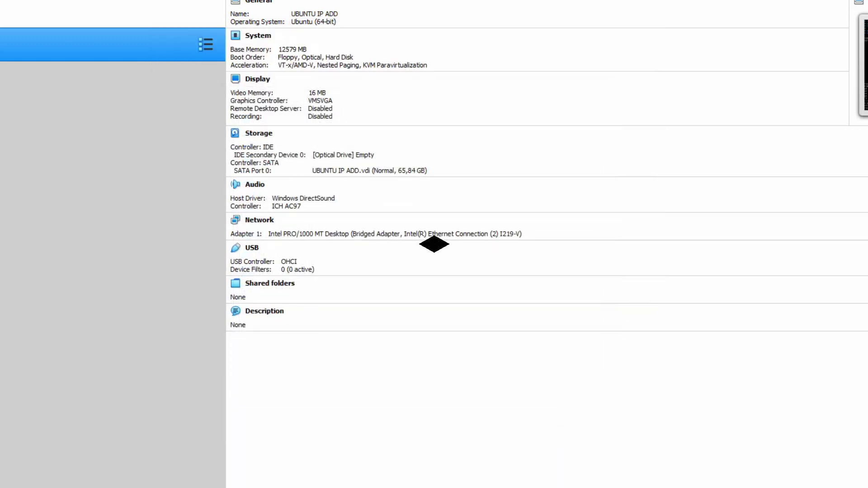